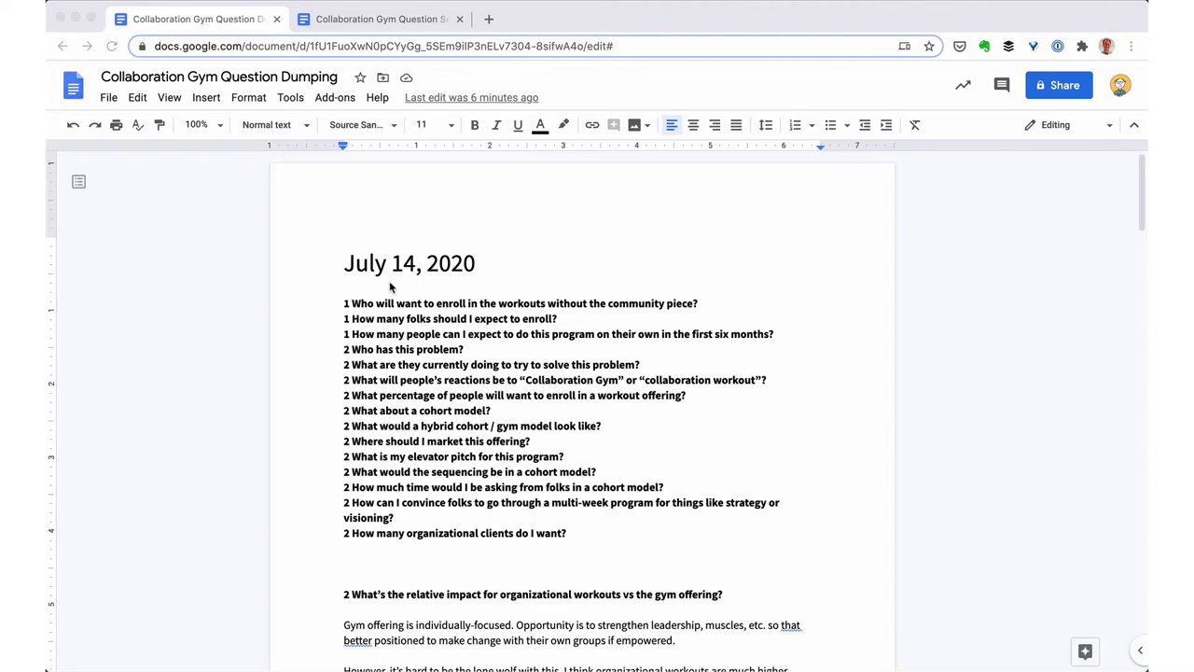
Copy all questions and notes under July 14, 2020, without the date heading, into the Collaboration Gym Question Sensemaking document.
{"action": "left_click", "coordinate": [391, 288]}
{"action": "key", "text": "shift+Page_Down"}
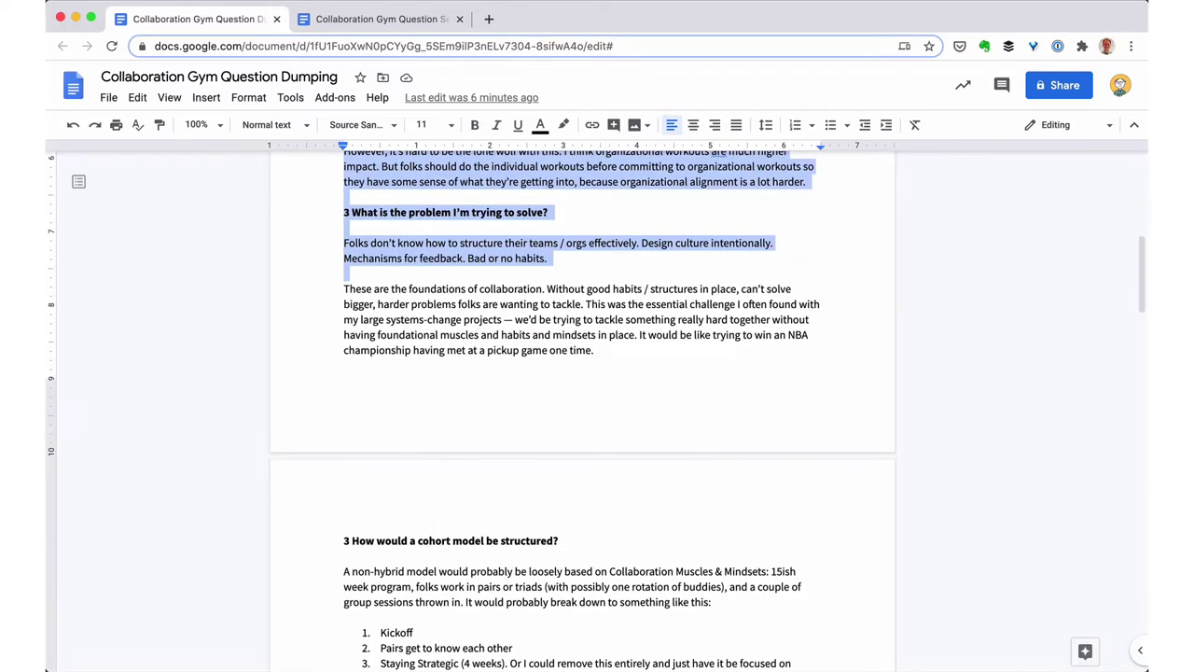
{"action": "key", "text": "shift+Down"}
{"action": "key", "text": "shift+Down"}
{"action": "key", "text": "shift+Down"}
{"action": "key", "text": "shift+Down"}
{"action": "key", "text": "shift+Down"}
{"action": "key", "text": "shift+Down"}
{"action": "key", "text": "shift+Down"}
{"action": "key", "text": "shift+Down"}
{"action": "key", "text": "shift+Down"}
{"action": "key", "text": "shift+Down"}
{"action": "key", "text": "shift+Down"}
{"action": "key", "text": "shift+Down"}
{"action": "key", "text": "shift+Down"}
{"action": "key", "text": "shift+Down"}
{"action": "key", "text": "shift+Down"}
{"action": "key", "text": "shift+Down"}
{"action": "key", "text": "shift+Down"}
{"action": "key", "text": "shift+Down"}
{"action": "key", "text": "shift+Down"}
{"action": "key", "text": "shift+Down"}
{"action": "key", "text": "ctrl+c"}
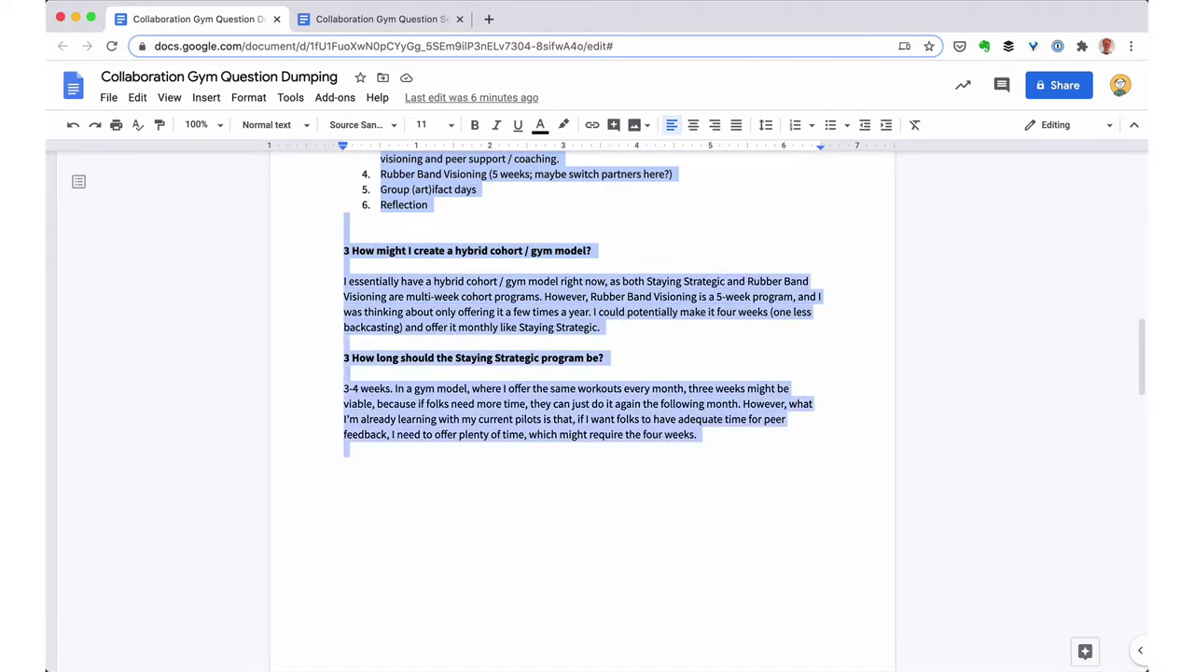
{"action": "left_click", "coordinate": [405, 26]}
{"action": "key", "text": "ctrl+v"}
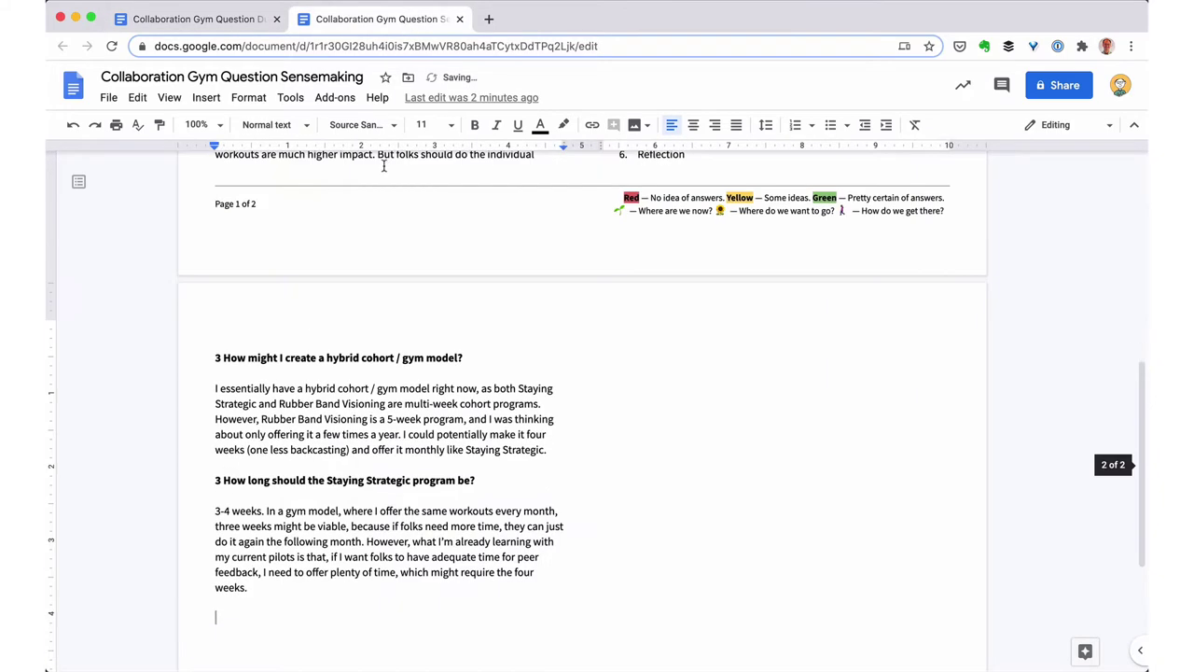
Copy all questions and notes under July 13, 2020, close the Question Dumping document, and append them to the Sensemaking document.
{"action": "left_click", "coordinate": [244, 27]}
{"action": "scroll", "coordinate": [473, 402], "scroll_direction": "down", "scroll_amount": 5}
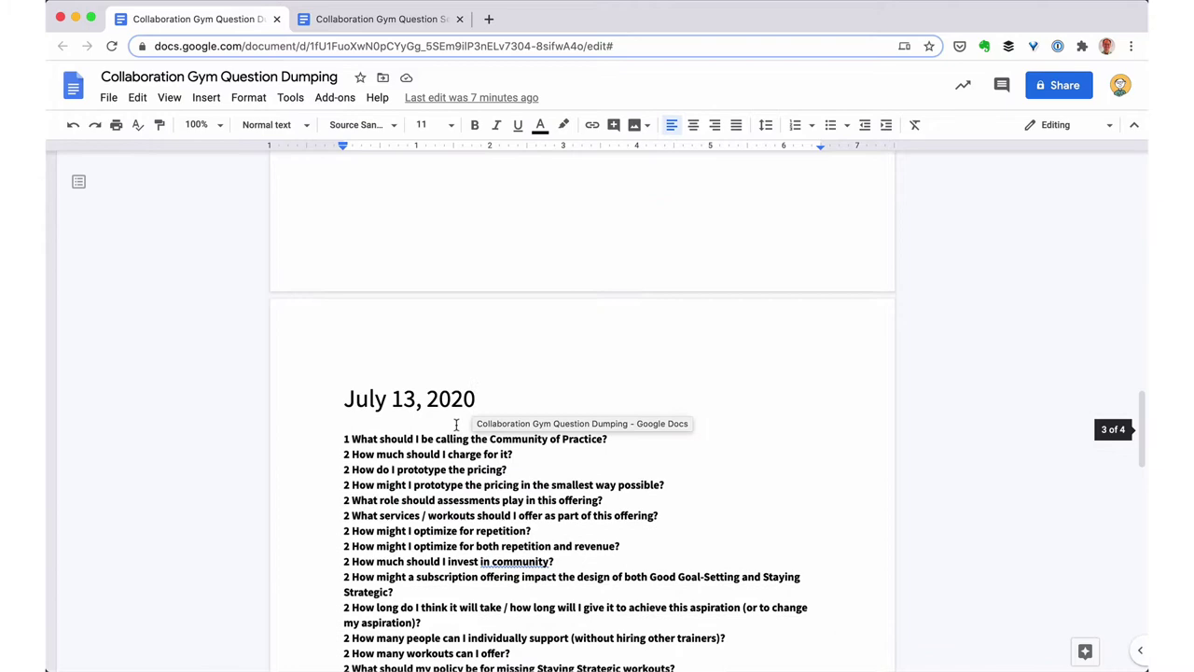
{"action": "left_click", "coordinate": [344, 438]}
{"action": "key", "text": "shift+Page_Down"}
{"action": "key", "text": "shift+Down"}
{"action": "key", "text": "shift+Down"}
{"action": "key", "text": "shift+Down"}
{"action": "key", "text": "shift+Down"}
{"action": "key", "text": "shift+Down"}
{"action": "key", "text": "shift+Down"}
{"action": "key", "text": "shift+Down"}
{"action": "key", "text": "shift+Down"}
{"action": "key", "text": "shift+Down"}
{"action": "key", "text": "shift+Down"}
{"action": "key", "text": "shift+Down"}
{"action": "key", "text": "shift+Down"}
{"action": "key", "text": "shift+Down"}
{"action": "key", "text": "shift+Down"}
{"action": "key", "text": "shift+Down"}
{"action": "key", "text": "shift+Down"}
{"action": "key", "text": "shift+Down"}
{"action": "key", "text": "shift+Down"}
{"action": "key", "text": "shift+Down"}
{"action": "key", "text": "shift+Down"}
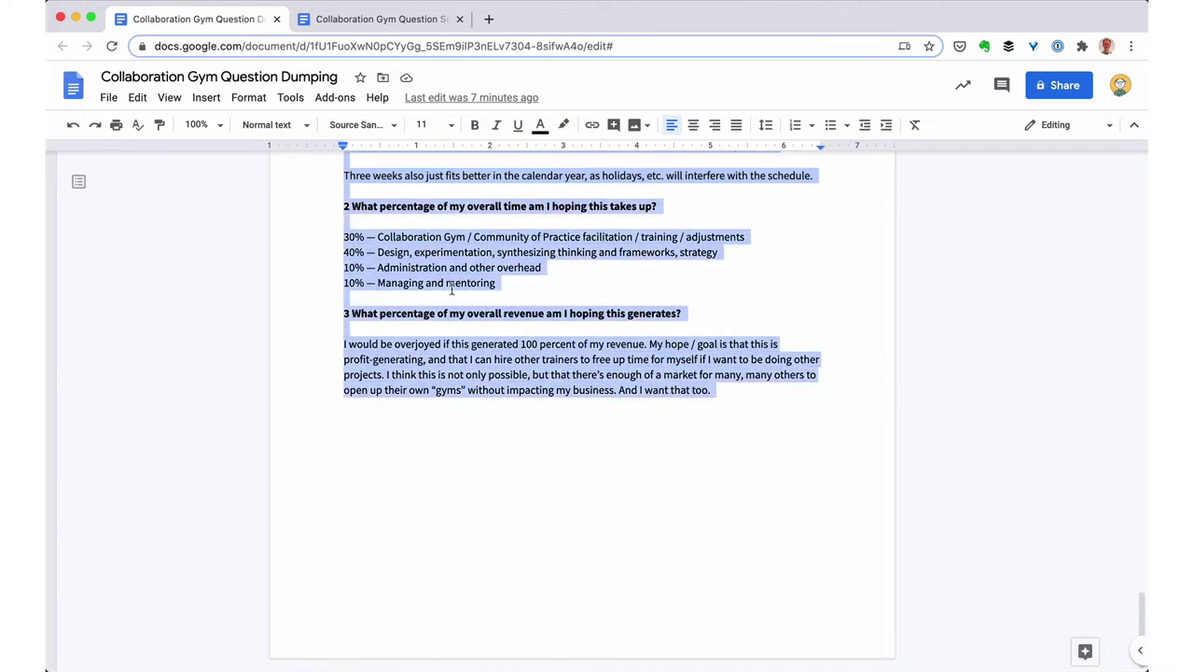
{"action": "left_click", "coordinate": [275, 19]}
{"action": "key", "text": "ctrl+v"}
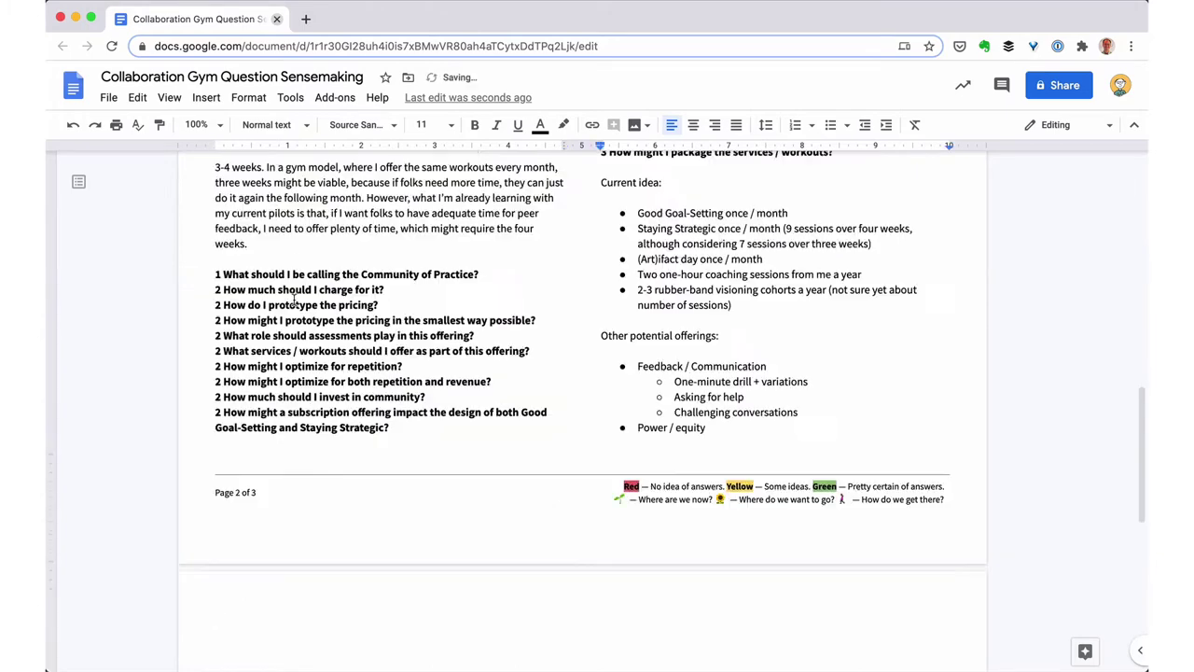
Highlight the three questions rated 1 at the start of the document in red, from "Who will want to enroll" through "first six months?".
{"action": "scroll", "coordinate": [324, 339], "scroll_direction": "up", "scroll_amount": 15}
{"action": "left_click", "coordinate": [278, 230]}
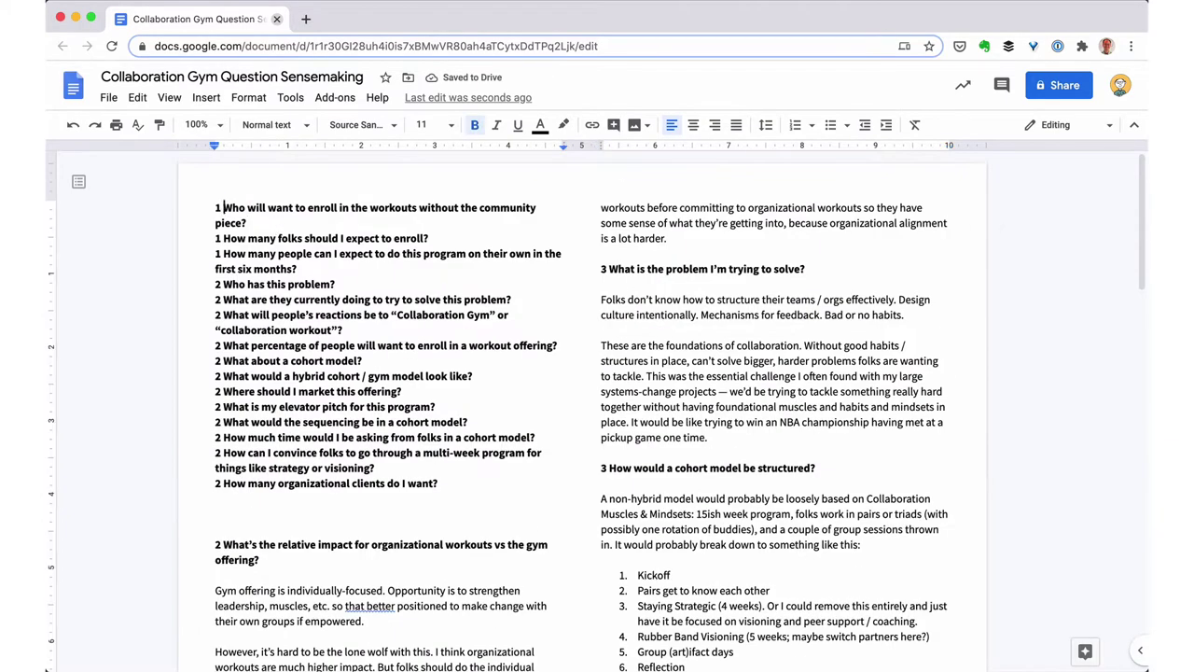
{"action": "left_click_drag", "start_coordinate": [224, 207], "coordinate": [292, 269]}
{"action": "left_click", "coordinate": [564, 124]}
{"action": "left_click", "coordinate": [587, 250]}
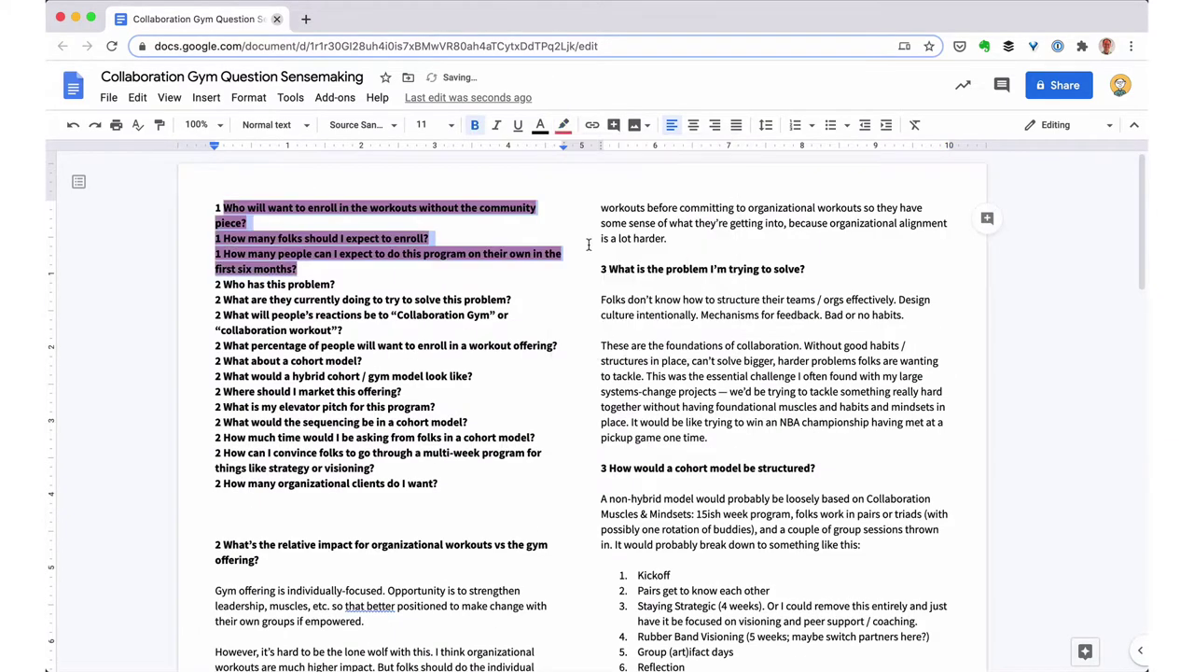
Highlight the block of questions rated 2 in yellow, from "Who has this problem?" through "How many organizational clients do I want?".
{"action": "key", "text": "shift+Down"}
{"action": "key", "text": "shift+Down"}
{"action": "key", "text": "shift+Down"}
{"action": "key", "text": "shift+Down"}
{"action": "key", "text": "shift+Down"}
{"action": "key", "text": "shift+Down"}
{"action": "key", "text": "shift+Down"}
{"action": "key", "text": "shift+Down"}
{"action": "key", "text": "shift+Down"}
{"action": "key", "text": "shift+Down"}
{"action": "key", "text": "shift+Down"}
{"action": "key", "text": "shift+Down"}
{"action": "key", "text": "shift+Down"}
{"action": "key", "text": "shift+Down"}
{"action": "left_click", "coordinate": [564, 125]}
{"action": "left_click", "coordinate": [621, 251]}
Highlight the question rated 2 about the relative impact of organizational workouts vs the gym offering in yellow.
{"action": "key", "text": "Down"}
{"action": "key", "text": "Down"}
{"action": "key", "text": "Down"}
{"action": "key", "text": "Down"}
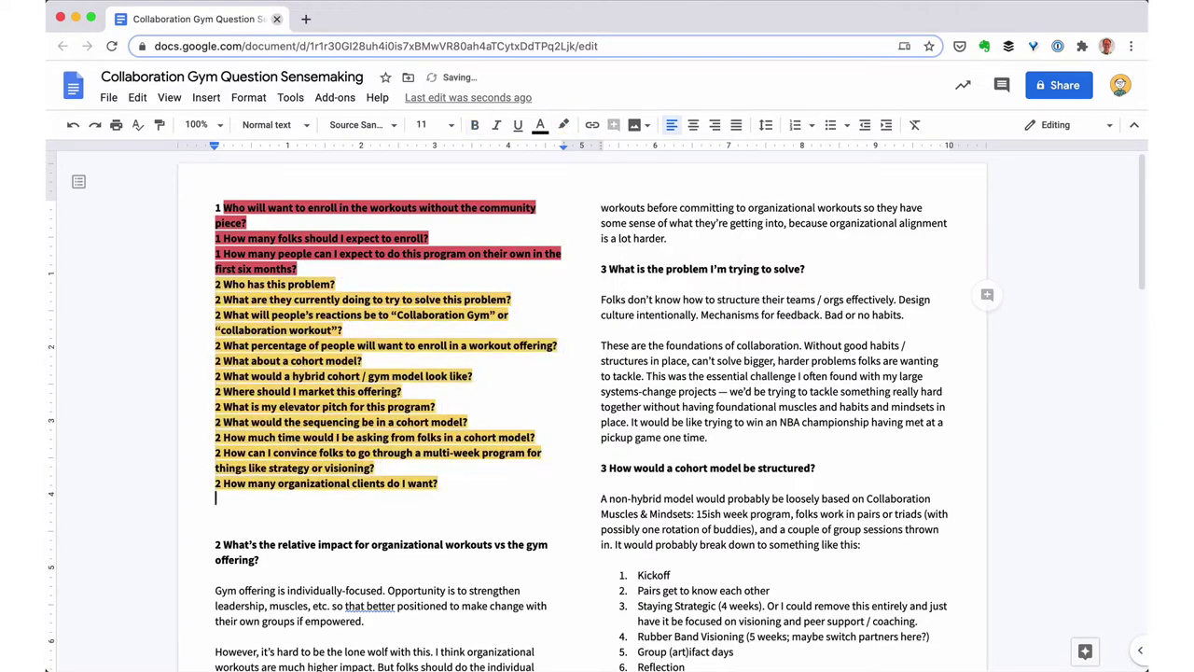
{"action": "key", "text": "shift+Down"}
{"action": "key", "text": "shift+Down"}
{"action": "key", "text": "shift+Left"}
{"action": "left_click", "coordinate": [565, 125]}
{"action": "left_click", "coordinate": [617, 249]}
Highlight the question "3 What is the problem I'm trying to solve?" in green.
{"action": "key", "text": "Down"}
{"action": "key", "text": "Down"}
{"action": "key", "text": "Down"}
{"action": "key", "text": "Down"}
{"action": "key", "text": "Down"}
{"action": "key", "text": "Down"}
{"action": "key", "text": "Down"}
{"action": "key", "text": "Down"}
{"action": "key", "text": "Down"}
{"action": "key", "text": "Down"}
{"action": "key", "text": "Down"}
{"action": "key", "text": "Down"}
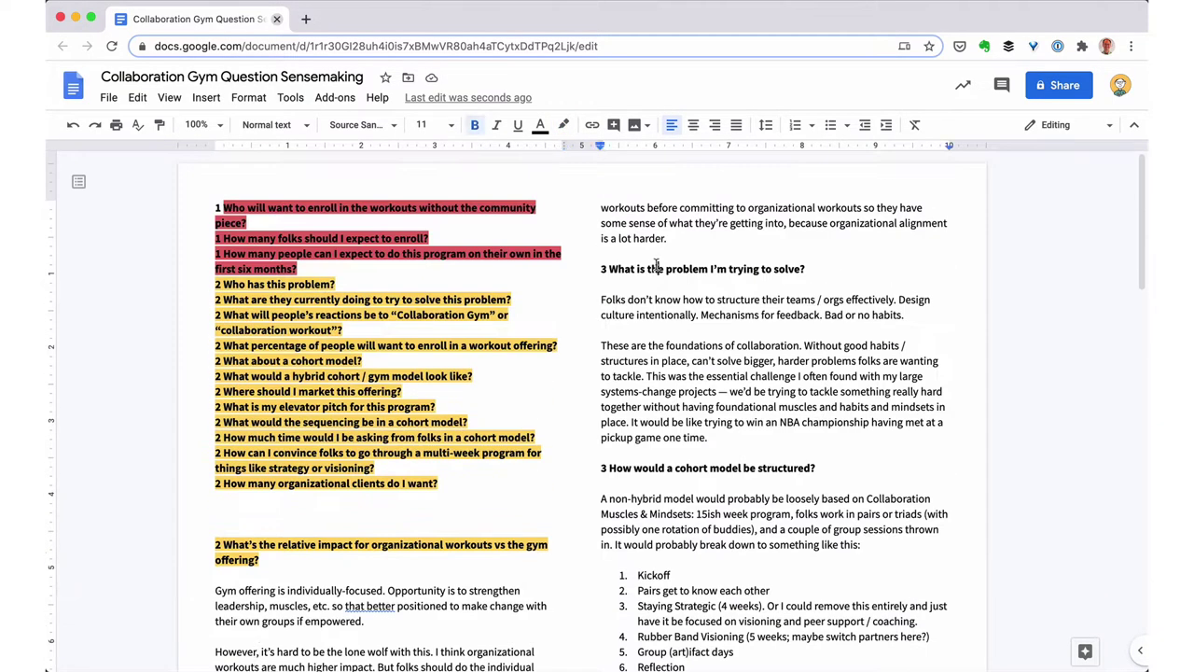
{"action": "key", "text": "super+Left"}
{"action": "key", "text": "super+shift+Right"}
{"action": "left_click", "coordinate": [563, 124]}
{"action": "left_click", "coordinate": [637, 249]}
Highlight the question "3 How would a cohort model be structured?" in green.
{"action": "key", "text": "Down"}
{"action": "key", "text": "Down"}
{"action": "key", "text": "Down"}
{"action": "key", "text": "Down"}
{"action": "key", "text": "Down"}
{"action": "key", "text": "Down"}
{"action": "key", "text": "Down"}
{"action": "key", "text": "Down"}
{"action": "key", "text": "Down"}
{"action": "key", "text": "Down"}
{"action": "key", "text": "Down"}
{"action": "key", "text": "Down"}
{"action": "key", "text": "Down"}
{"action": "key", "text": "super+Left"}
{"action": "key", "text": "super+shift+Right"}
{"action": "left_click", "coordinate": [564, 124]}
{"action": "left_click", "coordinate": [637, 247]}
Highlight the question "3 How might I create a hybrid cohort / gym model?" on the second page in green.
{"action": "key", "text": "Down"}
{"action": "key", "text": "Down"}
{"action": "key", "text": "Down"}
{"action": "key", "text": "Down"}
{"action": "key", "text": "Down"}
{"action": "key", "text": "Down"}
{"action": "key", "text": "Down"}
{"action": "key", "text": "Down"}
{"action": "key", "text": "Down"}
{"action": "key", "text": "Down"}
{"action": "key", "text": "Down"}
{"action": "key", "text": "Down"}
{"action": "key", "text": "Down"}
{"action": "key", "text": "Down"}
{"action": "key", "text": "Down"}
{"action": "key", "text": "Down"}
{"action": "key", "text": "Down"}
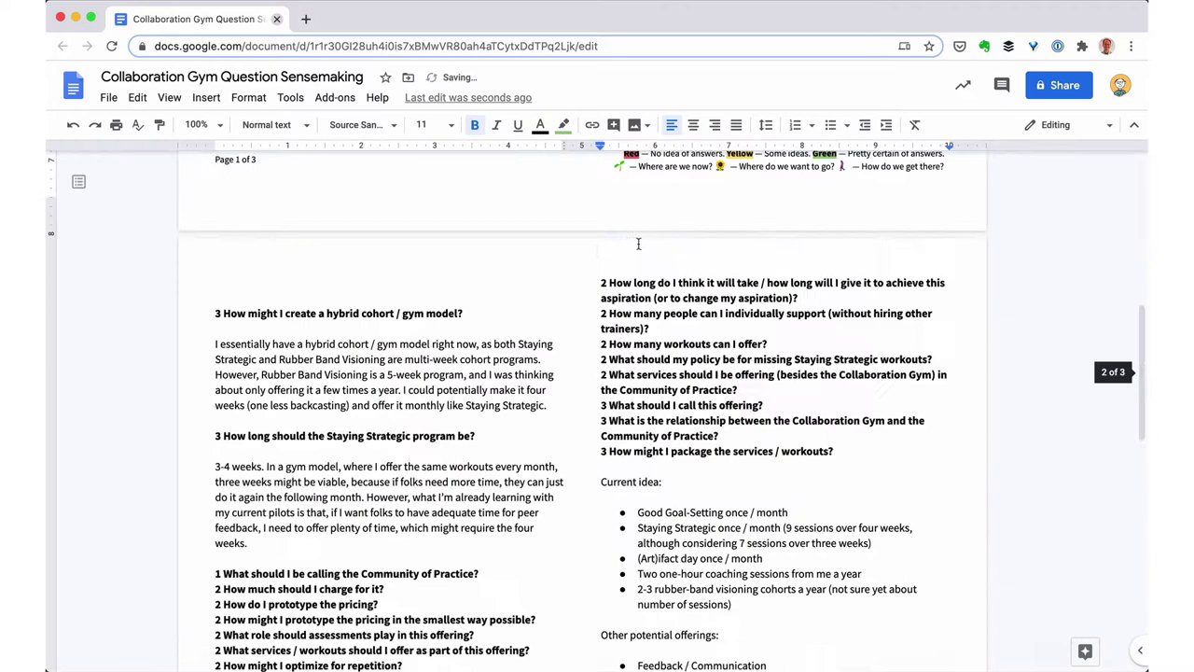
{"action": "key", "text": "super+Left"}
{"action": "key", "text": "super+shift+Right"}
{"action": "left_click", "coordinate": [563, 125]}
{"action": "left_click", "coordinate": [637, 246]}
Highlight the question "3 How long should the Staying Strategic program be?" in green.
{"action": "key", "text": "Down"}
{"action": "key", "text": "Down"}
{"action": "key", "text": "Down"}
{"action": "key", "text": "Down"}
{"action": "key", "text": "Down"}
{"action": "key", "text": "Down"}
{"action": "key", "text": "Down"}
{"action": "key", "text": "Down"}
{"action": "key", "text": "shift+Down"}
{"action": "left_click", "coordinate": [564, 124]}
{"action": "left_click", "coordinate": [640, 250]}
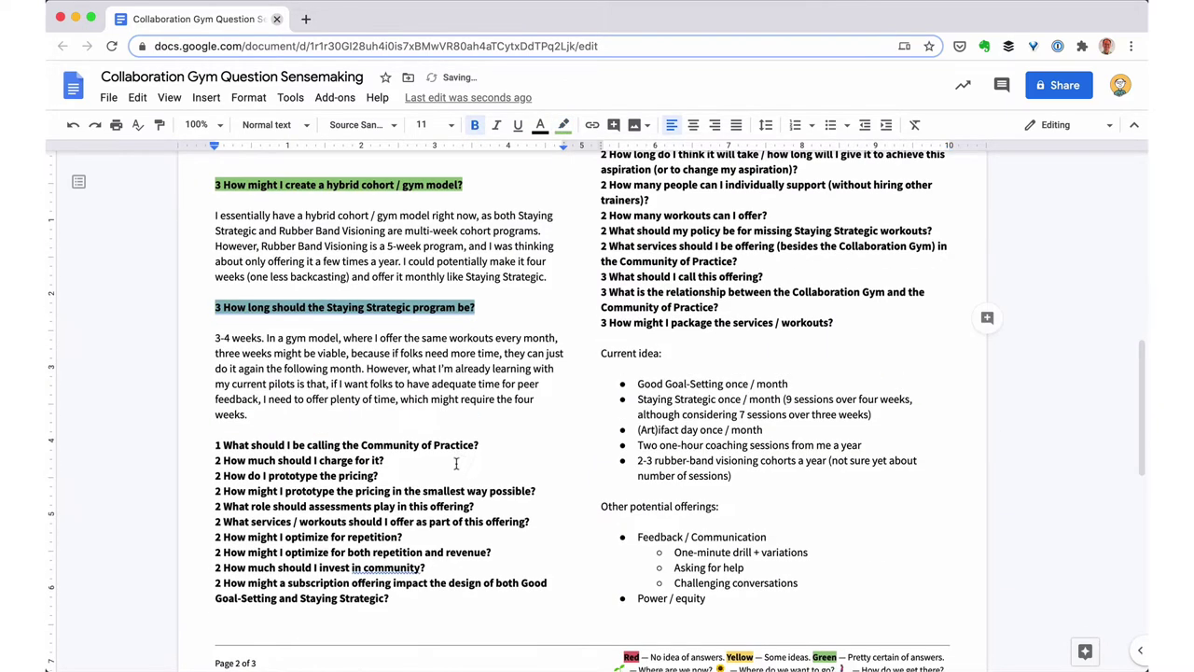
Highlight the question "1 What should I be calling the Community of Practice?" in red.
{"action": "key", "text": "Down"}
{"action": "key", "text": "Down"}
{"action": "key", "text": "Down"}
{"action": "key", "text": "Down"}
{"action": "key", "text": "Down"}
{"action": "key", "text": "Down"}
{"action": "key", "text": "Down"}
{"action": "key", "text": "Down"}
{"action": "key", "text": "Down"}
{"action": "key", "text": "shift+Down"}
{"action": "left_click", "coordinate": [563, 124]}
{"action": "left_click", "coordinate": [586, 250]}
Highlight all the page-two questions numbered 2, starting from "2 How much should I charge for it?", in yellow.
{"action": "key", "text": "shift+Down"}
{"action": "key", "text": "shift+Down"}
{"action": "key", "text": "shift+Down"}
{"action": "key", "text": "shift+Down"}
{"action": "key", "text": "shift+Down"}
{"action": "key", "text": "shift+Down"}
{"action": "key", "text": "shift+Down"}
{"action": "key", "text": "shift+Down"}
{"action": "key", "text": "shift+Down"}
{"action": "key", "text": "shift+Down"}
{"action": "key", "text": "shift+Up"}
{"action": "key", "text": "shift+Up"}
{"action": "key", "text": "shift+Up"}
{"action": "key", "text": "shift+Up"}
{"action": "key", "text": "shift+Up"}
{"action": "key", "text": "shift+Up"}
{"action": "key", "text": "shift+Up"}
{"action": "key", "text": "shift+Up"}
{"action": "key", "text": "shift+Up"}
{"action": "key", "text": "shift+Up"}
{"action": "key", "text": "shift+Up"}
{"action": "key", "text": "shift+Up"}
{"action": "key", "text": "shift+Up"}
{"action": "key", "text": "shift+Up"}
{"action": "key", "text": "shift+Up"}
{"action": "key", "text": "shift+Up"}
{"action": "key", "text": "shift+Up"}
{"action": "key", "text": "shift+Up"}
{"action": "key", "text": "shift+Up"}
{"action": "key", "text": "shift+Up"}
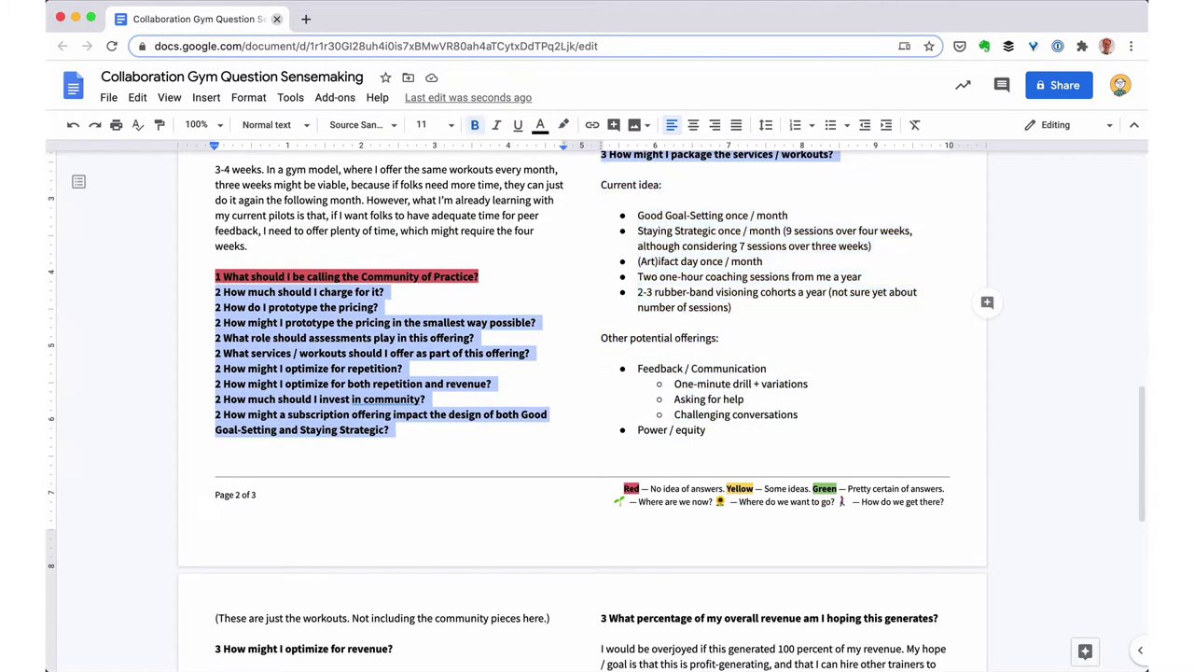
{"action": "left_click", "coordinate": [563, 124]}
{"action": "left_click", "coordinate": [620, 250]}
Highlight the three questions from "3 What should I call this offering?" to "3 How might I package the services / workouts?" in green.
{"action": "key", "text": "Down"}
{"action": "key", "text": "shift+Down"}
{"action": "key", "text": "shift+Down"}
{"action": "key", "text": "shift+Down"}
{"action": "key", "text": "shift+Down"}
{"action": "left_click", "coordinate": [563, 124]}
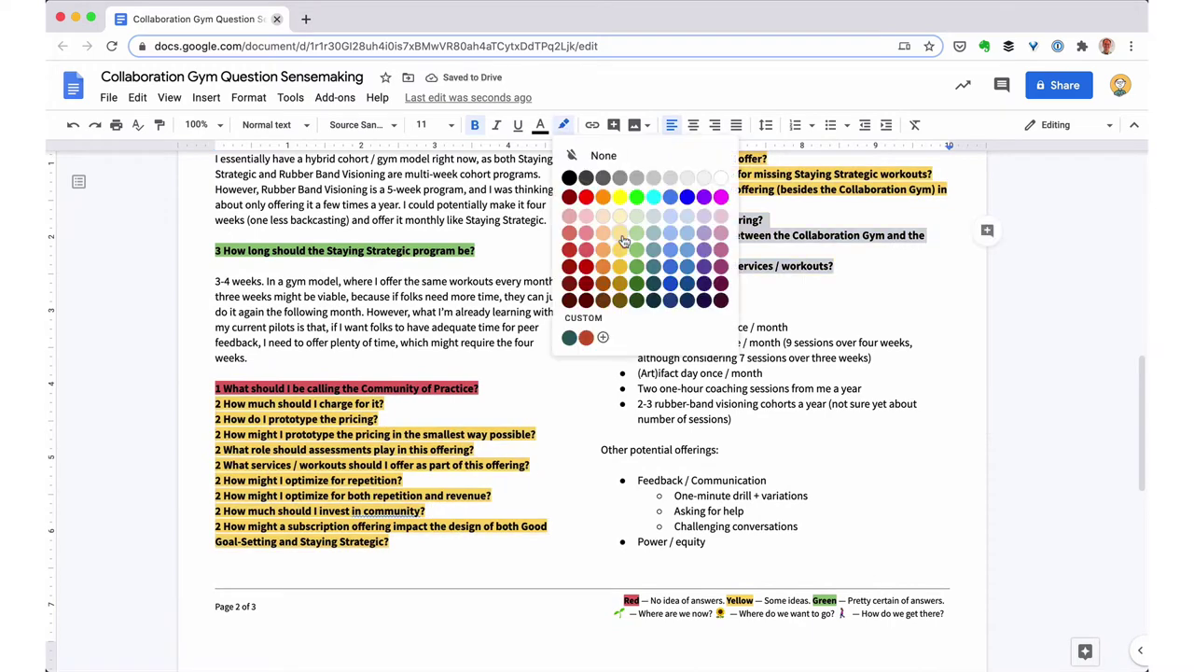
{"action": "left_click", "coordinate": [619, 248]}
{"action": "left_click", "coordinate": [564, 125]}
{"action": "left_click", "coordinate": [637, 249]}
Highlight the question "3 How might I optimize for revenue?" on the third page in green.
{"action": "scroll", "coordinate": [638, 245], "scroll_direction": "down", "scroll_amount": 5}
{"action": "key", "text": "Down"}
{"action": "key", "text": "Down"}
{"action": "key", "text": "Down"}
{"action": "key", "text": "shift+Down"}
{"action": "left_click", "coordinate": [564, 124]}
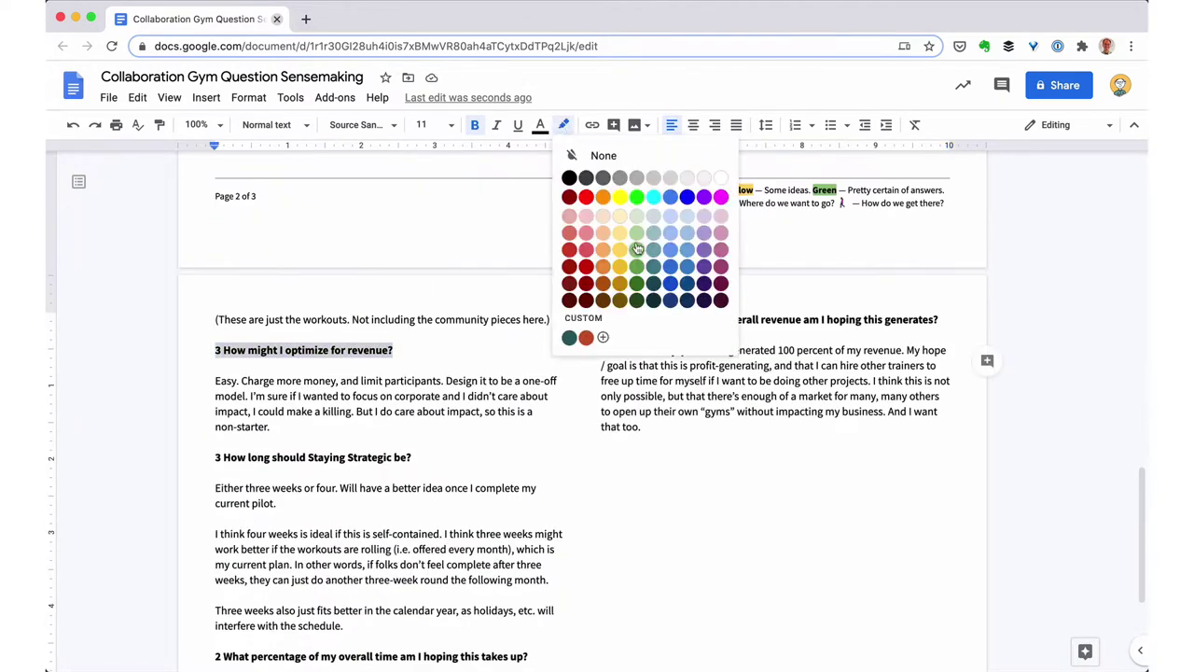
{"action": "left_click", "coordinate": [638, 249]}
Highlight the question "3 How long should Staying Strategic be?" on the third page in green.
{"action": "key", "text": "Down"}
{"action": "key", "text": "Down"}
{"action": "key", "text": "Down"}
{"action": "key", "text": "Down"}
{"action": "key", "text": "Down"}
{"action": "key", "text": "Down"}
{"action": "key", "text": "shift+Down"}
{"action": "left_click", "coordinate": [563, 124]}
{"action": "left_click", "coordinate": [638, 249]}
Highlight the question "2 What percentage of my overall time am I hoping this takes up?" in yellow.
{"action": "key", "text": "Down"}
{"action": "key", "text": "Down"}
{"action": "key", "text": "Down"}
{"action": "key", "text": "Down"}
{"action": "key", "text": "Down"}
{"action": "key", "text": "Down"}
{"action": "key", "text": "Down"}
{"action": "key", "text": "Down"}
{"action": "key", "text": "Down"}
{"action": "key", "text": "Down"}
{"action": "key", "text": "Down"}
{"action": "key", "text": "Down"}
{"action": "key", "text": "shift+Down"}
{"action": "left_click", "coordinate": [563, 124]}
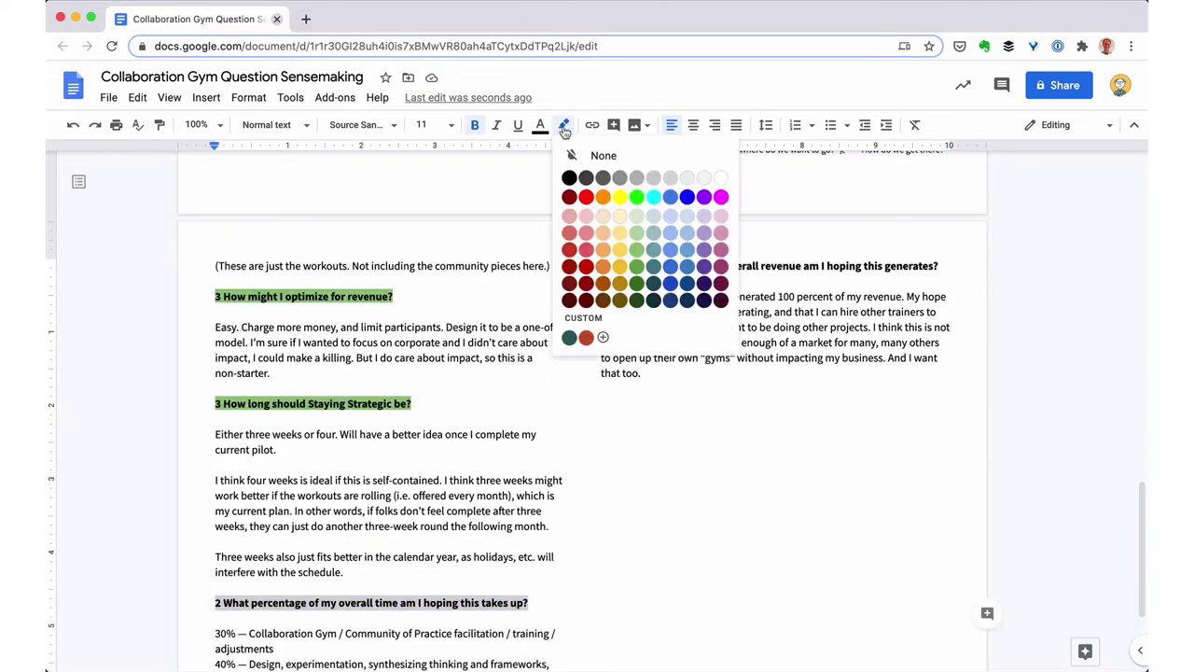
{"action": "left_click", "coordinate": [620, 196]}
Highlight the question "3 What percentage of my overall revenue am I hoping this generates?" in green.
{"action": "scroll", "coordinate": [618, 249], "scroll_direction": "down", "scroll_amount": 1}
{"action": "left_click", "coordinate": [602, 246]}
{"action": "key", "text": "shift+Down"}
{"action": "left_click", "coordinate": [564, 124]}
{"action": "left_click", "coordinate": [638, 250]}
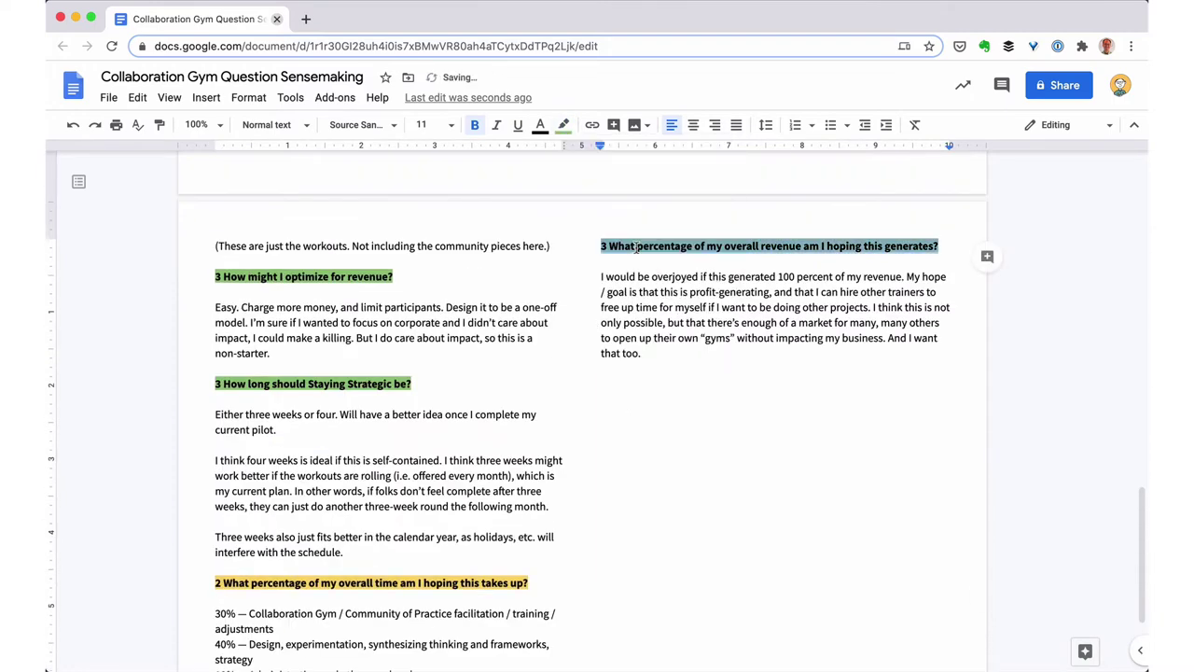
Remove the leading 3 from the overall-revenue, Staying Strategic length and optimize-for-revenue questions on the third page.
{"action": "scroll", "coordinate": [635, 248], "scroll_direction": "up", "scroll_amount": 1}
{"action": "left_click", "coordinate": [602, 360]}
{"action": "key", "text": "Delete"}
{"action": "key", "text": "Delete"}
{"action": "left_click", "coordinate": [215, 498]}
{"action": "key", "text": "Delete"}
{"action": "key", "text": "Delete"}
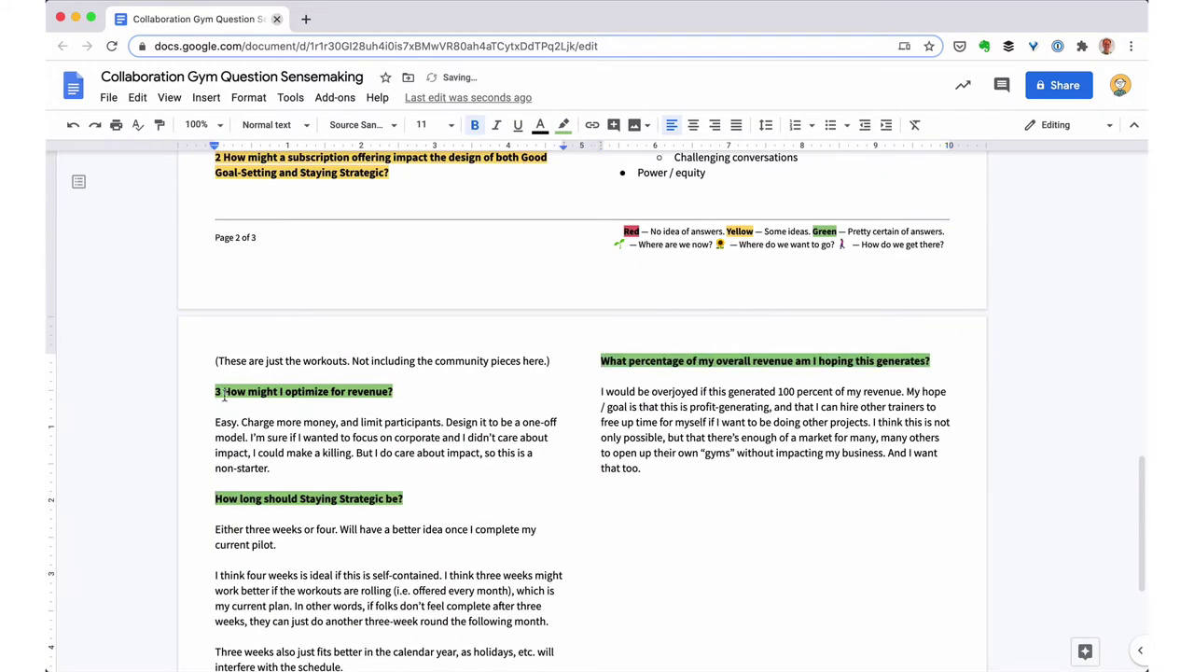
{"action": "left_click", "coordinate": [216, 392]}
{"action": "key", "text": "Delete"}
{"action": "key", "text": "Delete"}
Remove the leading numbers from the page-two questions from "How might I package the services / workouts?" up to "How many workouts can I offer?".
{"action": "scroll", "coordinate": [368, 302], "scroll_direction": "up", "scroll_amount": 4}
{"action": "left_click", "coordinate": [602, 284]}
{"action": "key", "text": "super+z"}
{"action": "key", "text": "super+z"}
{"action": "key", "text": "super+z"}
{"action": "key", "text": "super+z"}
{"action": "key", "text": "super+z"}
{"action": "key", "text": "super+z"}
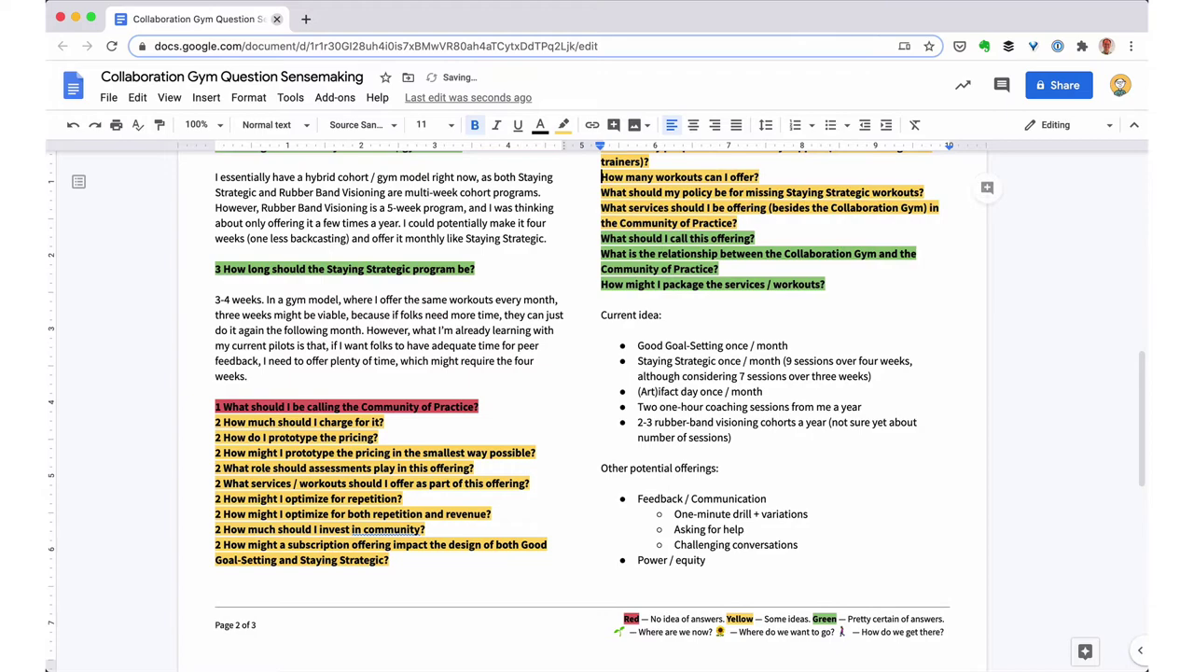
Remove the leading numbers from the second column's top two questions and the first column's list through "How might I prototype the pricing in the smallest way possible?".
{"action": "key", "text": "super+z"}
{"action": "key", "text": "super+z"}
{"action": "key", "text": "super+z"}
{"action": "key", "text": "super+z"}
{"action": "key", "text": "super+z"}
{"action": "key", "text": "super+z"}
{"action": "key", "text": "super+z"}
{"action": "key", "text": "super+z"}
{"action": "key", "text": "super+z"}
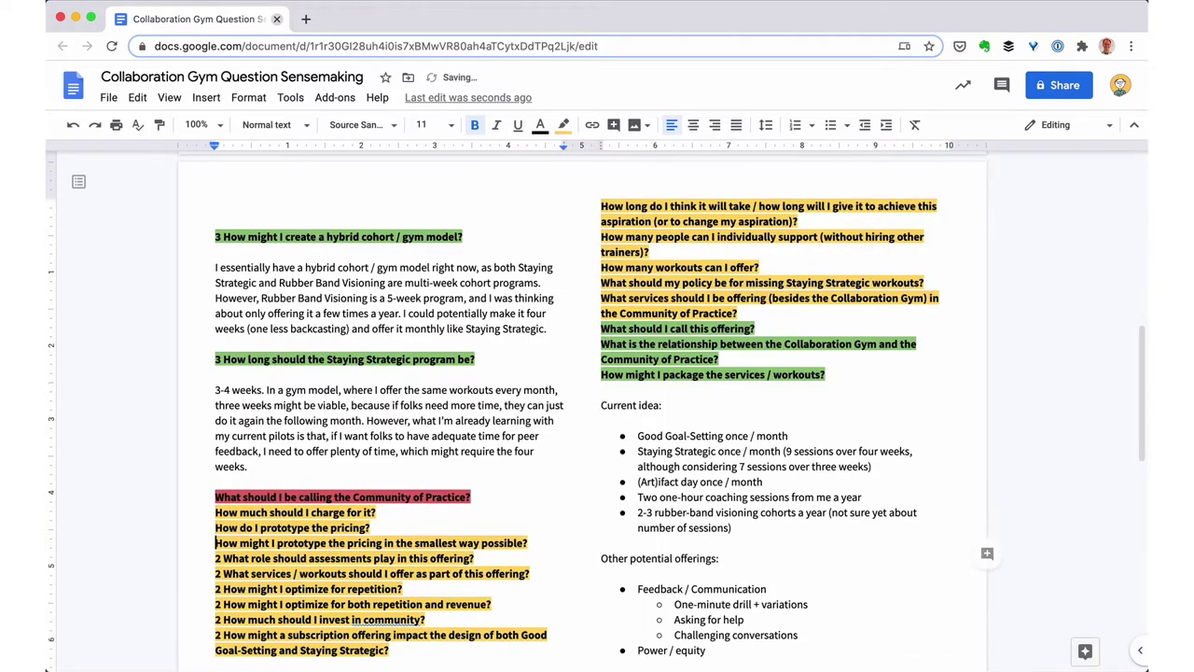
Remove the leading numbers from the rest of that list and from "How long should the Staying Strategic program be?".
{"action": "key", "text": "super+z"}
{"action": "key", "text": "super+z"}
{"action": "key", "text": "super+z"}
{"action": "key", "text": "super+z"}
{"action": "key", "text": "super+z"}
{"action": "key", "text": "super+z"}
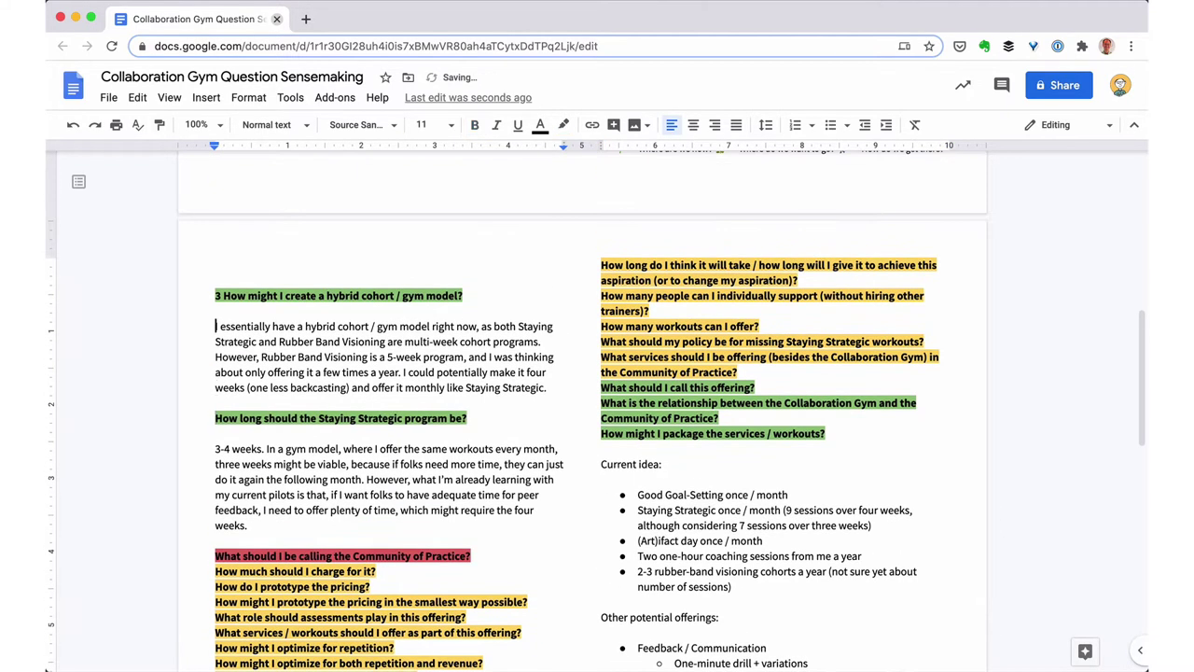
Remove the leading numbers from the hybrid model, cohort structure, problem to solve and relative impact questions on pages one and two.
{"action": "key", "text": "super+z"}
{"action": "key", "text": "super+z"}
{"action": "key", "text": "super+z"}
{"action": "key", "text": "super+z"}
{"action": "key", "text": "super+z"}
{"action": "key", "text": "super+z"}
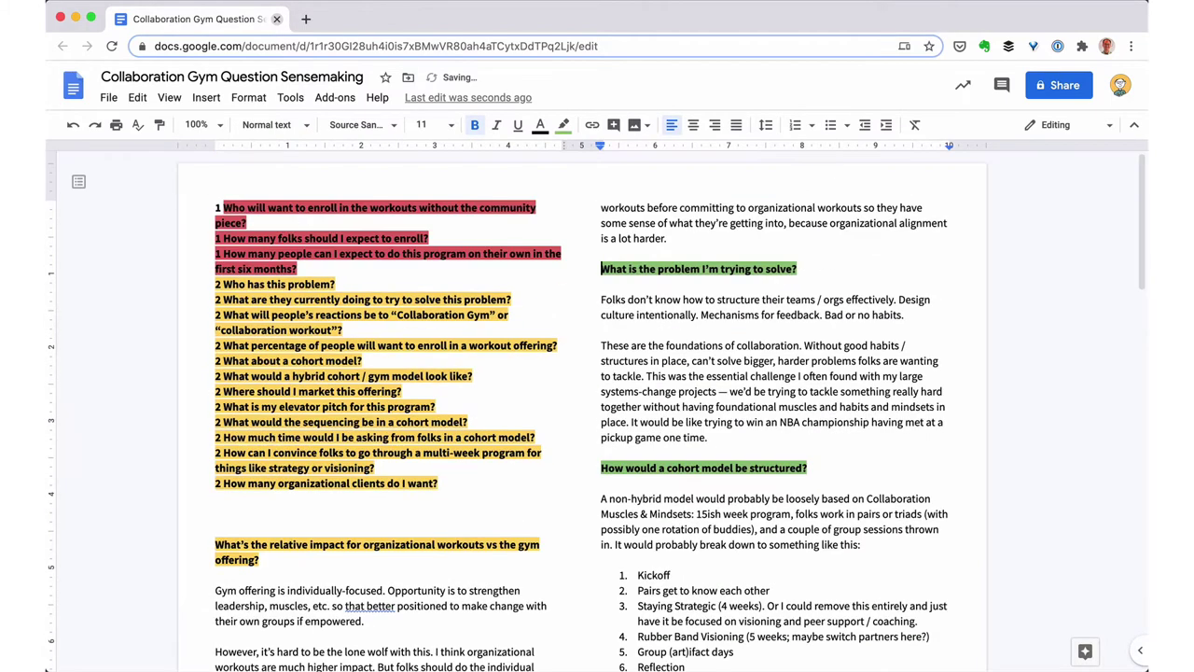
Remove the leading 1 from "Who will want to enroll in the workouts without the community piece?" and "How many folks should I expect to enroll?".
{"action": "key", "text": "super+z"}
{"action": "key", "text": "super+z"}
{"action": "key", "text": "super+z"}
{"action": "key", "text": "super+z"}
{"action": "key", "text": "super+z"}
{"action": "key", "text": "super+z"}
{"action": "key", "text": "super+z"}
{"action": "key", "text": "super+z"}
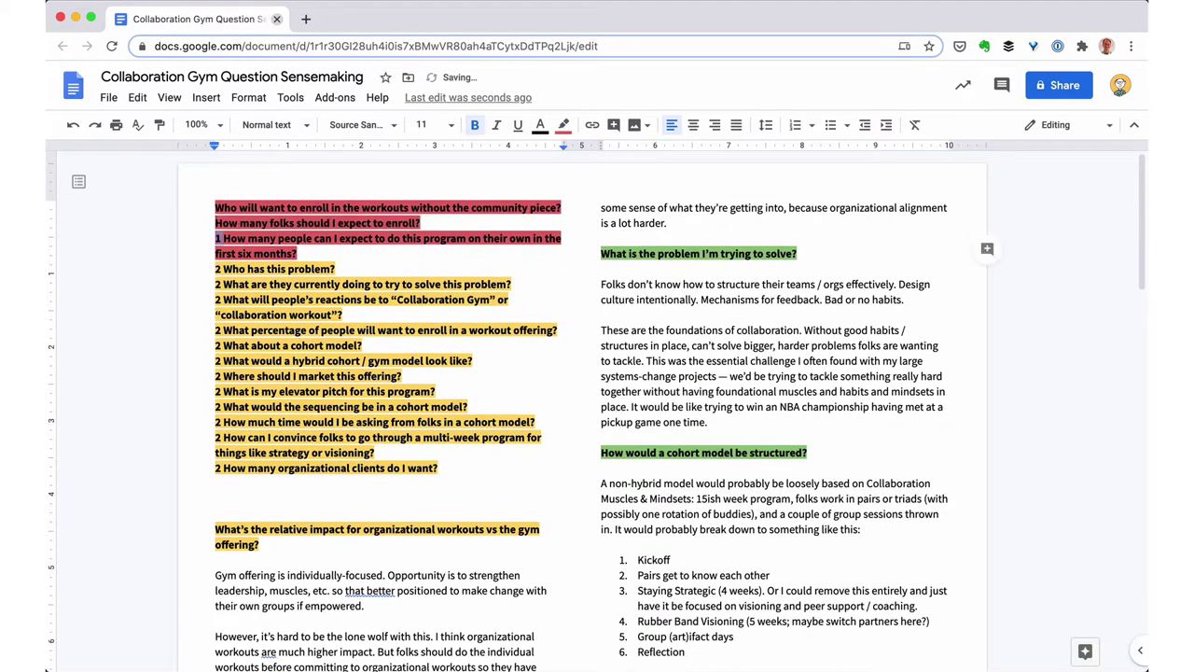
Remove the leading numbers from the page-one questions from "How many people can I expect to do this program" through "How many organizational clients do I want?".
{"action": "key", "text": "super+z"}
{"action": "key", "text": "super+z"}
{"action": "key", "text": "super+z"}
{"action": "key", "text": "super+z"}
{"action": "key", "text": "super+z"}
{"action": "key", "text": "super+z"}
{"action": "key", "text": "super+z"}
{"action": "key", "text": "super+z"}
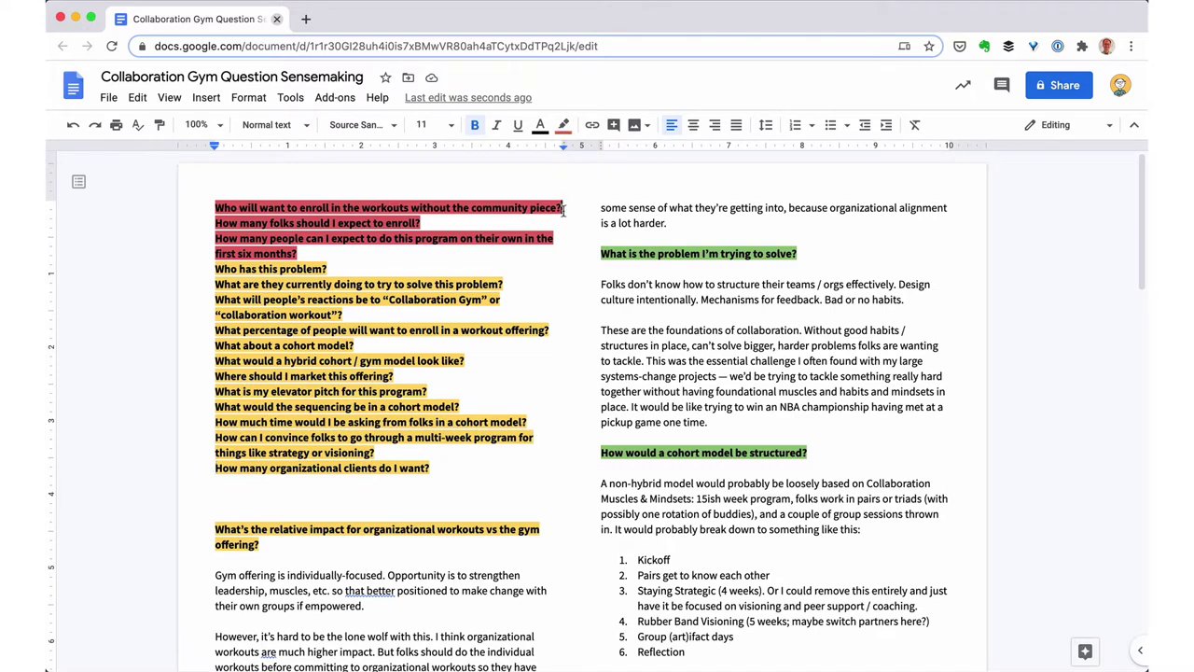
Separate the first-page questions into groups with blank lines after the expected-enrollment, first-six-months and workout-percentage questions.
{"action": "key", "text": "super+z"}
{"action": "key", "text": "super+z"}
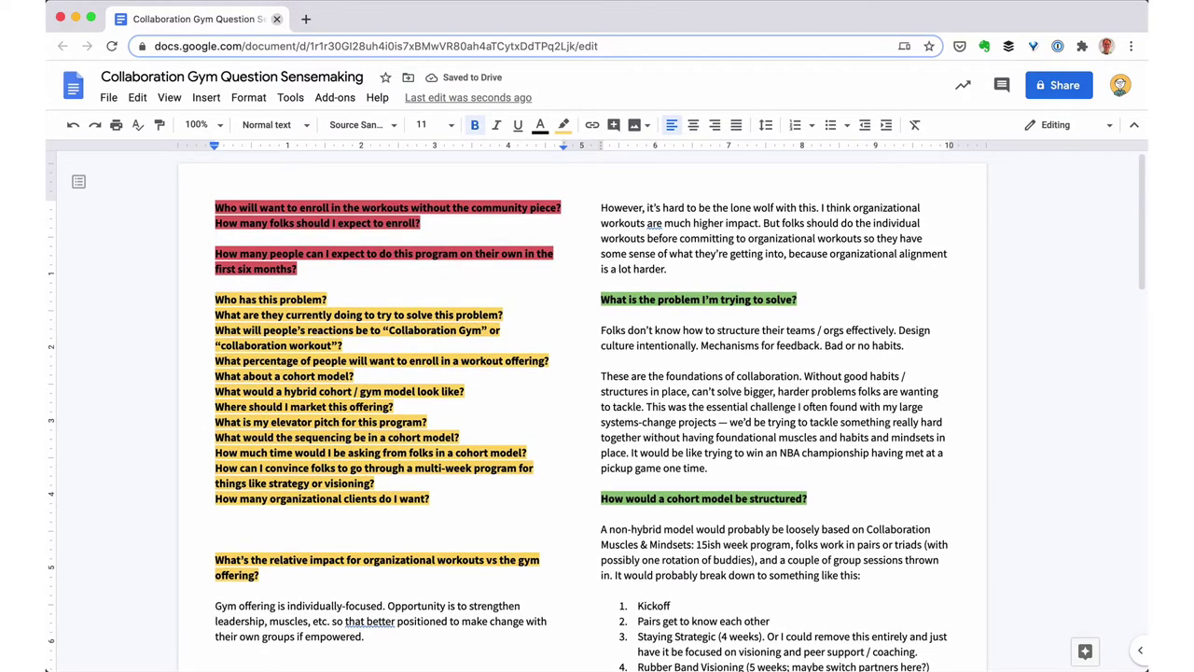
{"action": "key", "text": "super+z"}
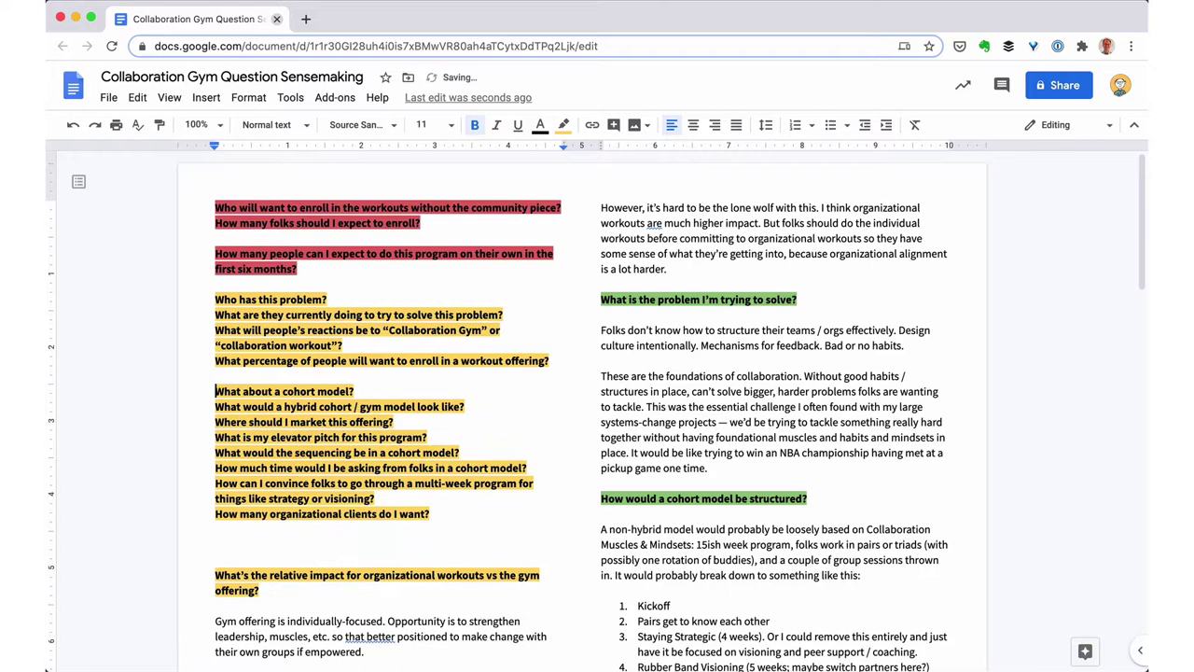
Copy the footer's seedling symbol and place it before the who-has-this-problem, currently-doing, people's-reactions and elevator-pitch questions on page one.
{"action": "scroll", "coordinate": [627, 527], "scroll_direction": "down", "scroll_amount": 3}
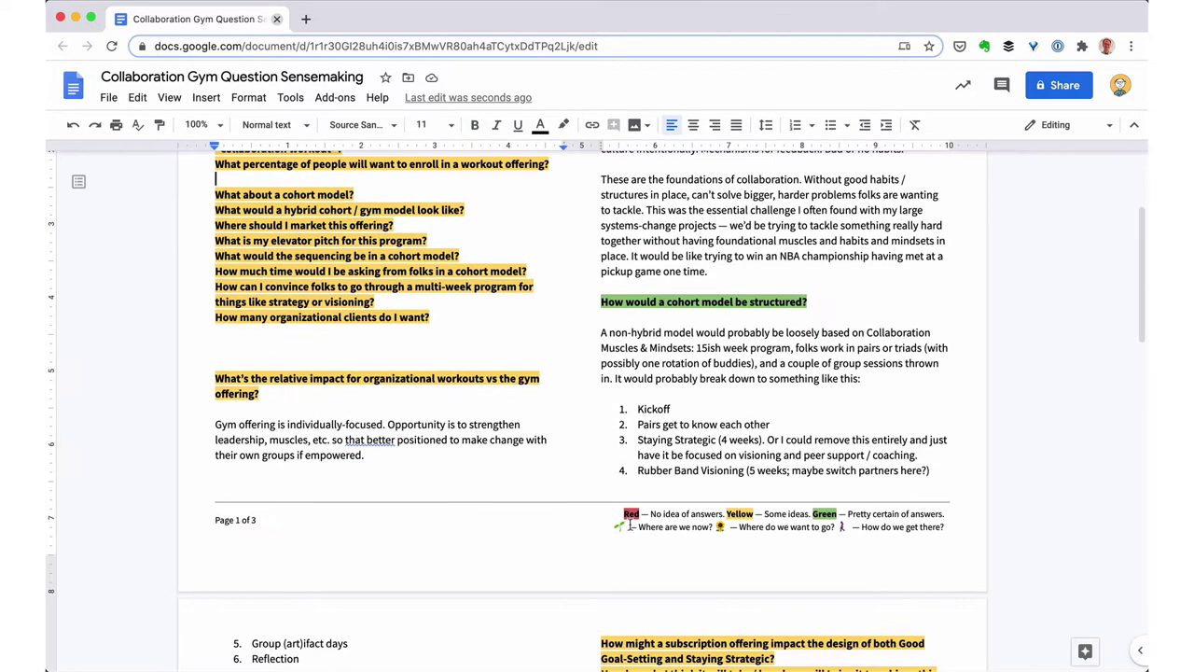
{"action": "double_click", "coordinate": [627, 527]}
{"action": "scroll", "coordinate": [621, 525], "scroll_direction": "up", "scroll_amount": 3}
{"action": "left_click", "coordinate": [298, 253]}
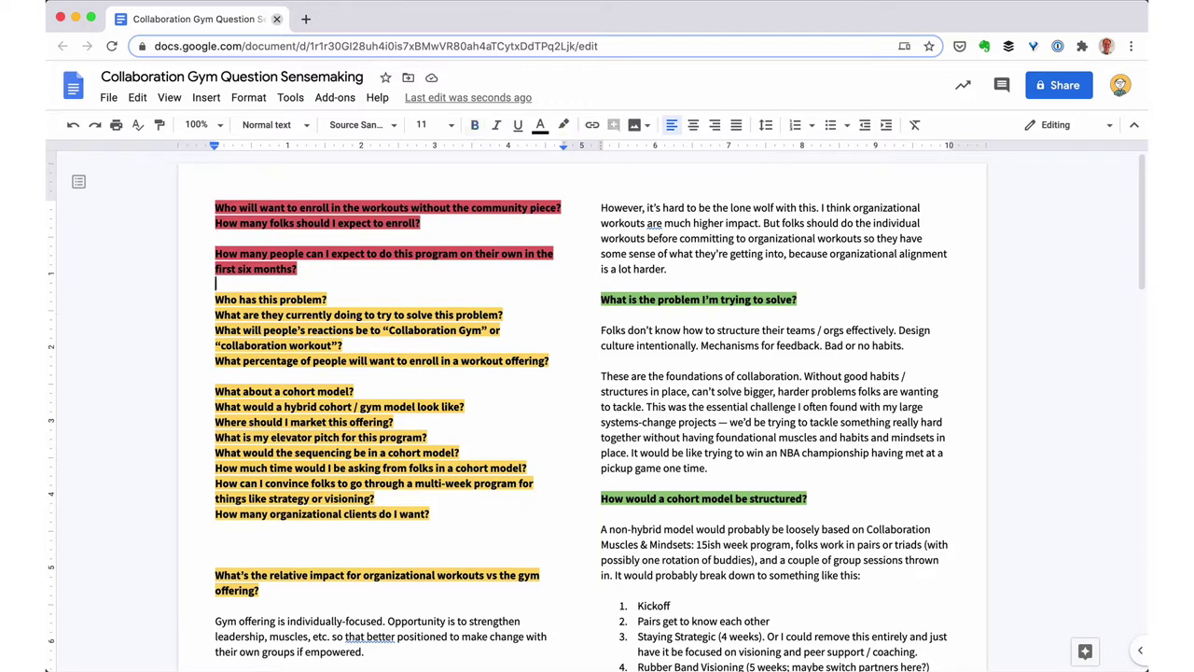
{"action": "key", "text": "super+z"}
{"action": "key", "text": "super+z"}
{"action": "key", "text": "super+z"}
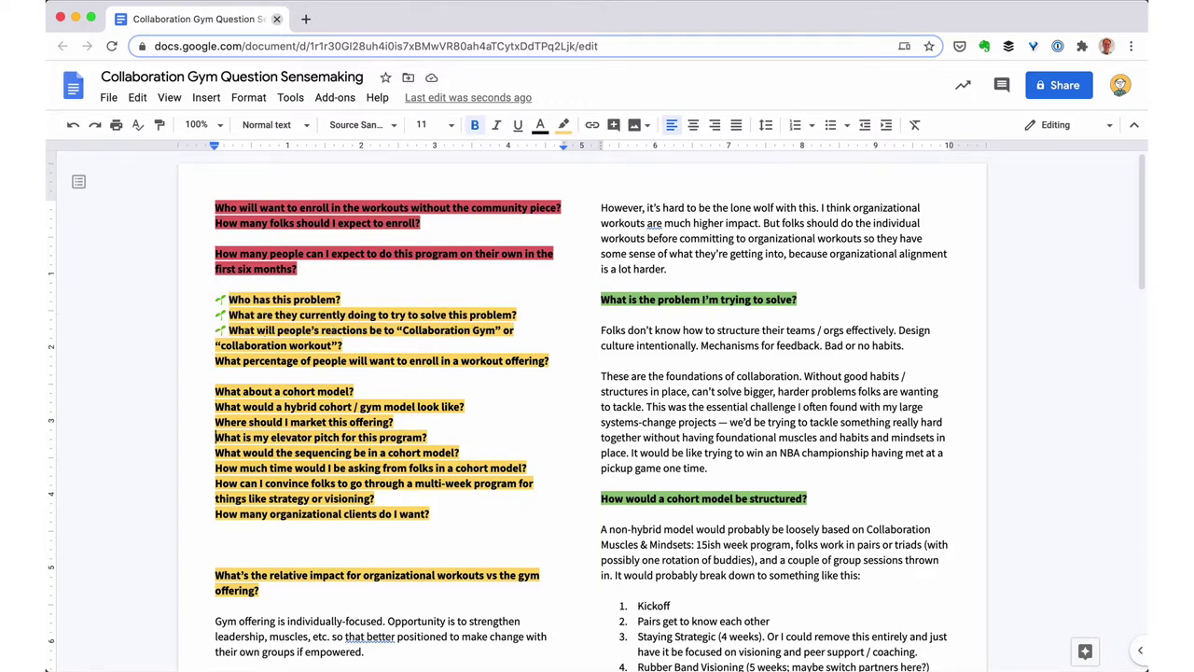
{"action": "key", "text": "super+z"}
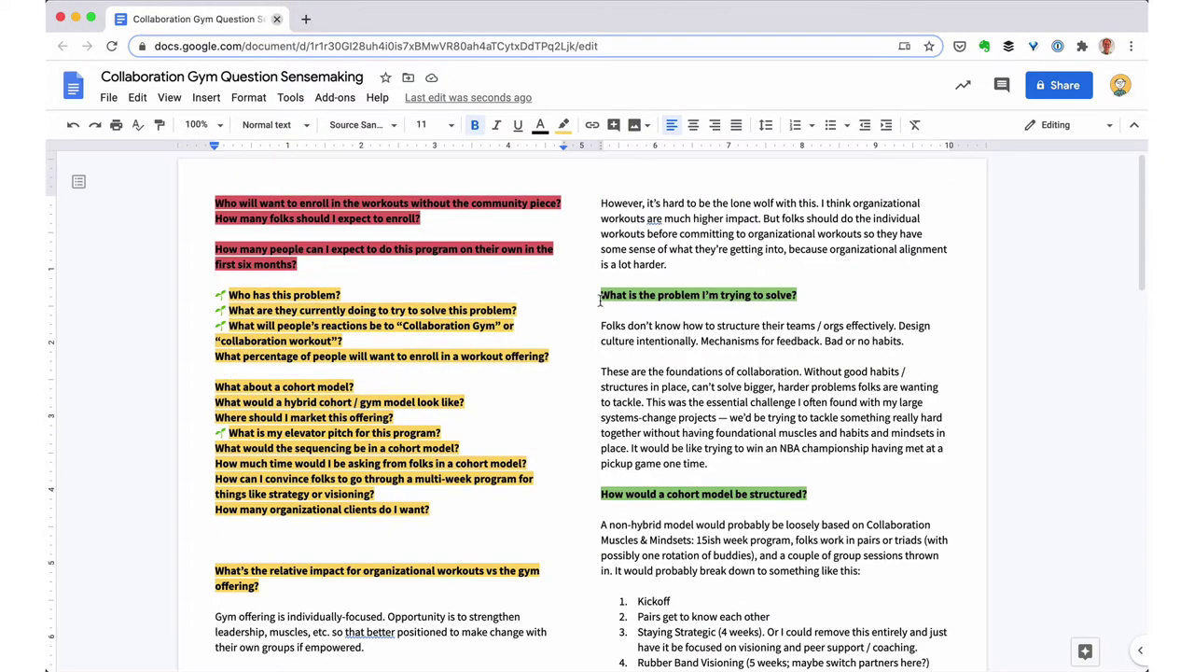
{"action": "key", "text": "super+z"}
Copy the footer's sunflower symbol and place it before the overall-revenue and overall-time percentage questions on page three.
{"action": "scroll", "coordinate": [615, 420], "scroll_direction": "down", "scroll_amount": 6}
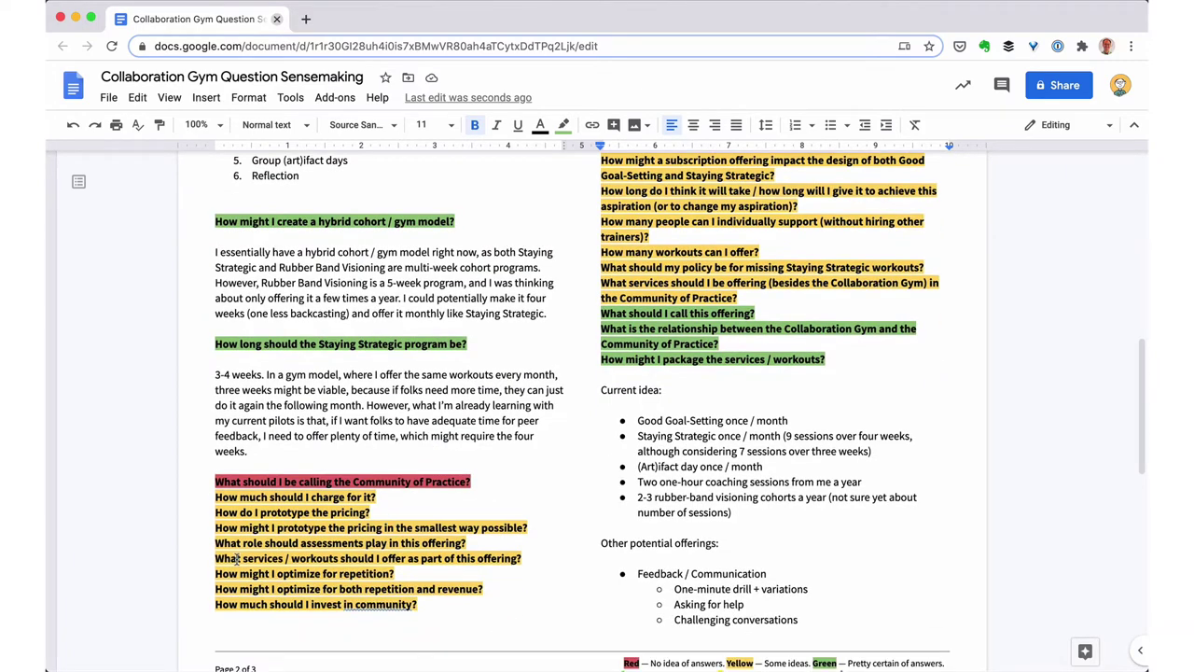
{"action": "scroll", "coordinate": [242, 550], "scroll_direction": "up", "scroll_amount": 2}
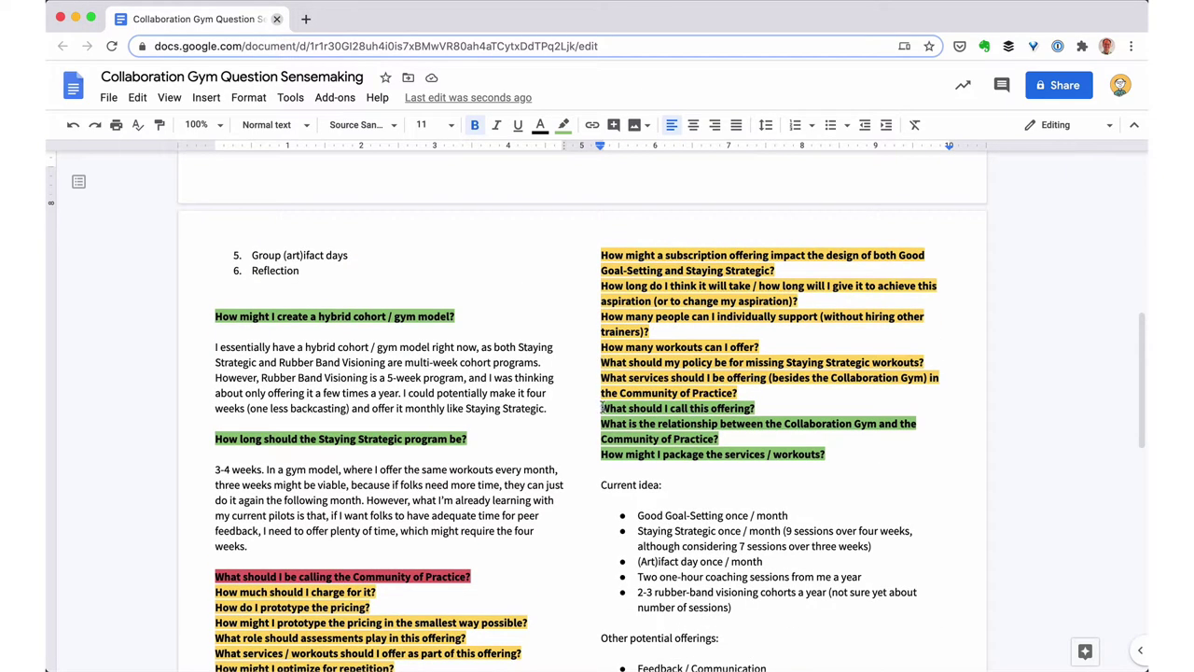
{"action": "scroll", "coordinate": [602, 411], "scroll_direction": "down", "scroll_amount": 10}
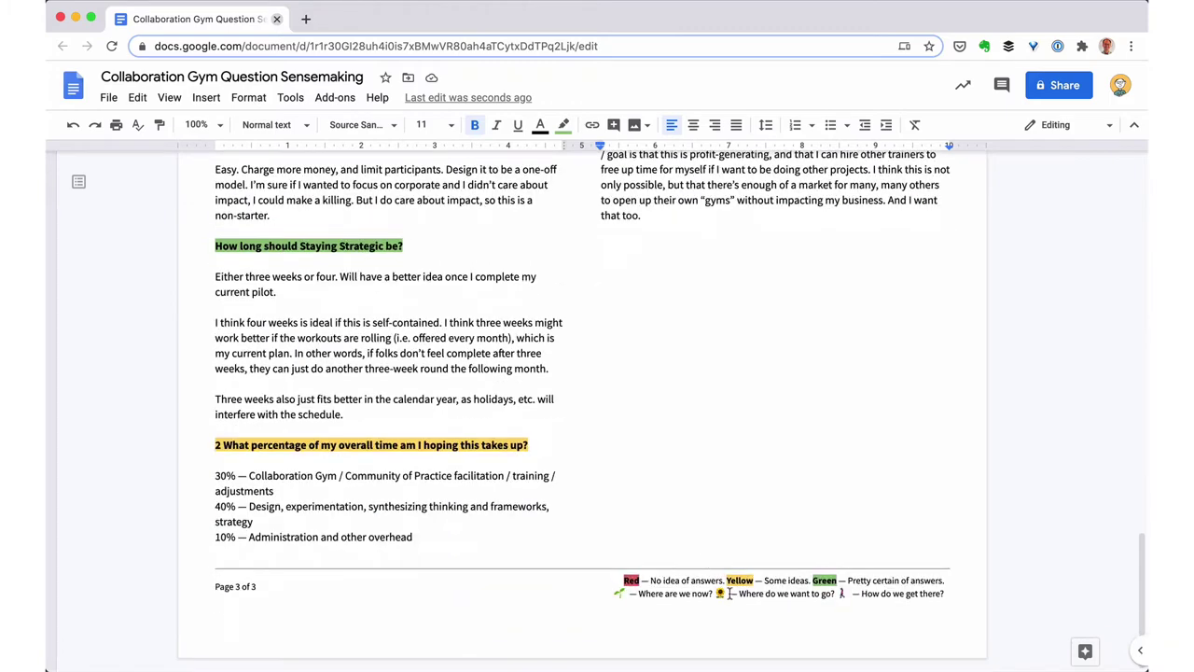
{"action": "double_click", "coordinate": [727, 593]}
{"action": "left_click_drag", "start_coordinate": [731, 594], "coordinate": [716, 594]}
{"action": "key", "text": "super+c"}
{"action": "scroll", "coordinate": [746, 467], "scroll_direction": "up", "scroll_amount": 2}
{"action": "left_click", "coordinate": [658, 231]}
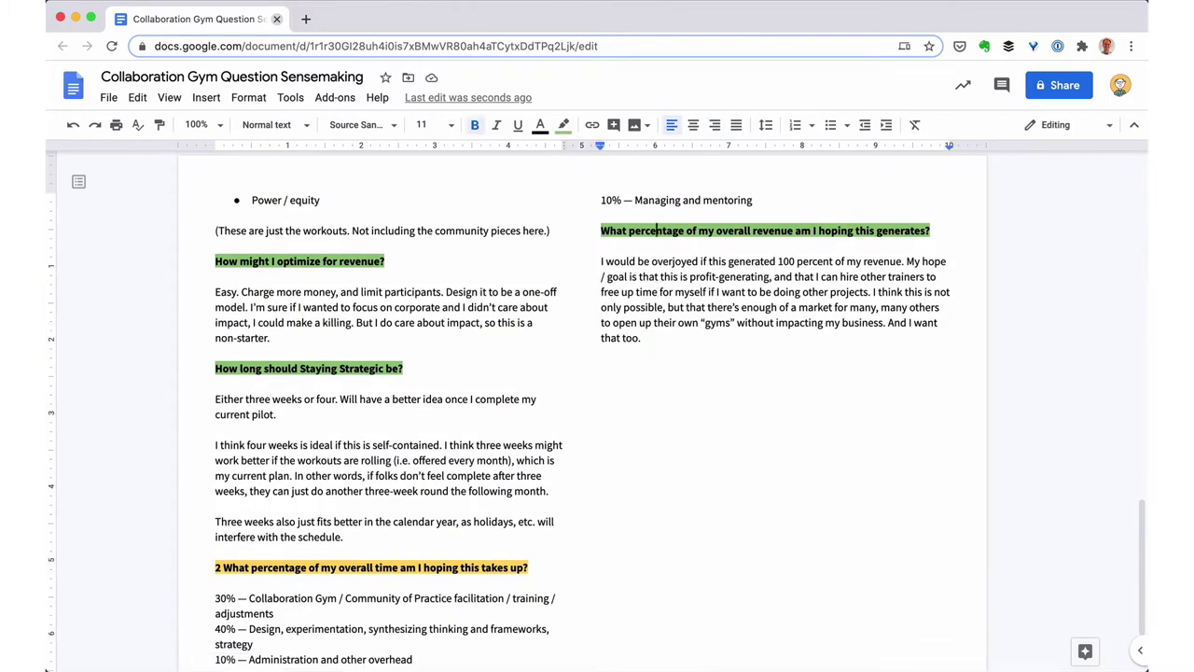
{"action": "left_click", "coordinate": [601, 230]}
{"action": "key", "text": "super+v"}
{"action": "left_click", "coordinate": [216, 568]}
Place the sunflower before the cohort-structure question on page one and the aspiration-timing and subscription-impact questions on page two.
{"action": "scroll", "coordinate": [580, 417], "scroll_direction": "up", "scroll_amount": 8}
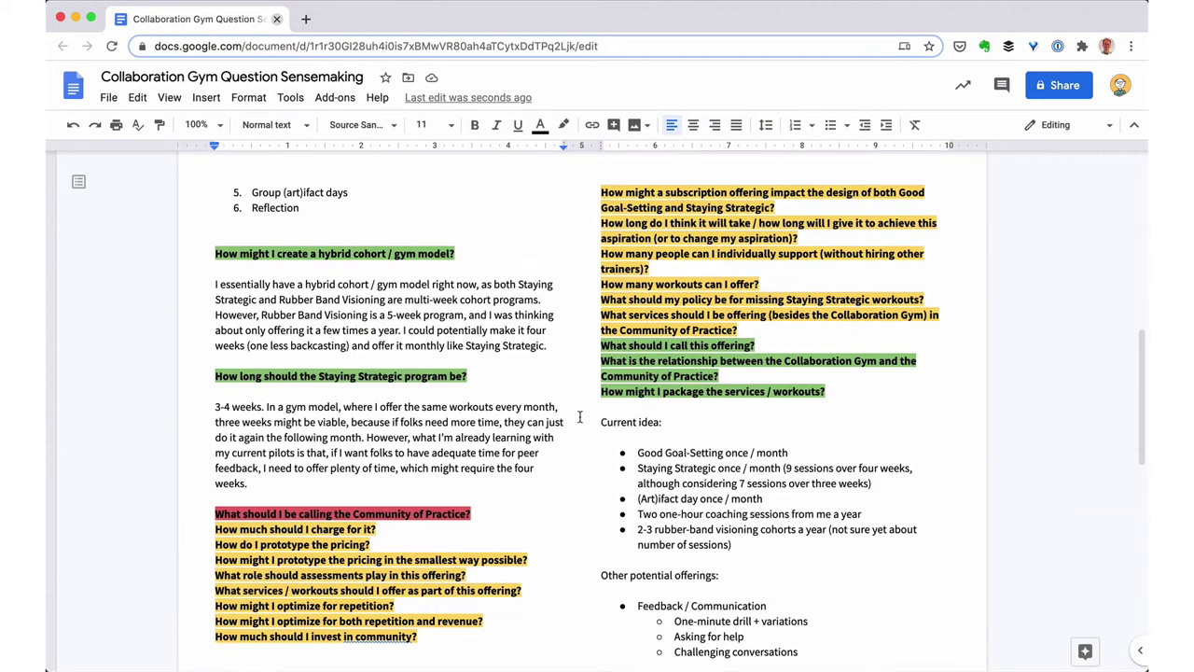
{"action": "scroll", "coordinate": [586, 373], "scroll_direction": "up", "scroll_amount": 1}
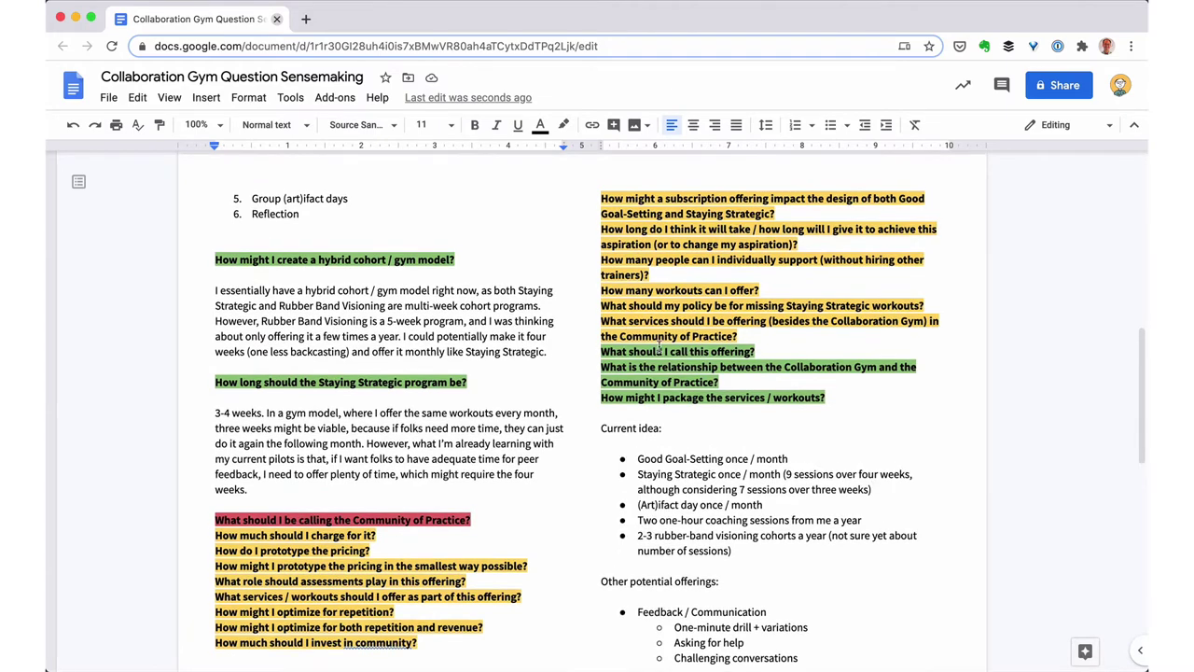
{"action": "scroll", "coordinate": [659, 347], "scroll_direction": "up", "scroll_amount": 5}
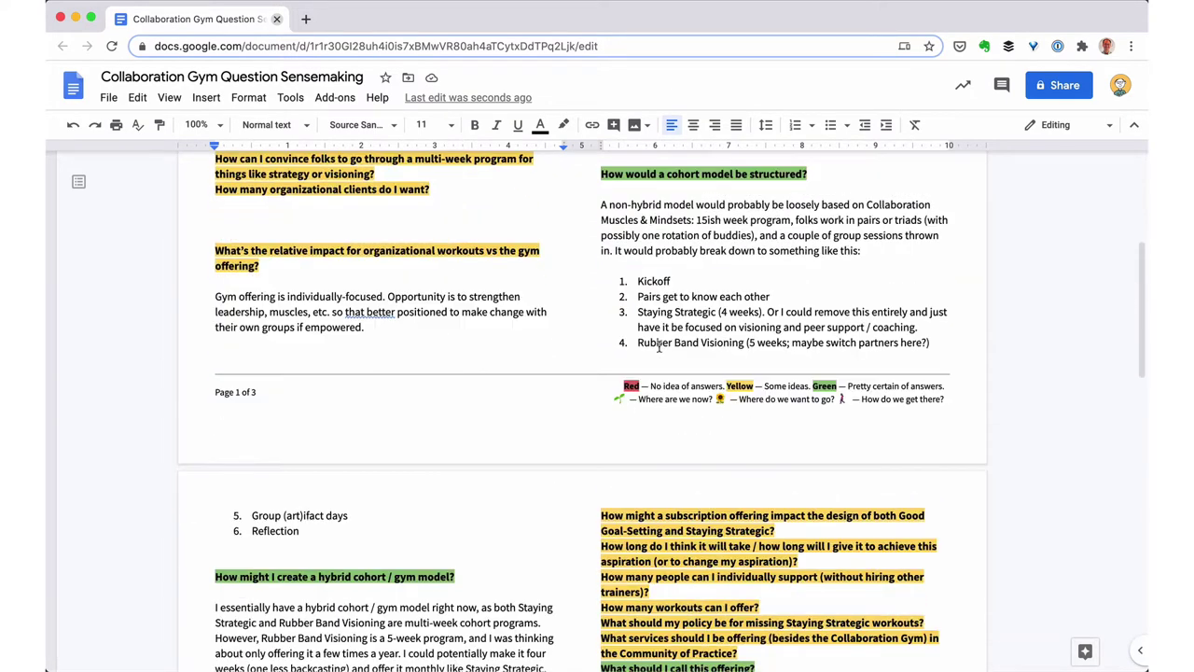
{"action": "scroll", "coordinate": [659, 347], "scroll_direction": "up", "scroll_amount": 4}
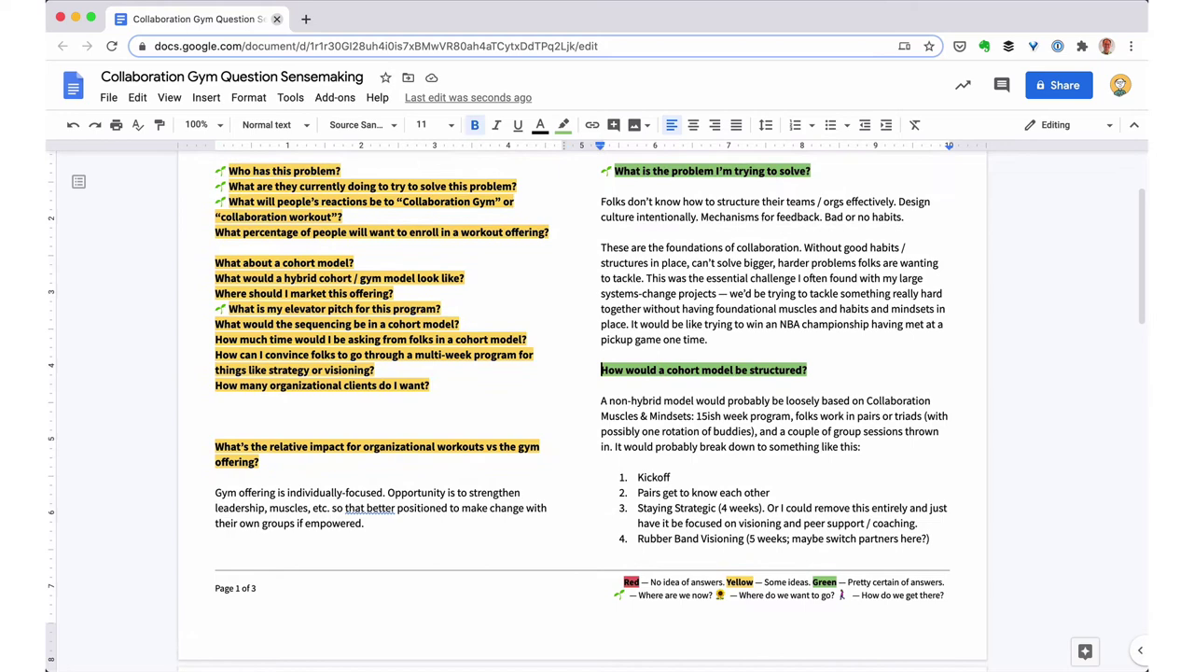
{"action": "scroll", "coordinate": [659, 347], "scroll_direction": "down", "scroll_amount": 5}
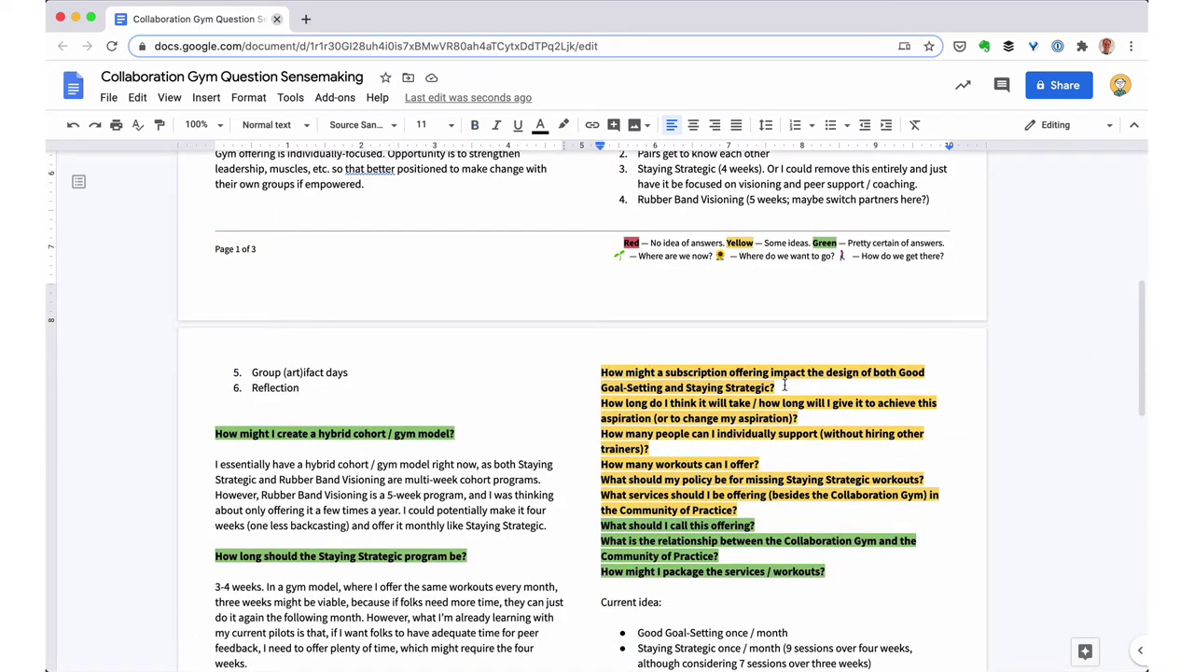
{"action": "key", "text": "super+v"}
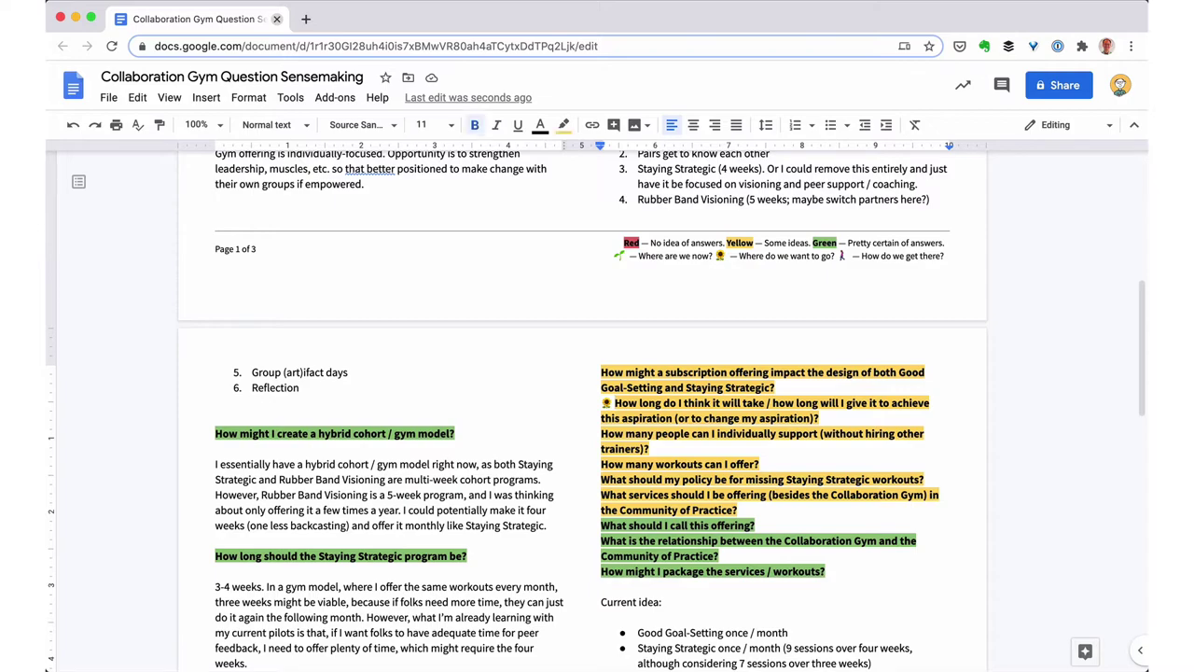
{"action": "key", "text": "super+v"}
Place the sunflower before the page-two questions on creating a hybrid cohort / gym model and the Staying Strategic program's length.
{"action": "scroll", "coordinate": [421, 550], "scroll_direction": "up", "scroll_amount": 1}
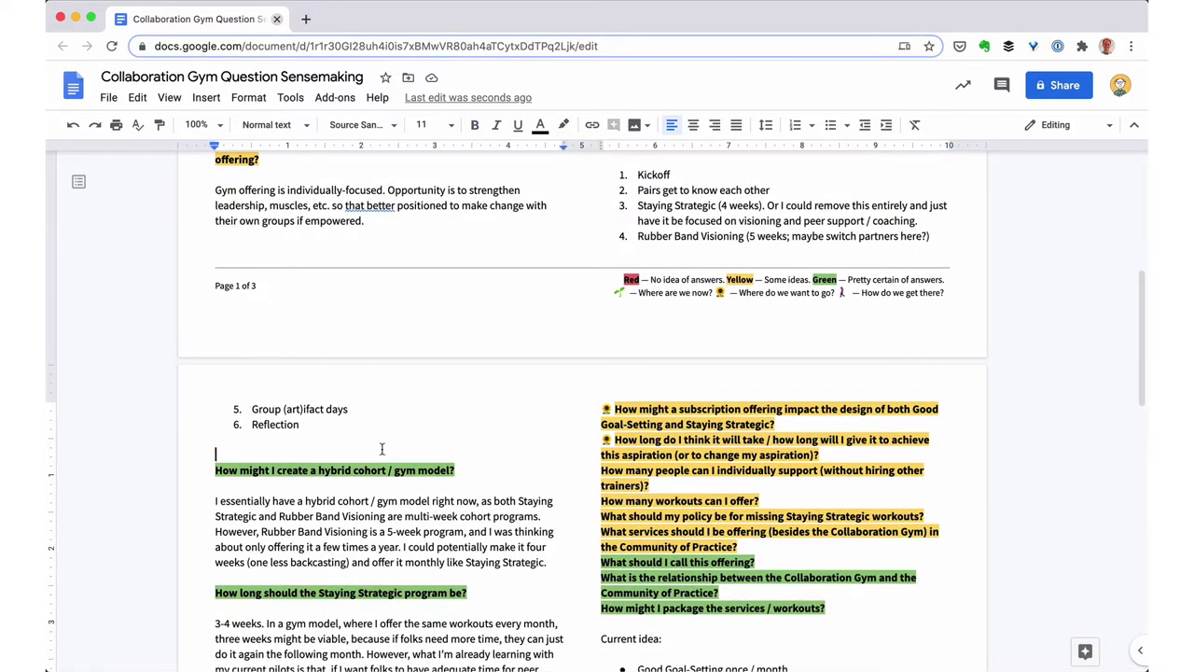
{"action": "key", "text": "Down"}
{"action": "key", "text": "super+v"}
{"action": "scroll", "coordinate": [382, 448], "scroll_direction": "down", "scroll_amount": 1}
{"action": "left_click", "coordinate": [215, 477]}
{"action": "key", "text": "super+v"}
Place the sunflower before the questions on naming the Community of Practice, the role of assessments and which services / workouts to offer.
{"action": "scroll", "coordinate": [381, 449], "scroll_direction": "down", "scroll_amount": 2}
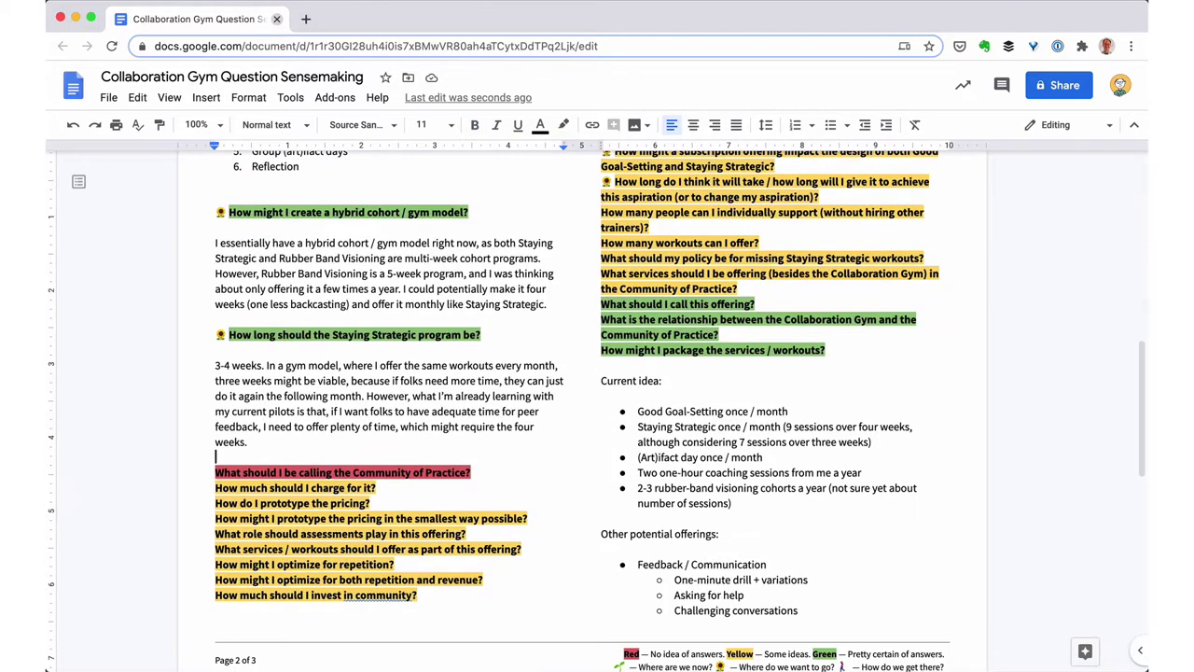
{"action": "left_click", "coordinate": [215, 472]}
{"action": "key", "text": "super+v"}
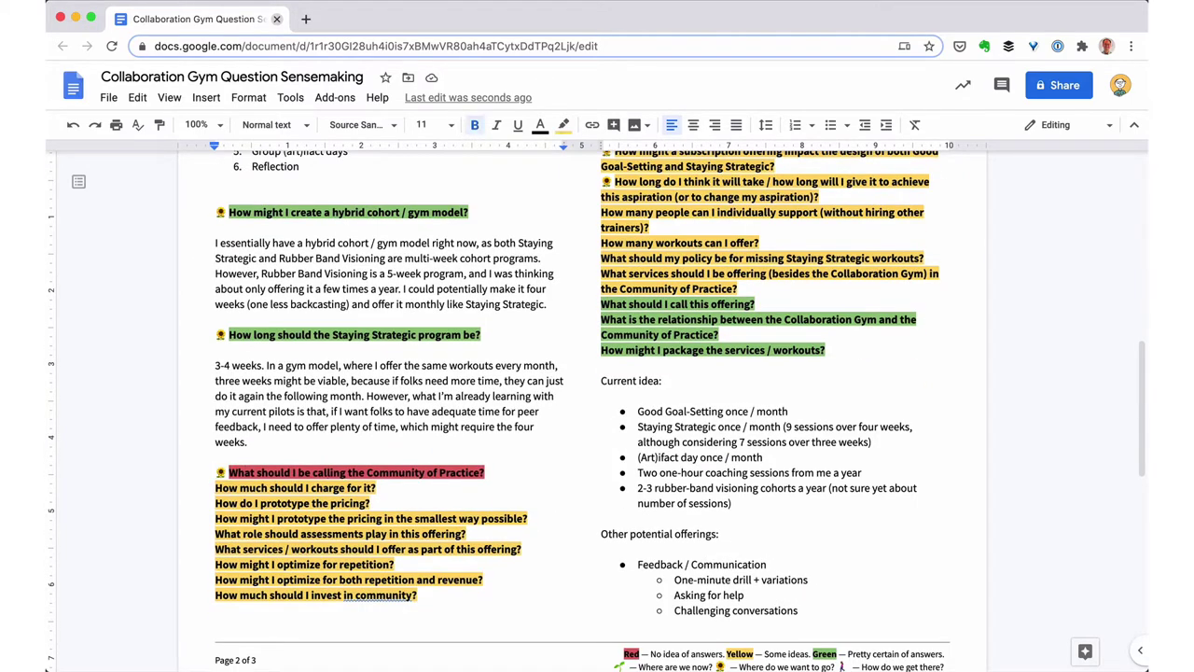
{"action": "left_click", "coordinate": [215, 534]}
{"action": "key", "text": "super+v"}
{"action": "left_click", "coordinate": [216, 548]}
{"action": "key", "text": "super+v"}
Place the sunflower before the page-one questions on relative impact of organizational workouts and the number of organizational clients.
{"action": "scroll", "coordinate": [373, 419], "scroll_direction": "up", "scroll_amount": 15}
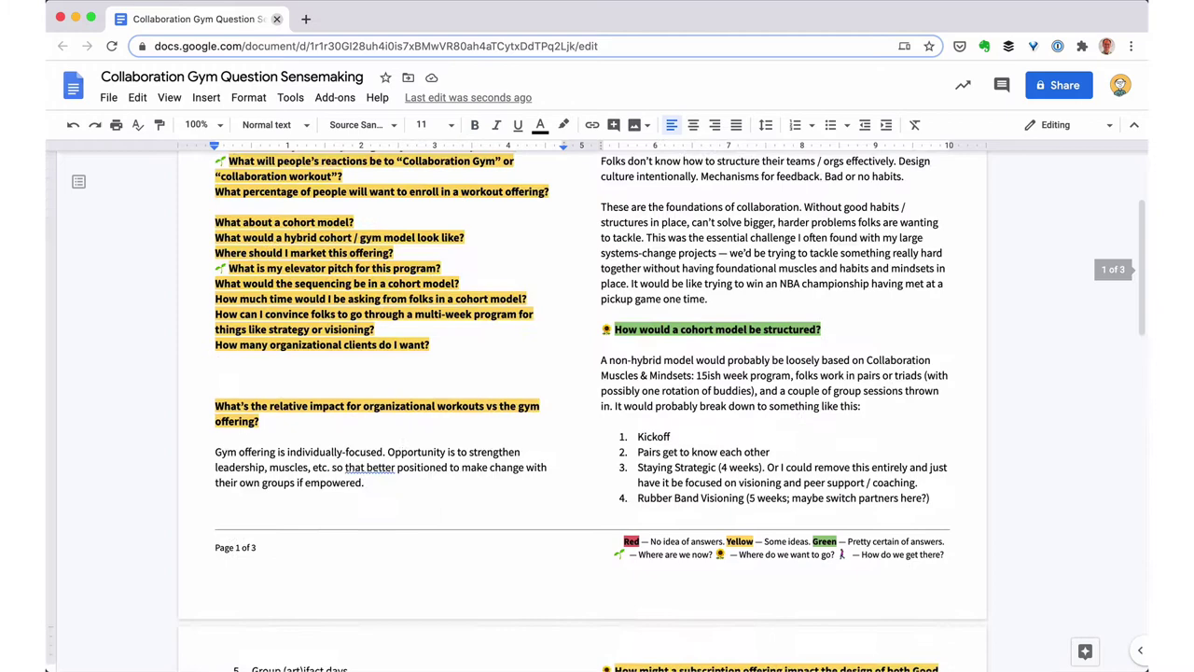
{"action": "left_click", "coordinate": [215, 496]}
{"action": "key", "text": "super+v"}
{"action": "left_click", "coordinate": [215, 435]}
{"action": "key", "text": "super+v"}
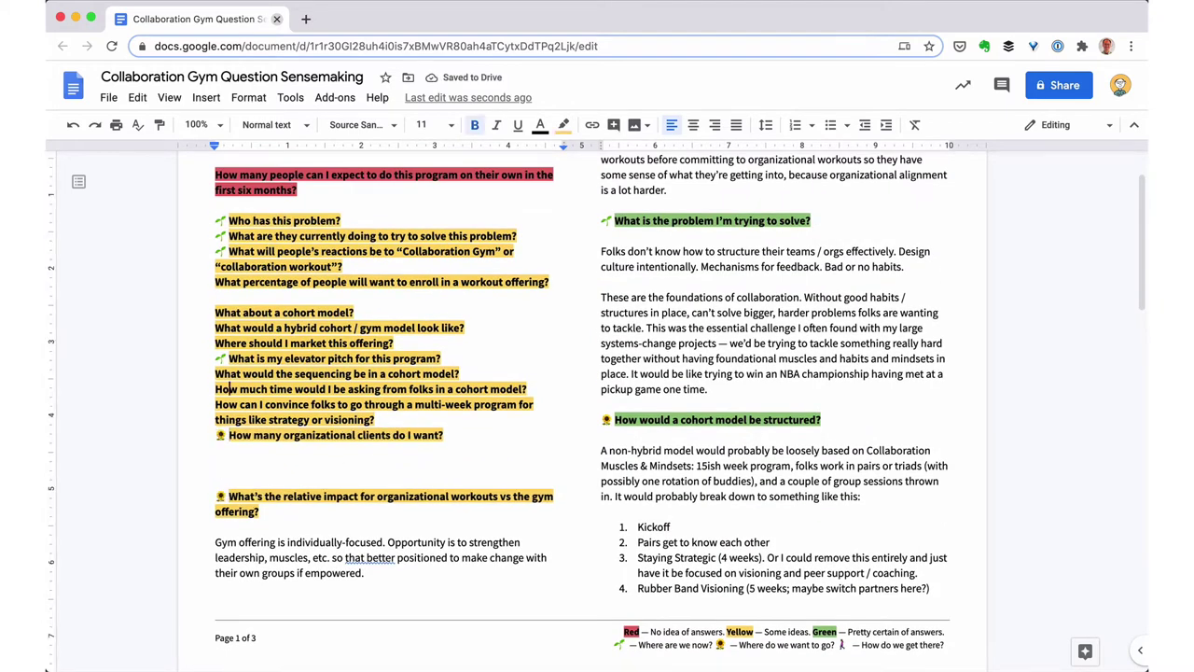
Place the sunflower before the page-one questions on time asked in a cohort, cohort sequencing, the hybrid model and the cohort model.
{"action": "key", "text": "super+v"}
{"action": "left_click", "coordinate": [215, 374]}
{"action": "key", "text": "super+v"}
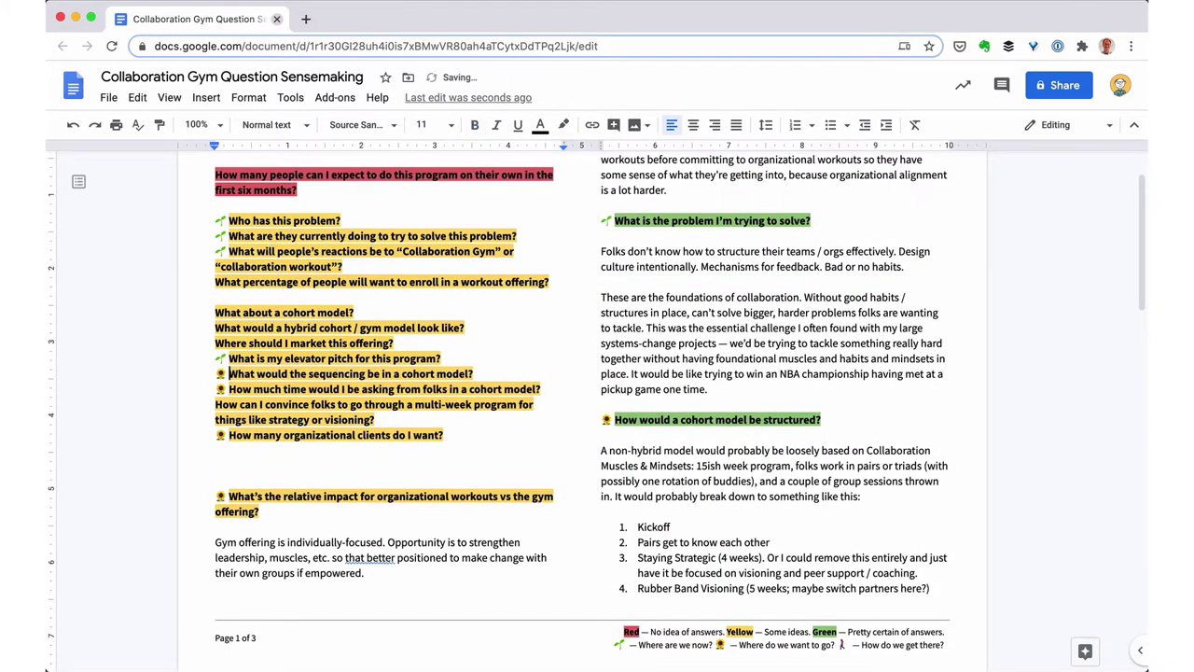
{"action": "left_click", "coordinate": [216, 328]}
{"action": "key", "text": "super+v"}
{"action": "left_click", "coordinate": [215, 312]}
{"action": "key", "text": "super+v"}
Place the sunflower before the workout-percentage question and the three red enrollment questions on page one.
{"action": "scroll", "coordinate": [224, 317], "scroll_direction": "up", "scroll_amount": 2}
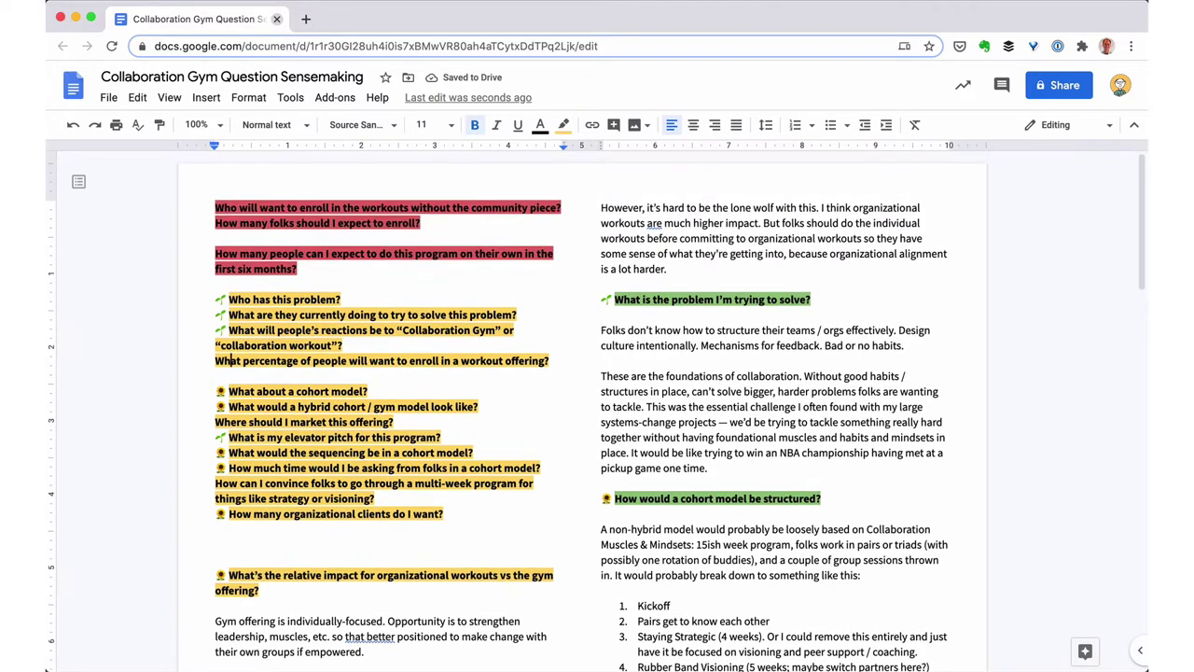
{"action": "left_click", "coordinate": [216, 360]}
{"action": "type", "text": "🌻"}
{"action": "left_click", "coordinate": [216, 253]}
{"action": "key", "text": "super+v"}
{"action": "left_click", "coordinate": [215, 222]}
{"action": "key", "text": "super+v"}
{"action": "left_click", "coordinate": [215, 207]}
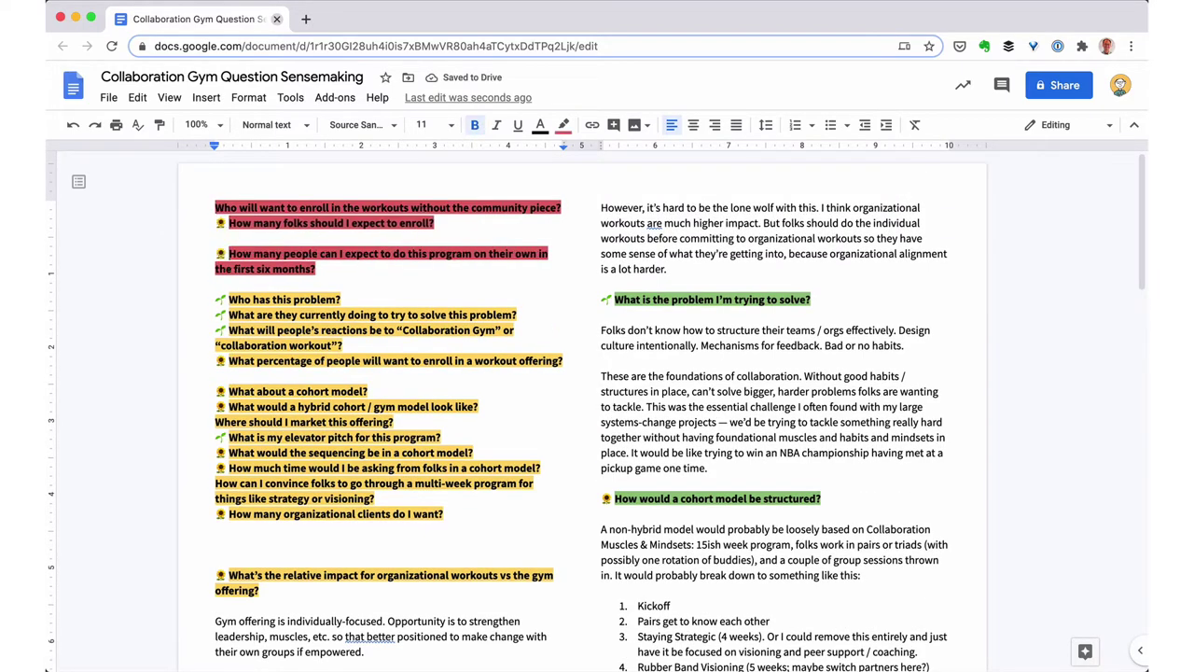
{"action": "type", "text": "🌻"}
Copy the footer's walking-figure symbol and place it before the question on convincing folks to go through a multi-week program.
{"action": "scroll", "coordinate": [597, 560], "scroll_direction": "down", "scroll_amount": 3}
{"action": "double_click", "coordinate": [848, 415]}
{"action": "left_click_drag", "start_coordinate": [849, 415], "coordinate": [837, 412]}
{"action": "scroll", "coordinate": [594, 335], "scroll_direction": "up", "scroll_amount": 3}
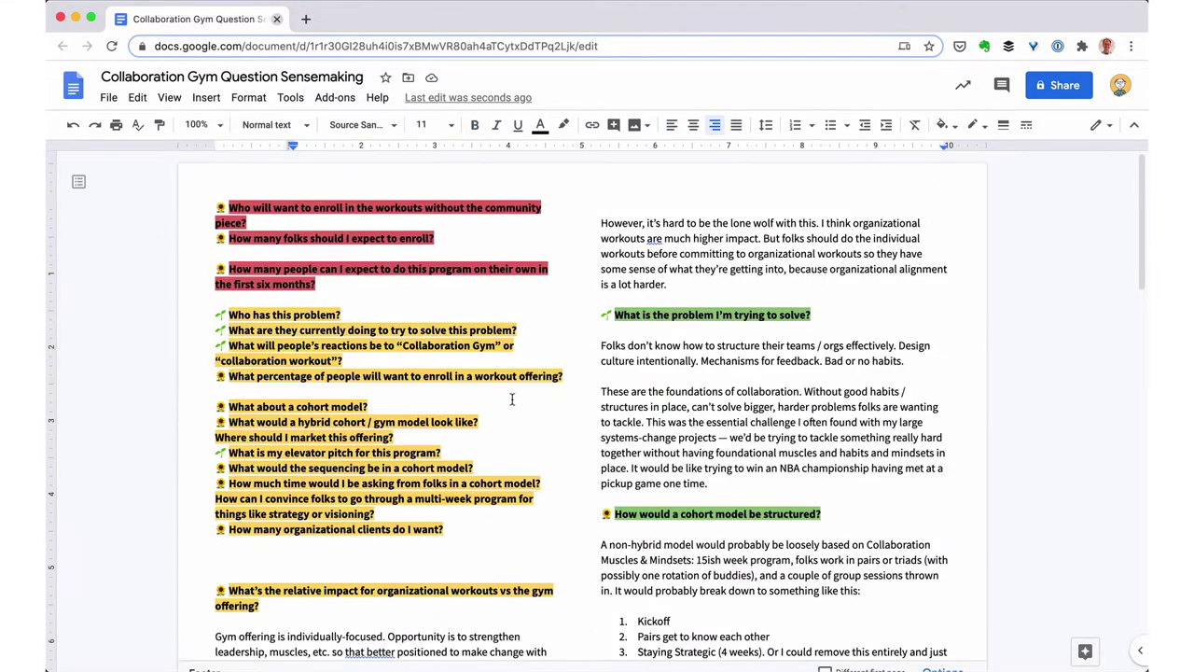
{"action": "left_click", "coordinate": [415, 498]}
{"action": "left_click", "coordinate": [215, 498]}
{"action": "type", "text": "🚶"}
Place the walking figure before page two's questions on individual support capacity, number of workouts, missed-workout policy and Community of Practice services.
{"action": "scroll", "coordinate": [576, 435], "scroll_direction": "down", "scroll_amount": 5}
{"action": "left_click", "coordinate": [602, 417]}
{"action": "key", "text": "super+v"}
{"action": "left_click", "coordinate": [601, 448]}
{"action": "key", "text": "super+v"}
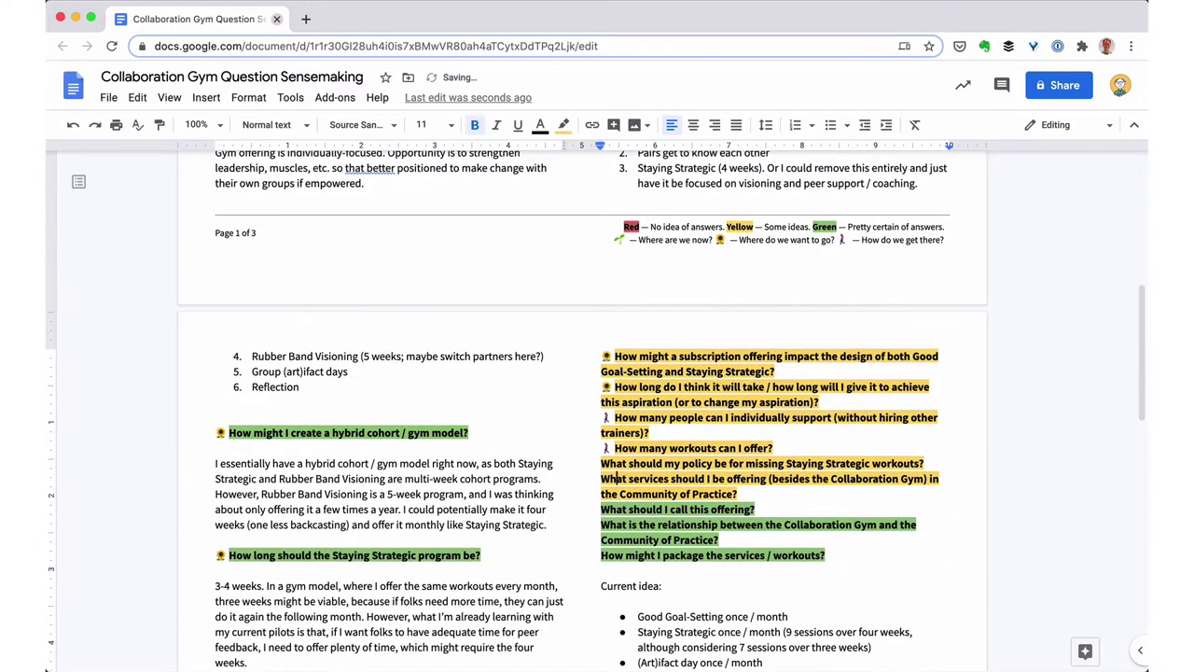
{"action": "left_click", "coordinate": [601, 464]}
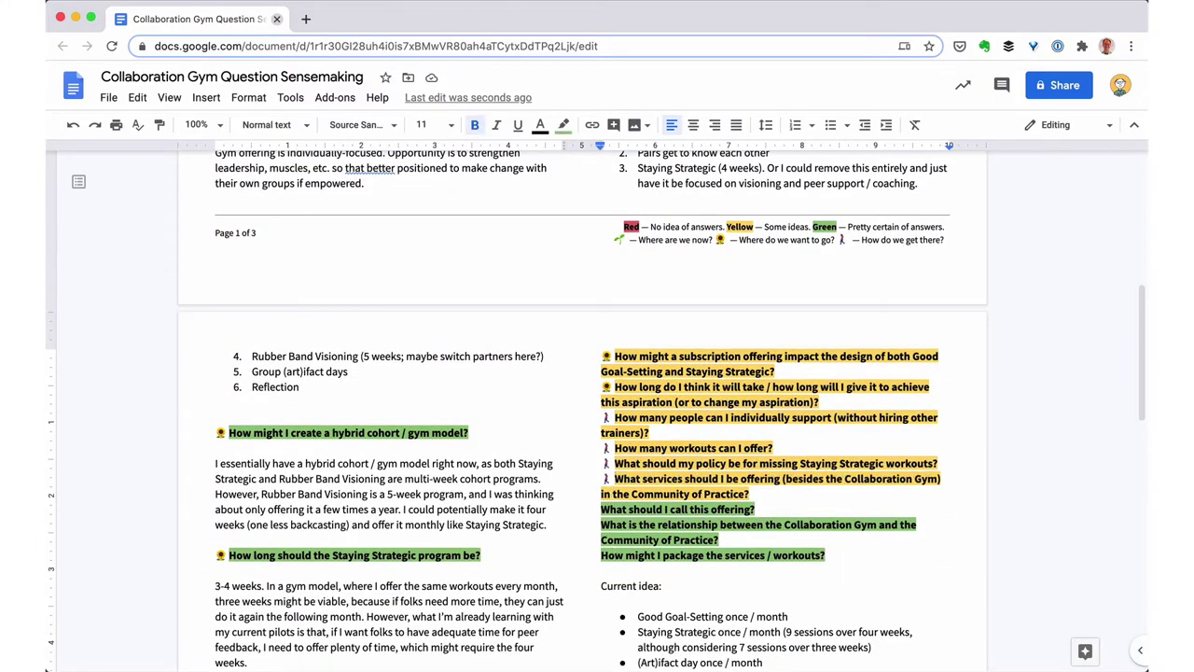
Place the sunflower before the three green page-two questions on the offering's name, its Community of Practice relationship and packaging.
{"action": "left_click", "coordinate": [601, 510]}
{"action": "type", "text": "🌻"}
{"action": "left_click", "coordinate": [602, 525]}
{"action": "key", "text": "super+v"}
{"action": "left_click", "coordinate": [602, 555]}
{"action": "key", "text": "super+v"}
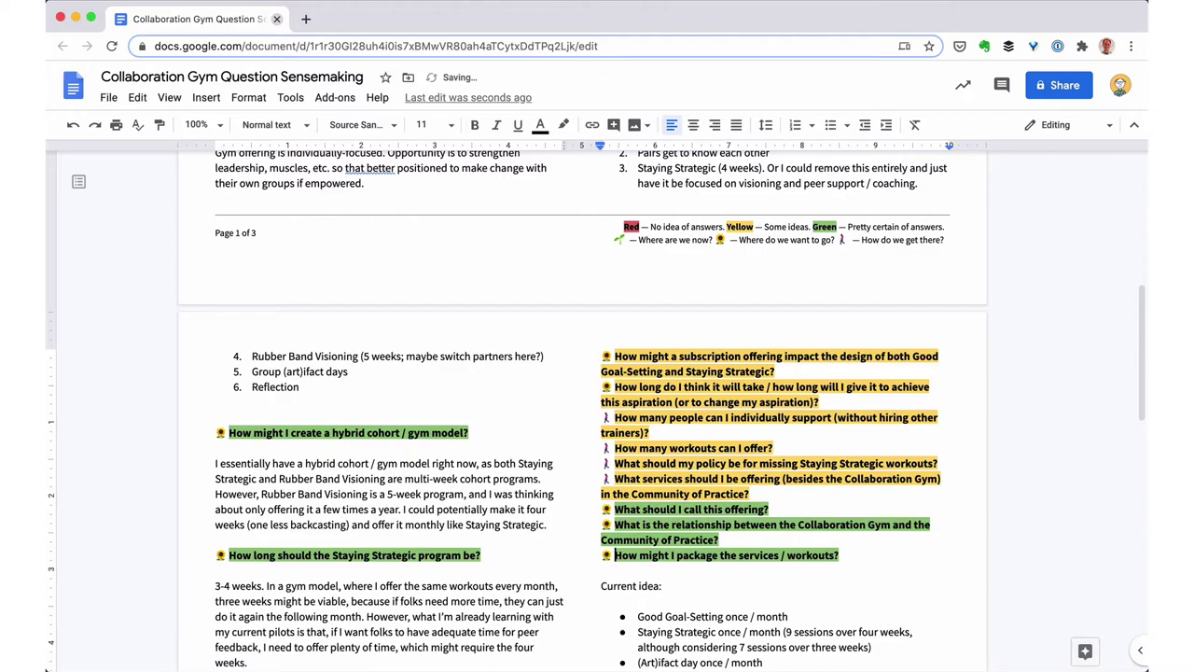
Place the walking figure before page two's questions on charging, prototyping the pricing, optimizing for repetition and revenue, and investing in community.
{"action": "scroll", "coordinate": [606, 478], "scroll_direction": "down", "scroll_amount": 5}
{"action": "left_click", "coordinate": [215, 246]}
{"action": "left_click", "coordinate": [216, 246]}
{"action": "key", "text": "super+v"}
{"action": "left_click", "coordinate": [216, 261]}
{"action": "key", "text": "super+v"}
{"action": "left_click", "coordinate": [216, 278]}
{"action": "key", "text": "super+v"}
{"action": "left_click", "coordinate": [216, 323]}
{"action": "type", "text": "🚶"}
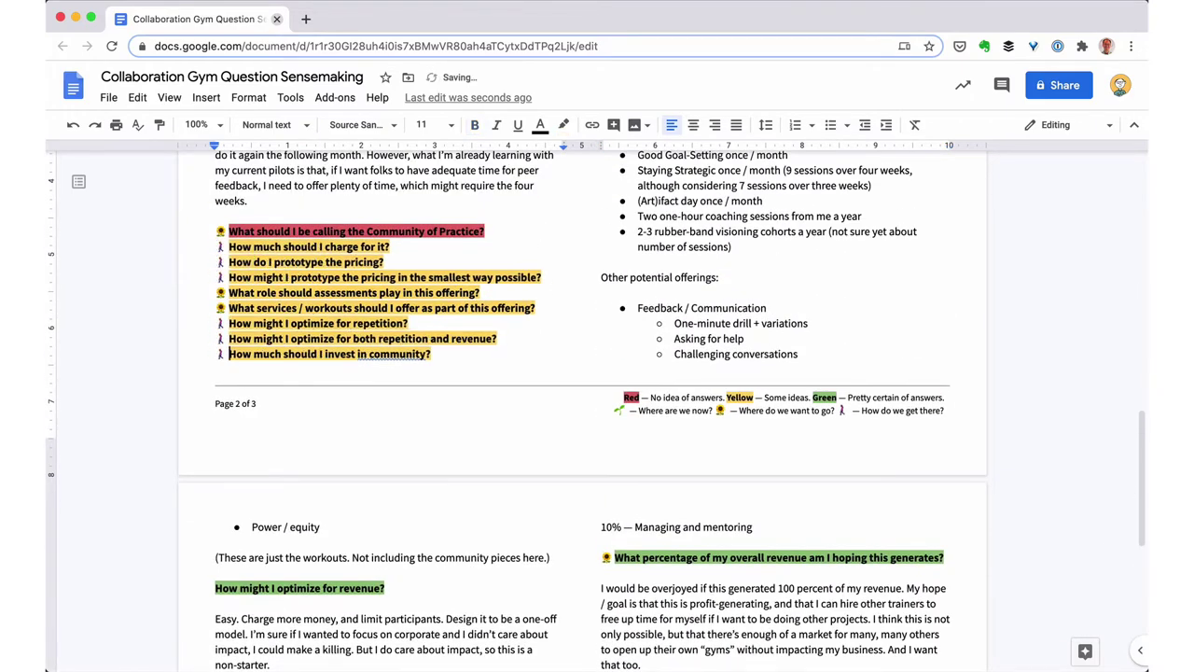
Mark page three's revenue-optimization question with the walking figure and its Staying Strategic length question with the sunflower.
{"action": "key", "text": "BackSpace"}
{"action": "left_click_drag", "start_coordinate": [216, 543], "coordinate": [228, 543]}
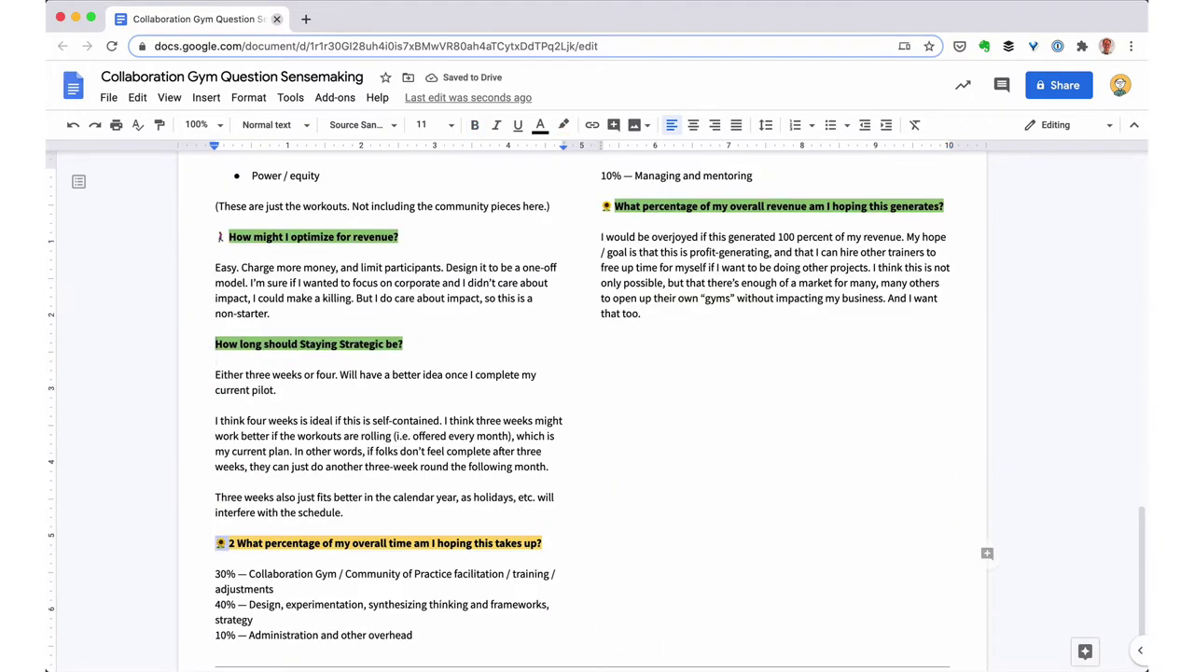
{"action": "key", "text": "super+c"}
{"action": "left_click", "coordinate": [216, 343]}
{"action": "key", "text": "super+v"}
Add a Heading 1 reading "My Market" above the who-has-this-problem question on page one.
{"action": "scroll", "coordinate": [237, 397], "scroll_direction": "up", "scroll_amount": 15}
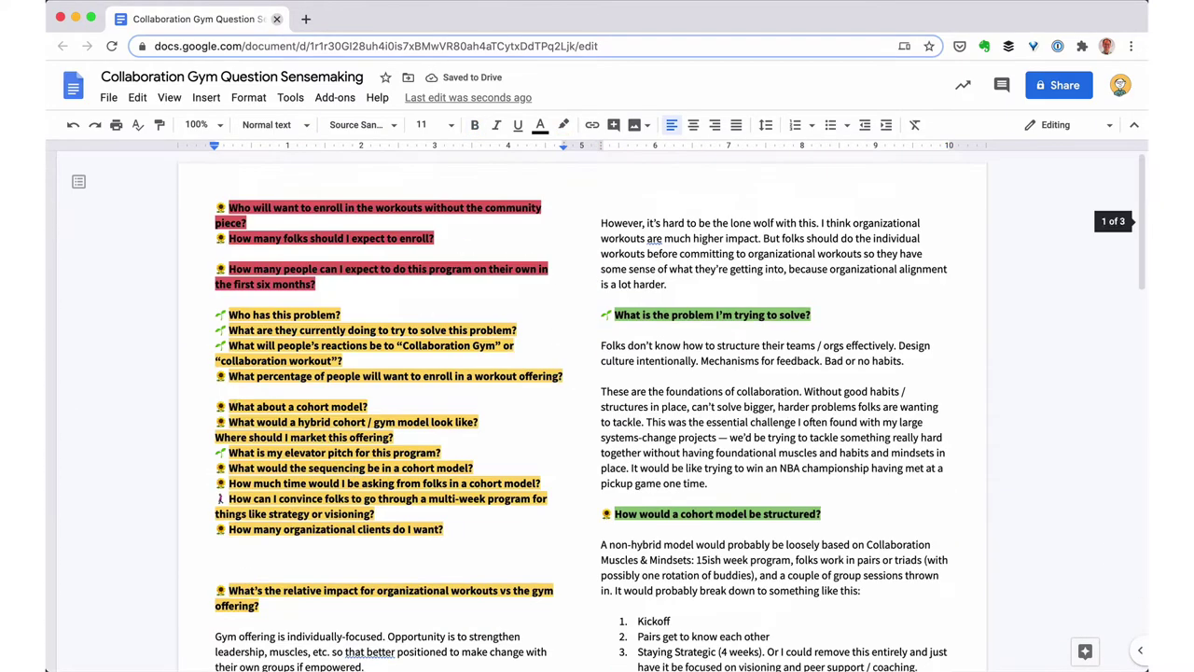
{"action": "left_click", "coordinate": [322, 300]}
{"action": "key", "text": "Return"}
{"action": "type", "text": "My Market"}
{"action": "key", "text": "super+alt+1"}
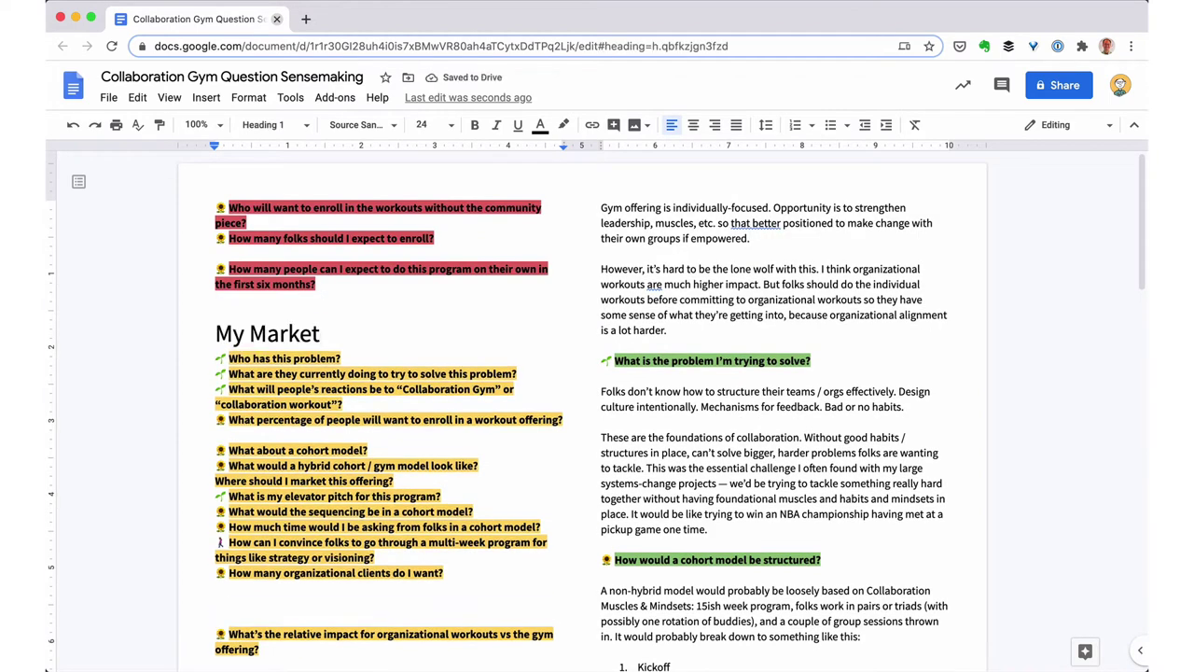
Add a Heading 1 reading "Program Design" above "What about a cohort model?", with extra space before it.
{"action": "left_click", "coordinate": [216, 433]}
{"action": "key", "text": "Return"}
{"action": "key", "text": "Return"}
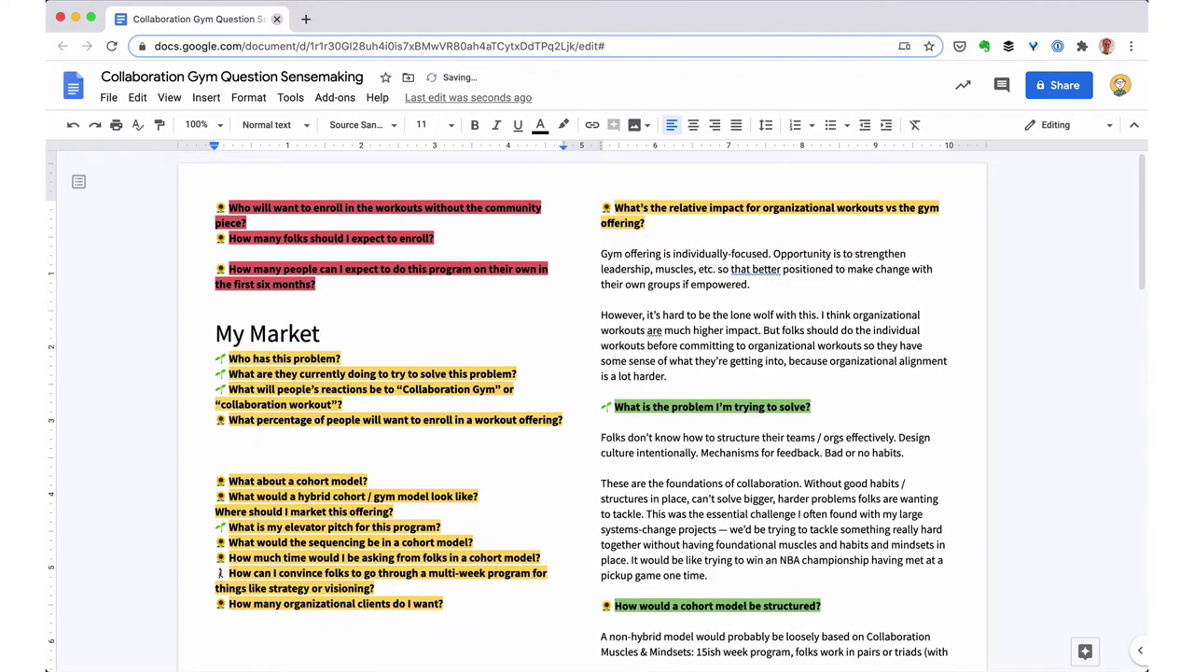
{"action": "key", "text": "super+alt+1"}
{"action": "type", "text": "Program Design"}
{"action": "key", "text": "Down"}
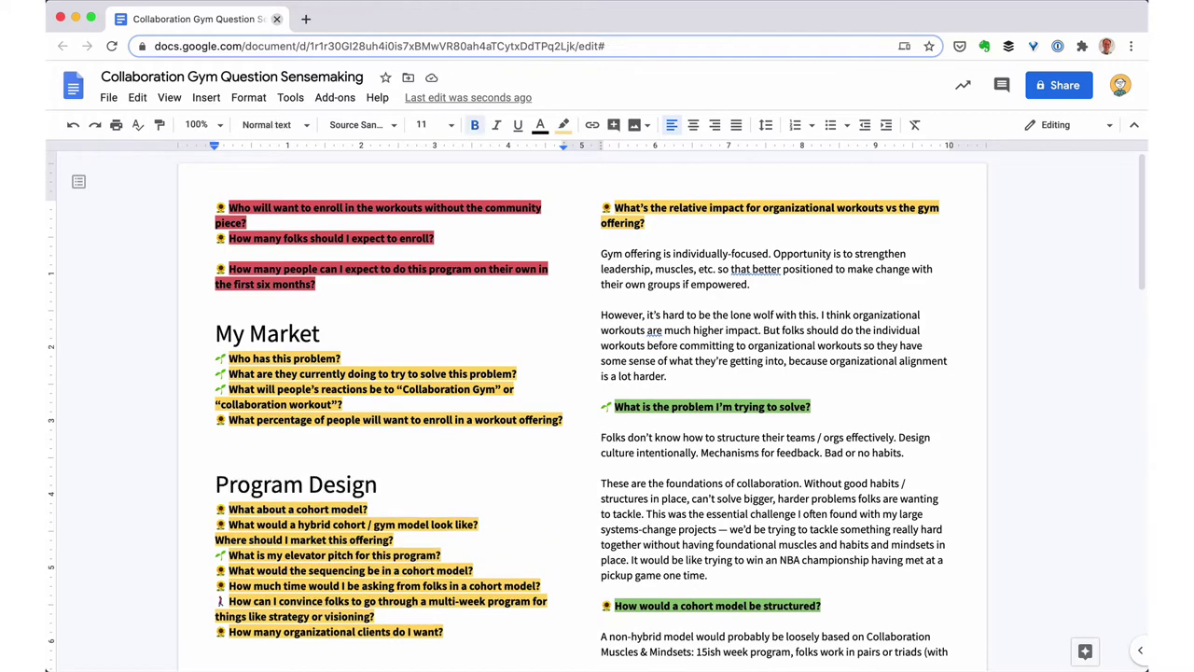
Place the walking figure before the where-to-market question and add a Heading 1 reading "Marketing" after the Program Design questions.
{"action": "left_click", "coordinate": [215, 539]}
{"action": "key", "text": "super+v"}
{"action": "left_click", "coordinate": [215, 647]}
{"action": "key", "text": "Return"}
{"action": "key", "text": "Return"}
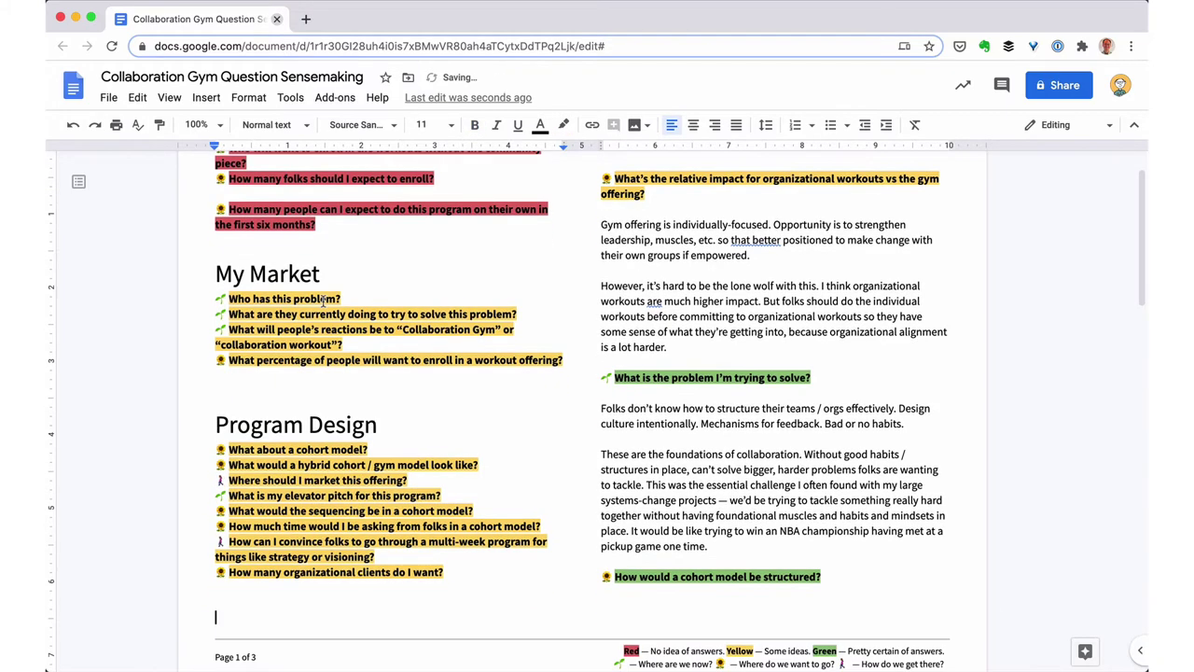
{"action": "key", "text": "Down"}
{"action": "key", "text": "super+alt+1"}
{"action": "type", "text": "Marketing"}
Move the where-to-market and elevator-pitch questions from Program Design to directly under the Marketing heading.
{"action": "left_click", "coordinate": [215, 539]}
{"action": "key", "text": "shift+Down"}
{"action": "key", "text": "shift+Down"}
{"action": "key", "text": "super+x"}
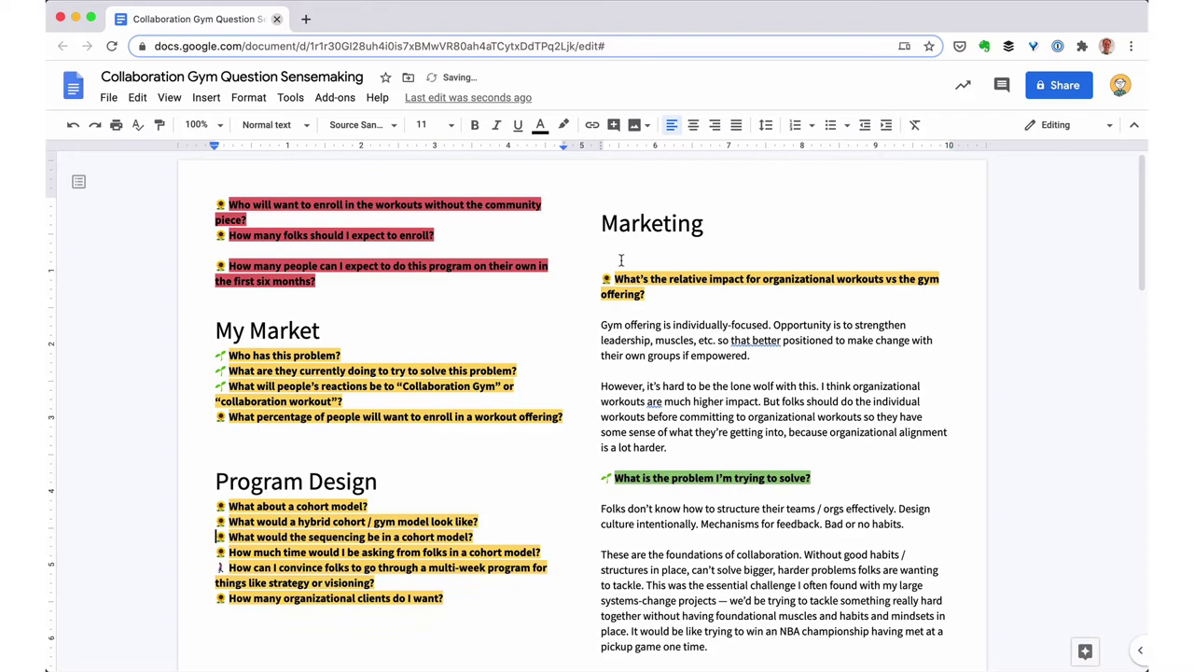
{"action": "left_click", "coordinate": [622, 259]}
{"action": "key", "text": "super+v"}
Move the three red enrollment questions from the document's start to below the workout-percentage question under My Market.
{"action": "scroll", "coordinate": [619, 249], "scroll_direction": "up", "scroll_amount": 1}
{"action": "left_click", "coordinate": [485, 322]}
{"action": "key", "text": "super+Up"}
{"action": "key", "text": "Return"}
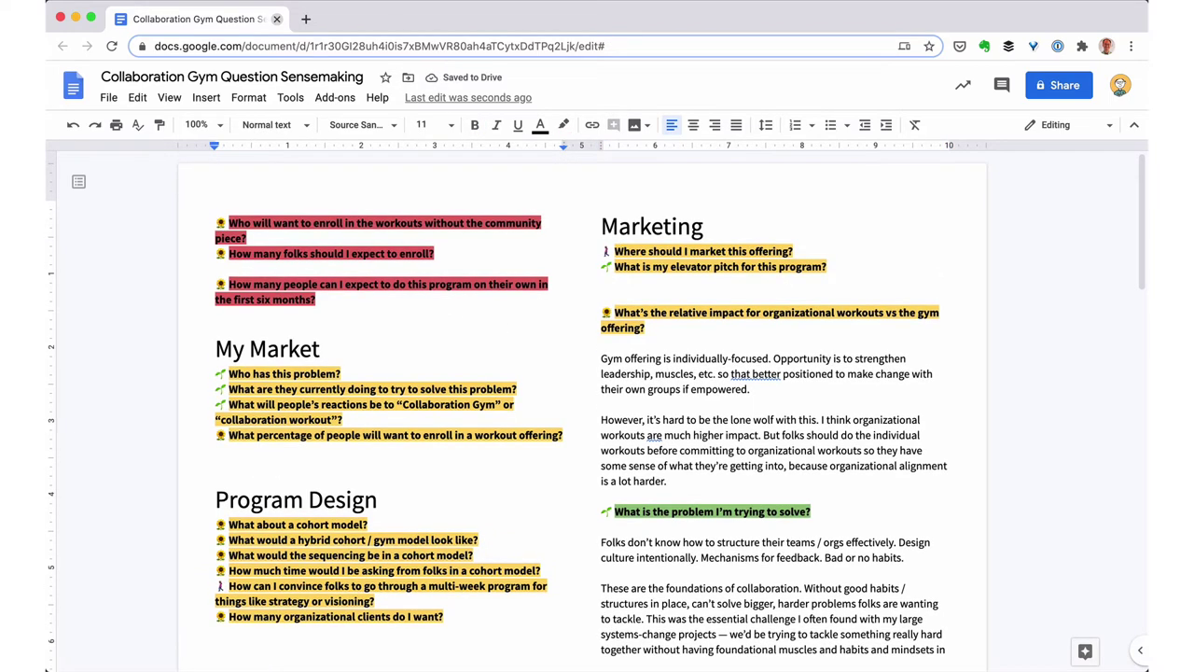
{"action": "key", "text": "shift+Down"}
{"action": "key", "text": "shift+Down"}
{"action": "key", "text": "shift+Down"}
{"action": "key", "text": "shift+Down"}
{"action": "key", "text": "shift+Down"}
{"action": "key", "text": "shift+Down"}
{"action": "key", "text": "shift+Down"}
{"action": "key", "text": "super+x"}
{"action": "left_click", "coordinate": [216, 343]}
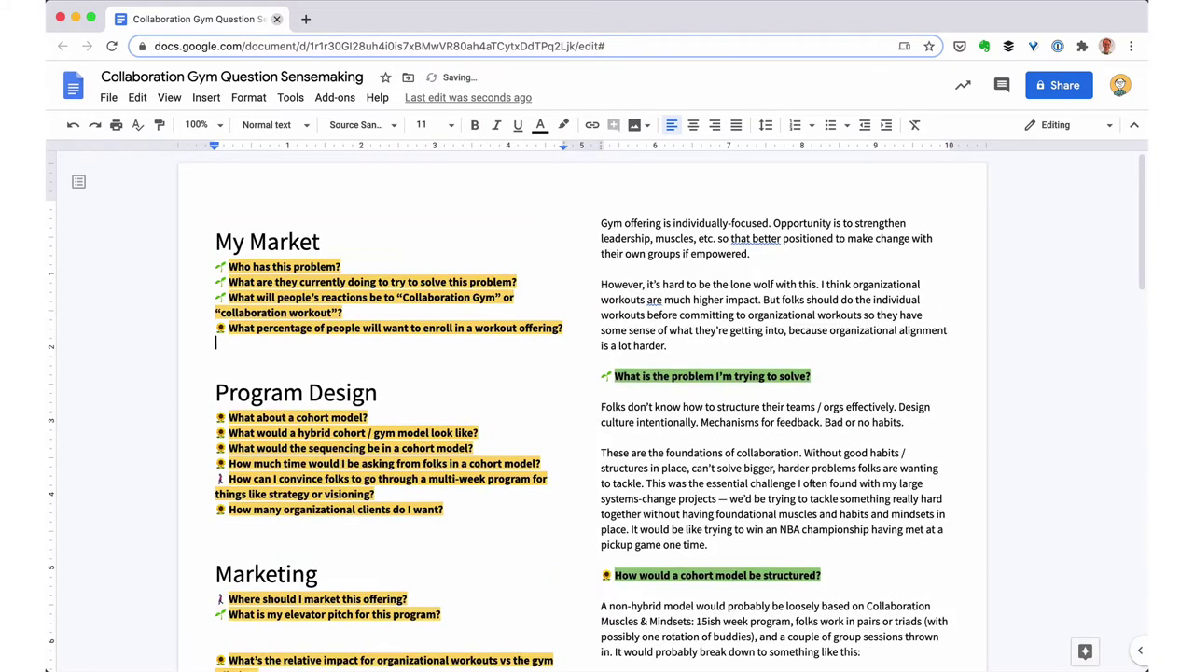
{"action": "key", "text": "Down"}
{"action": "key", "text": "super+v"}
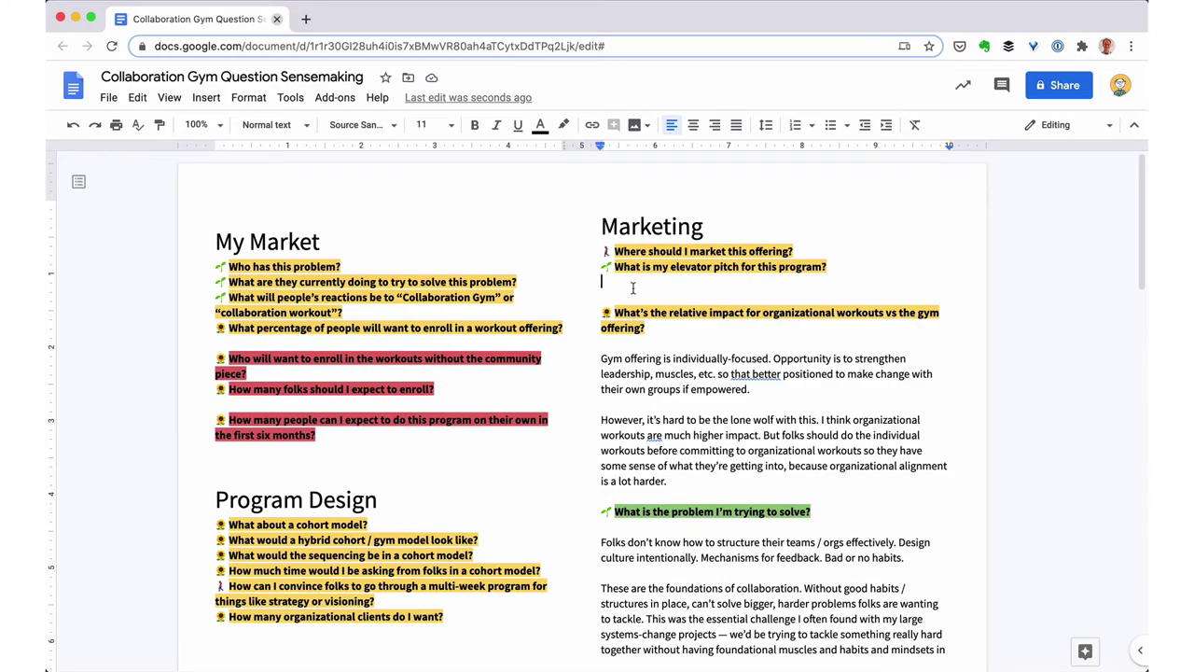
Add a Heading 1 reading "Impact" above the question on the relative impact of organizational workouts.
{"action": "key", "text": "Return"}
{"action": "key", "text": "Down"}
{"action": "key", "text": "super+alt+1"}
{"action": "type", "text": "Impact"}
Move "What is the problem I'm trying to solve?" with its full answer to directly under the My Market heading.
{"action": "scroll", "coordinate": [656, 413], "scroll_direction": "down", "scroll_amount": 1}
{"action": "left_click", "coordinate": [601, 517]}
{"action": "key", "text": "shift+Down"}
{"action": "key", "text": "shift+Down"}
{"action": "key", "text": "shift+Down"}
{"action": "key", "text": "shift+Down"}
{"action": "key", "text": "shift+Down"}
{"action": "key", "text": "shift+Down"}
{"action": "key", "text": "shift+Down"}
{"action": "key", "text": "shift+Down"}
{"action": "key", "text": "shift+Down"}
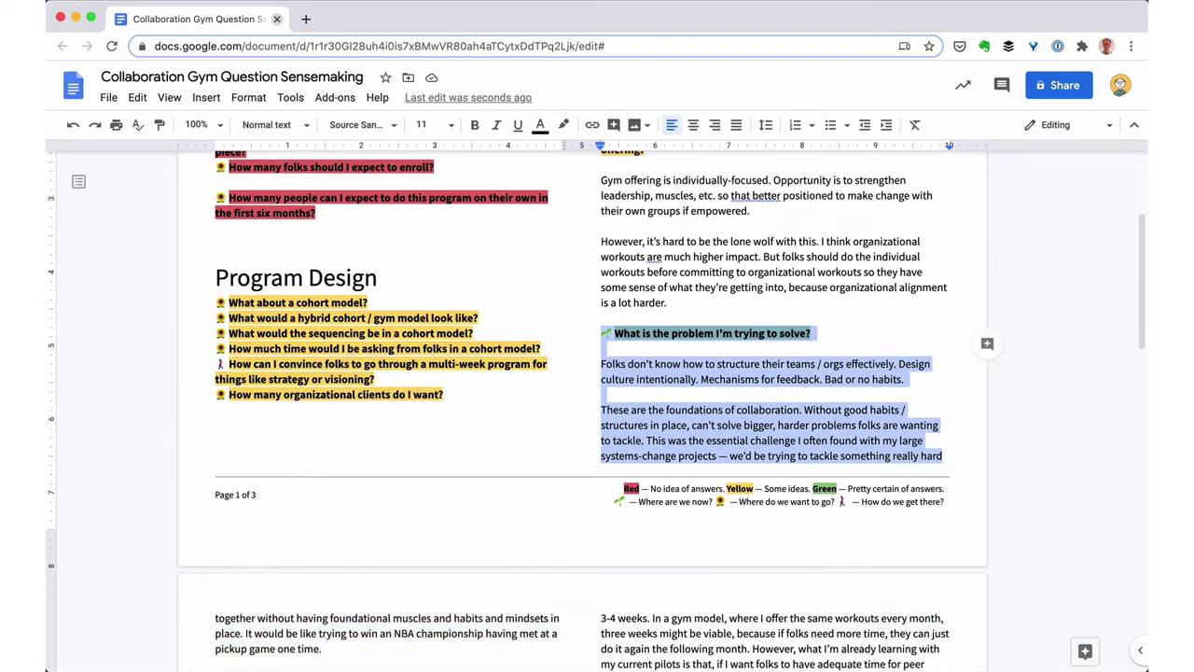
{"action": "key", "text": "shift+Down"}
{"action": "key", "text": "shift+Down"}
{"action": "key", "text": "shift+Down"}
{"action": "key", "text": "shift+Down"}
{"action": "key", "text": "super+x"}
{"action": "scroll", "coordinate": [438, 175], "scroll_direction": "up", "scroll_amount": 3}
{"action": "left_click", "coordinate": [438, 203]}
{"action": "key", "text": "Return"}
{"action": "key", "text": "super+v"}
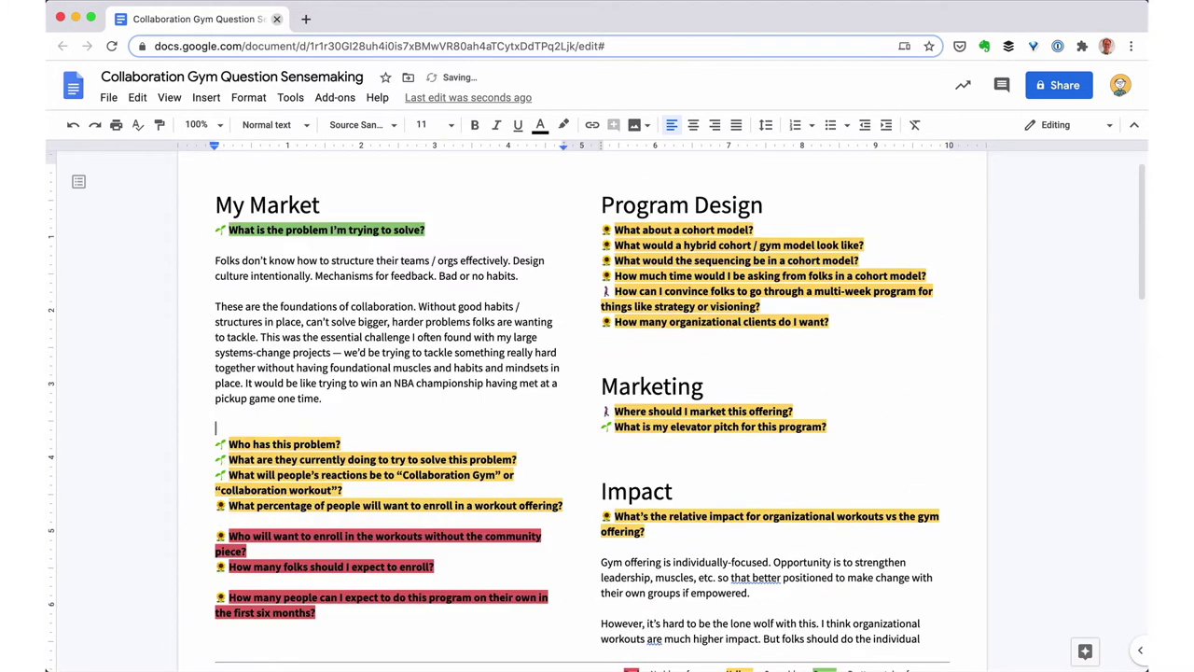
Move the block from "How would a cohort model be structured?" through "How much should I charge for it?" to the end of Program Design.
{"action": "scroll", "coordinate": [438, 203], "scroll_direction": "down", "scroll_amount": 5}
{"action": "scroll", "coordinate": [437, 204], "scroll_direction": "up", "scroll_amount": 2}
{"action": "scroll", "coordinate": [320, 507], "scroll_direction": "down", "scroll_amount": 1}
{"action": "left_click", "coordinate": [216, 548]}
{"action": "key", "text": "shift+Down"}
{"action": "key", "text": "shift+Down"}
{"action": "key", "text": "shift+Down"}
{"action": "key", "text": "shift+Down"}
{"action": "key", "text": "shift+Down"}
{"action": "key", "text": "shift+Down"}
{"action": "key", "text": "shift+Down"}
{"action": "key", "text": "shift+Down"}
{"action": "key", "text": "shift+Down"}
{"action": "key", "text": "shift+Down"}
{"action": "key", "text": "shift+Down"}
{"action": "key", "text": "shift+Down"}
{"action": "key", "text": "shift+Down"}
{"action": "key", "text": "shift+Down"}
{"action": "key", "text": "shift+Down"}
{"action": "key", "text": "shift+Down"}
{"action": "key", "text": "shift+Down"}
{"action": "key", "text": "shift+Down"}
{"action": "key", "text": "shift+Down"}
{"action": "key", "text": "shift+Down"}
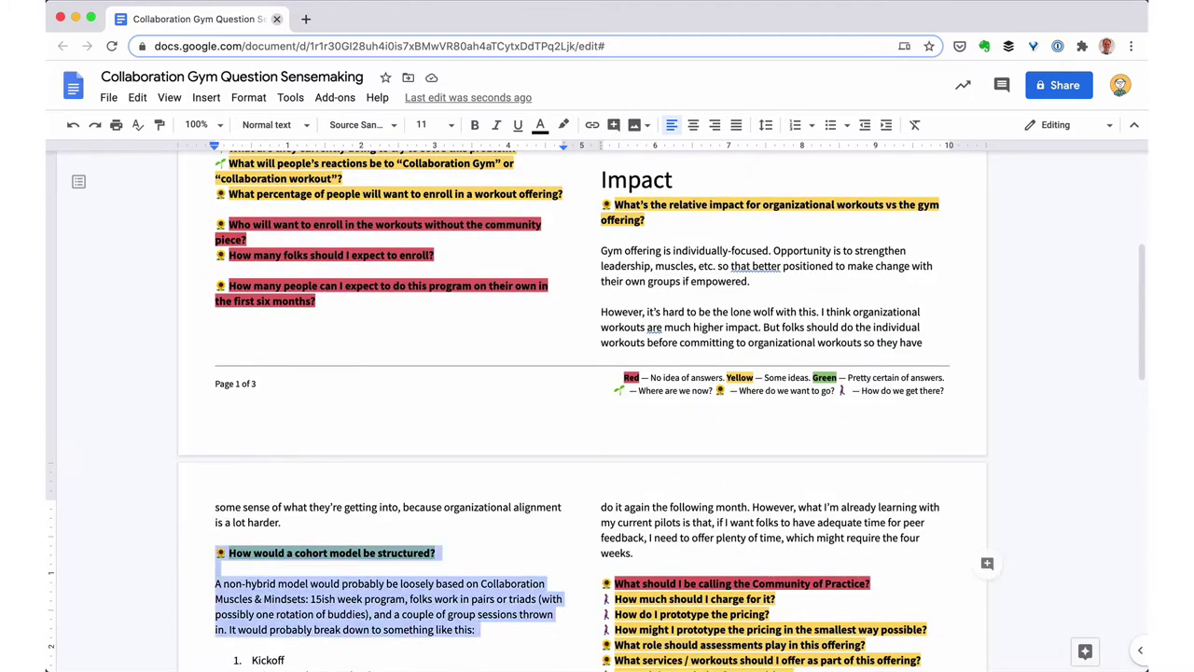
{"action": "left_click_drag", "start_coordinate": [481, 635], "coordinate": [664, 440]}
{"action": "key", "text": "shift+Up"}
{"action": "key", "text": "shift+Up"}
{"action": "key", "text": "shift+Up"}
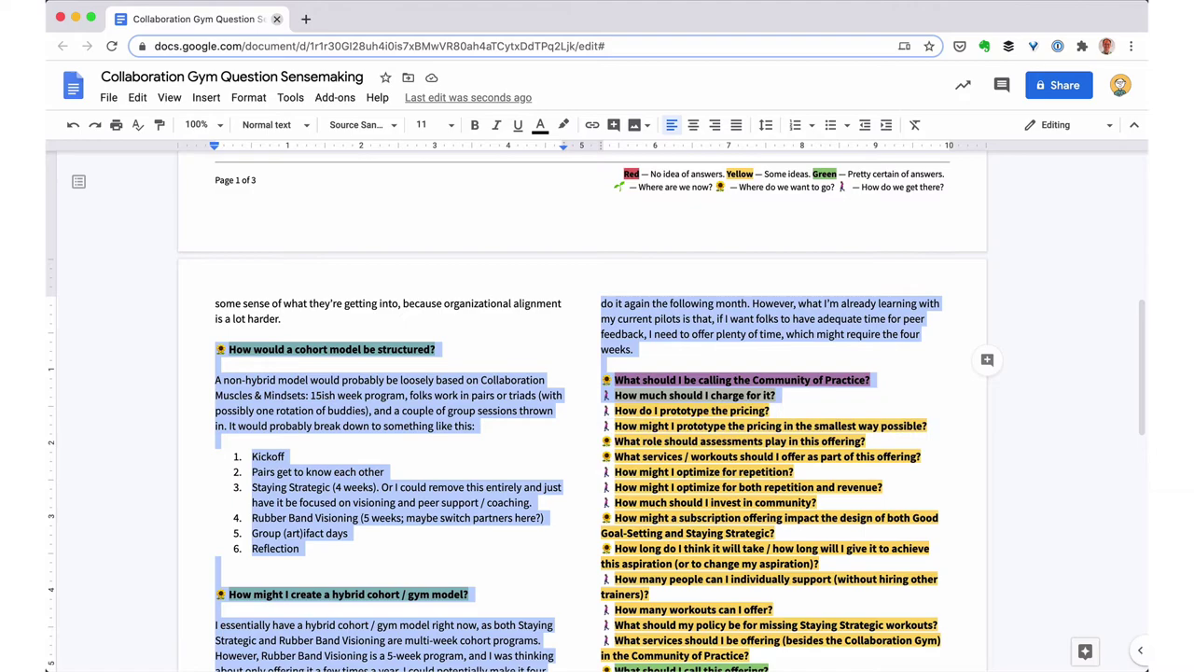
{"action": "key", "text": "super+x"}
{"action": "scroll", "coordinate": [612, 368], "scroll_direction": "up", "scroll_amount": 6}
{"action": "left_click", "coordinate": [612, 368]}
{"action": "key", "text": "super+v"}
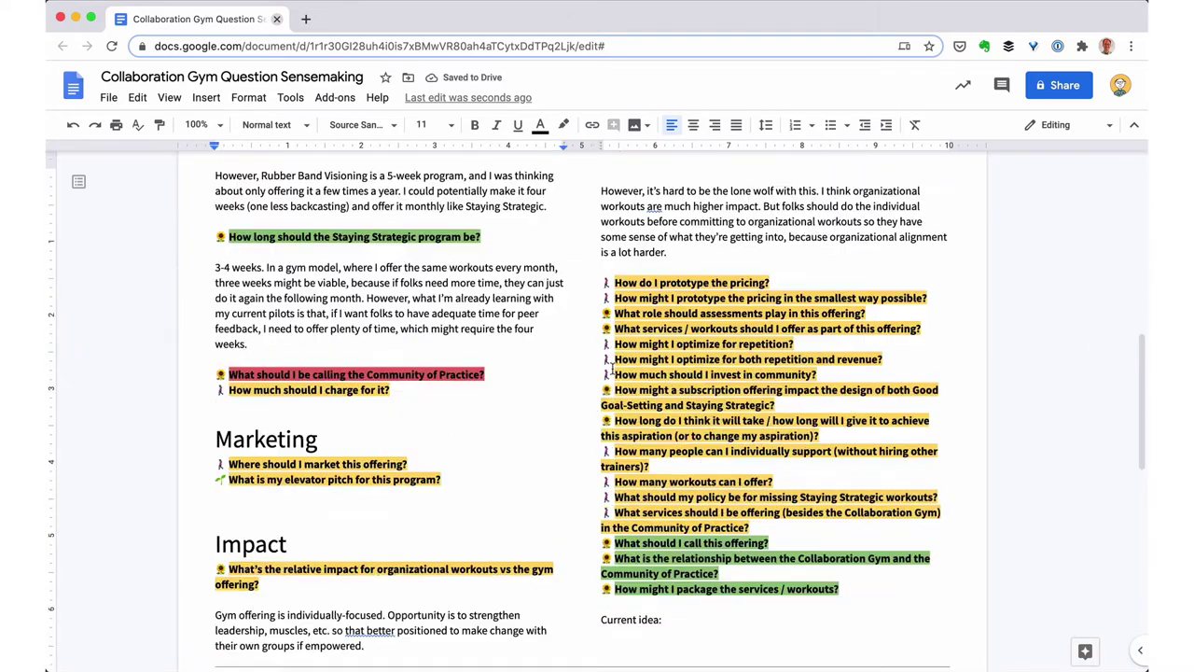
Add a Heading 1 reading "Prototyping" above the question "How do I prototype the pricing?".
{"action": "scroll", "coordinate": [613, 368], "scroll_direction": "down", "scroll_amount": 1}
{"action": "scroll", "coordinate": [613, 369], "scroll_direction": "up", "scroll_amount": 1}
{"action": "left_click", "coordinate": [640, 272]}
{"action": "key", "text": "Return"}
{"action": "key", "text": "super+alt+1"}
{"action": "type", "text": "Prototyping"}
Move the six questions from the assessments role through the subscription offering from Prototyping to the end of Program Design.
{"action": "left_click", "coordinate": [642, 365]}
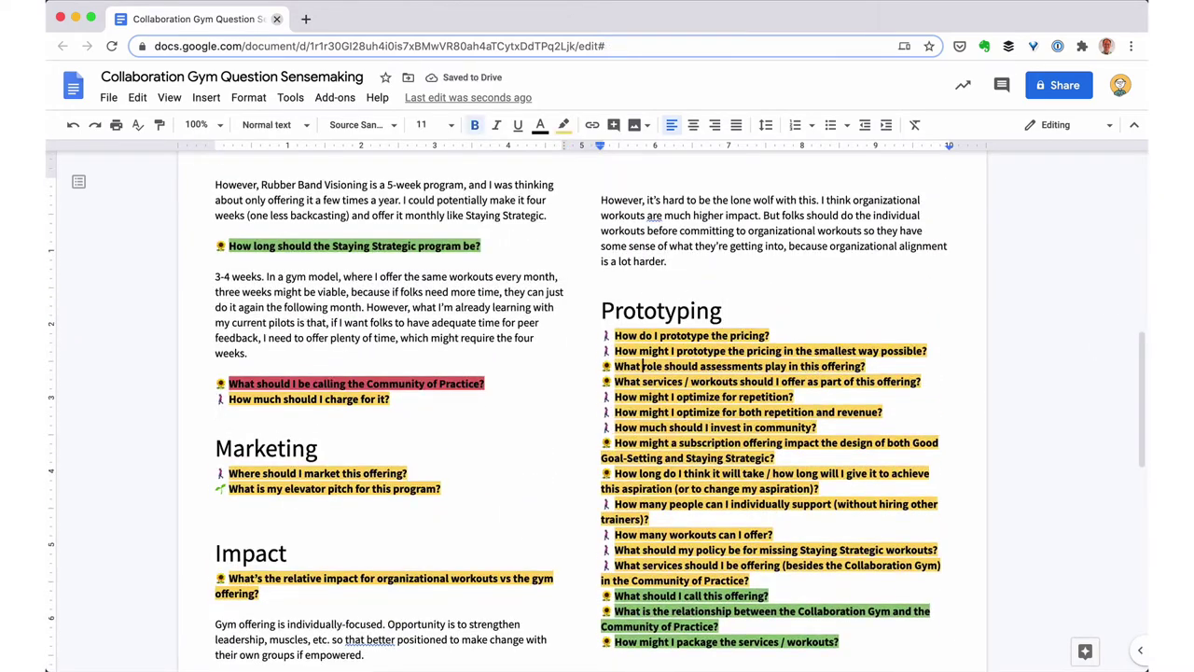
{"action": "key", "text": "super+Left"}
{"action": "key", "text": "shift+Down"}
{"action": "key", "text": "shift+Down"}
{"action": "key", "text": "shift+Down"}
{"action": "key", "text": "shift+Down"}
{"action": "key", "text": "shift+Down"}
{"action": "key", "text": "shift+Down"}
{"action": "key", "text": "shift+Down"}
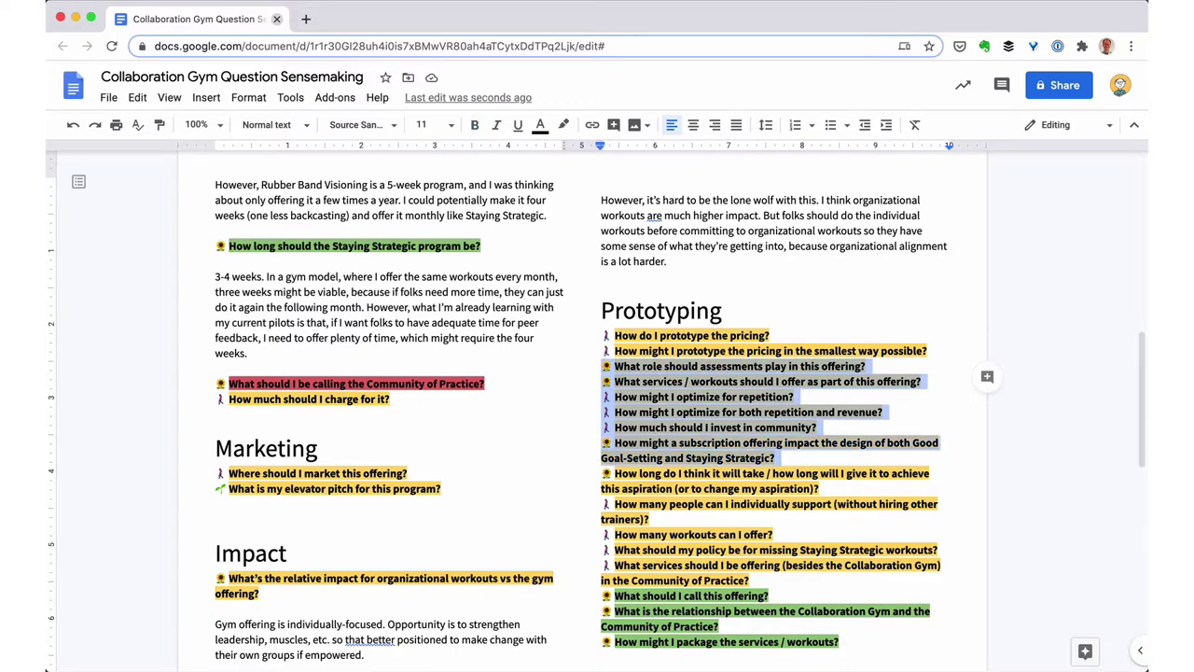
{"action": "key", "text": "super+x"}
{"action": "scroll", "coordinate": [709, 394], "scroll_direction": "up", "scroll_amount": 4}
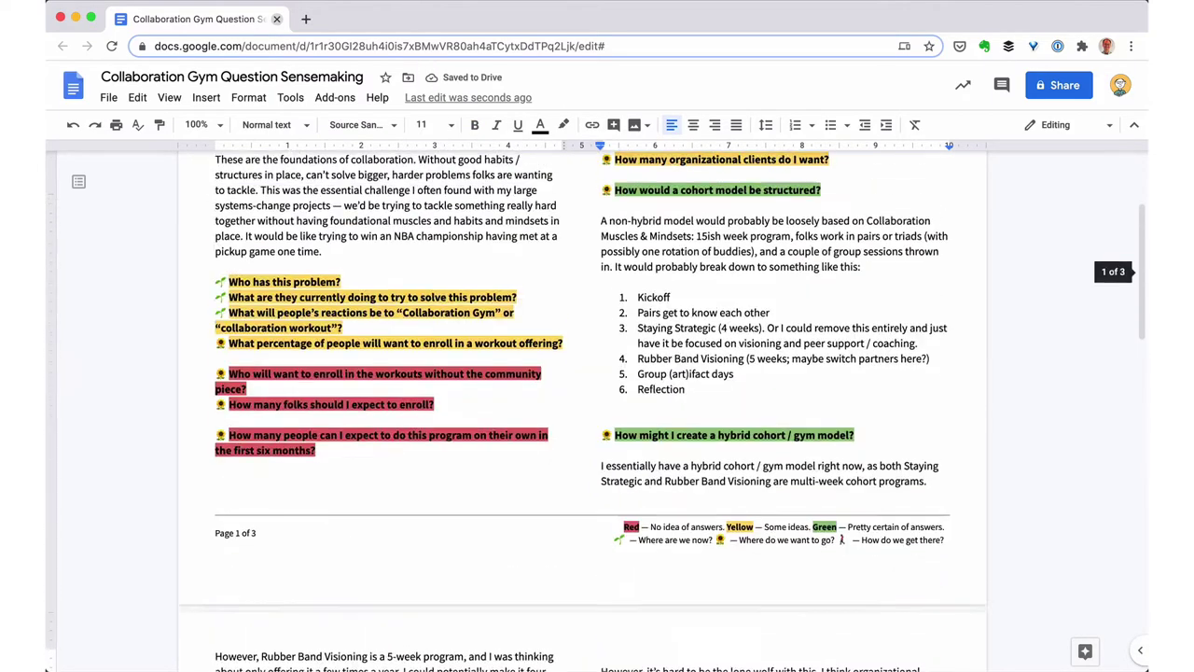
{"action": "scroll", "coordinate": [709, 395], "scroll_direction": "down", "scroll_amount": 4}
{"action": "left_click", "coordinate": [448, 550]}
{"action": "key", "text": "Up"}
{"action": "key", "text": "super+v"}
{"action": "scroll", "coordinate": [709, 395], "scroll_direction": "down", "scroll_amount": 3}
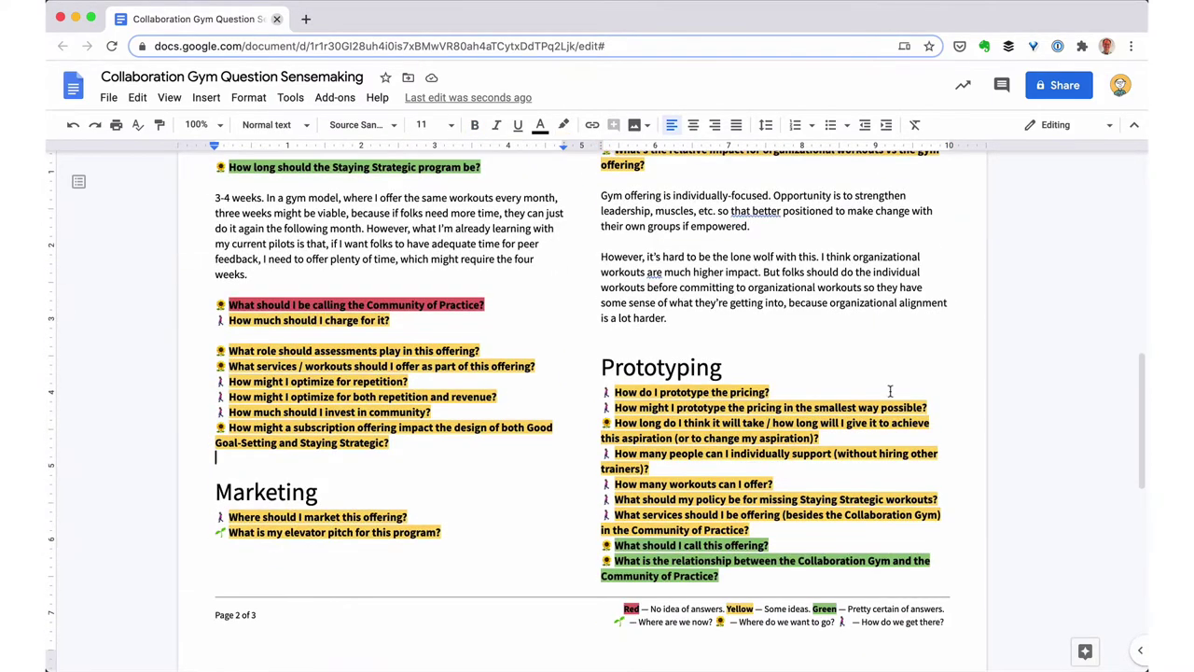
Move "How long do I think it will take" from Prototyping to above the overall-revenue question, consulting the Question Dumping document along the way.
{"action": "left_click", "coordinate": [929, 407]}
{"action": "key", "text": "Right"}
{"action": "key", "text": "shift+Down"}
{"action": "key", "text": "shift+Down"}
{"action": "key", "text": "ctrl+x"}
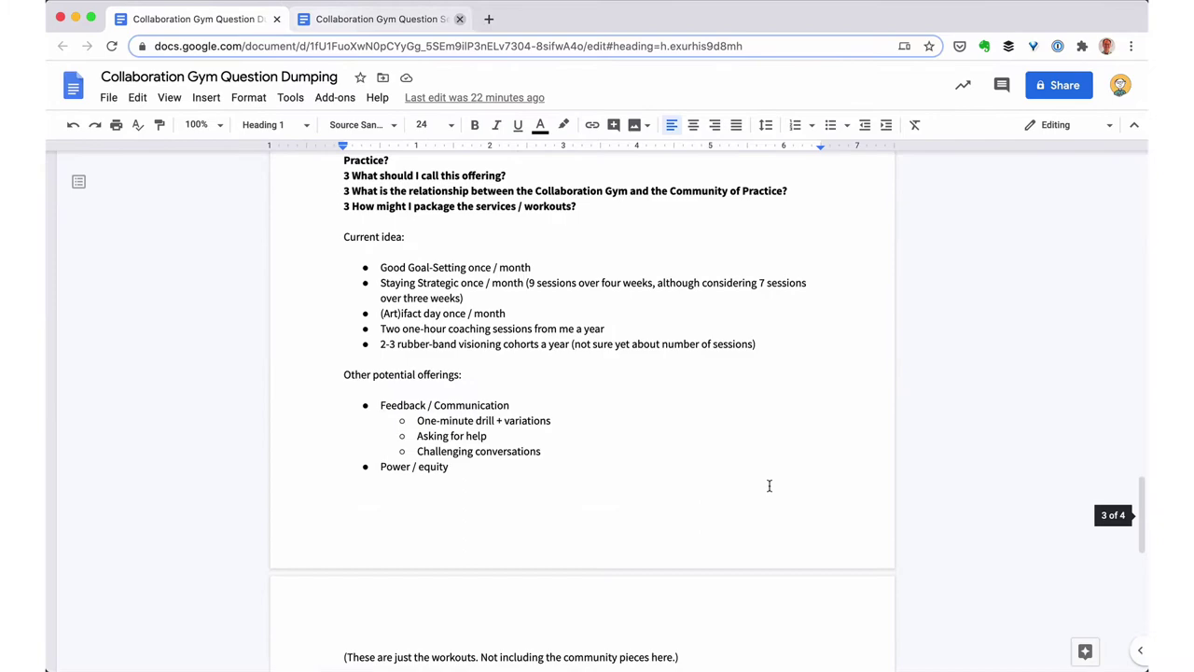
{"action": "scroll", "coordinate": [769, 486], "scroll_direction": "up", "scroll_amount": 3}
{"action": "scroll", "coordinate": [559, 416], "scroll_direction": "down", "scroll_amount": 3}
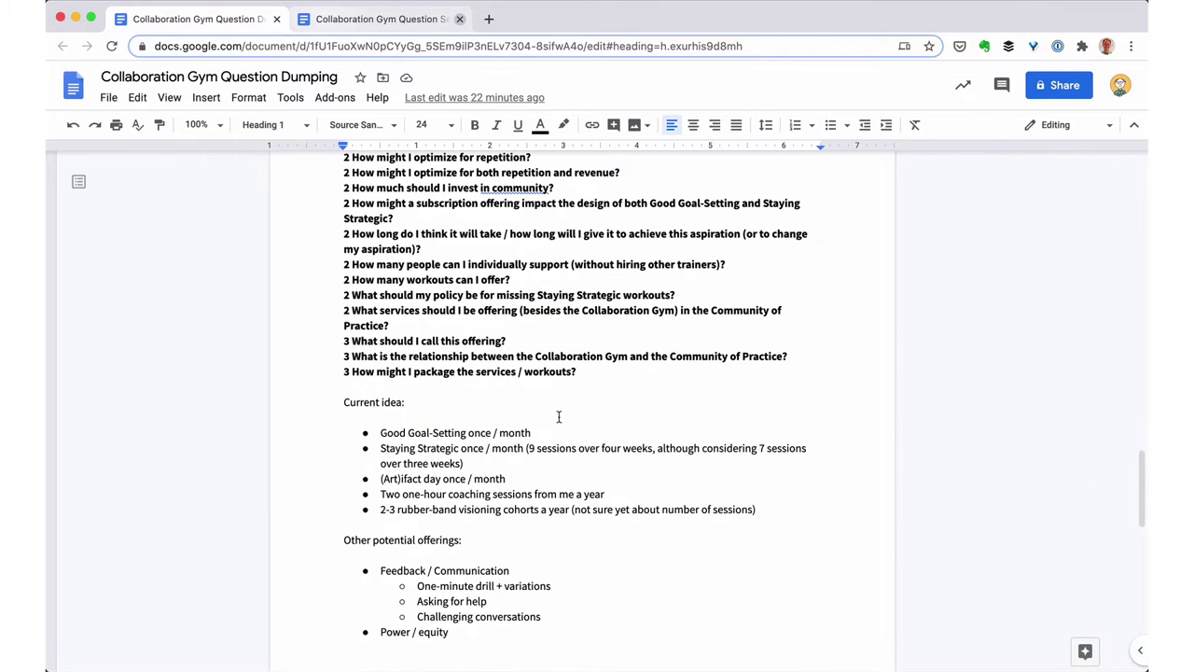
{"action": "key", "text": "super+w"}
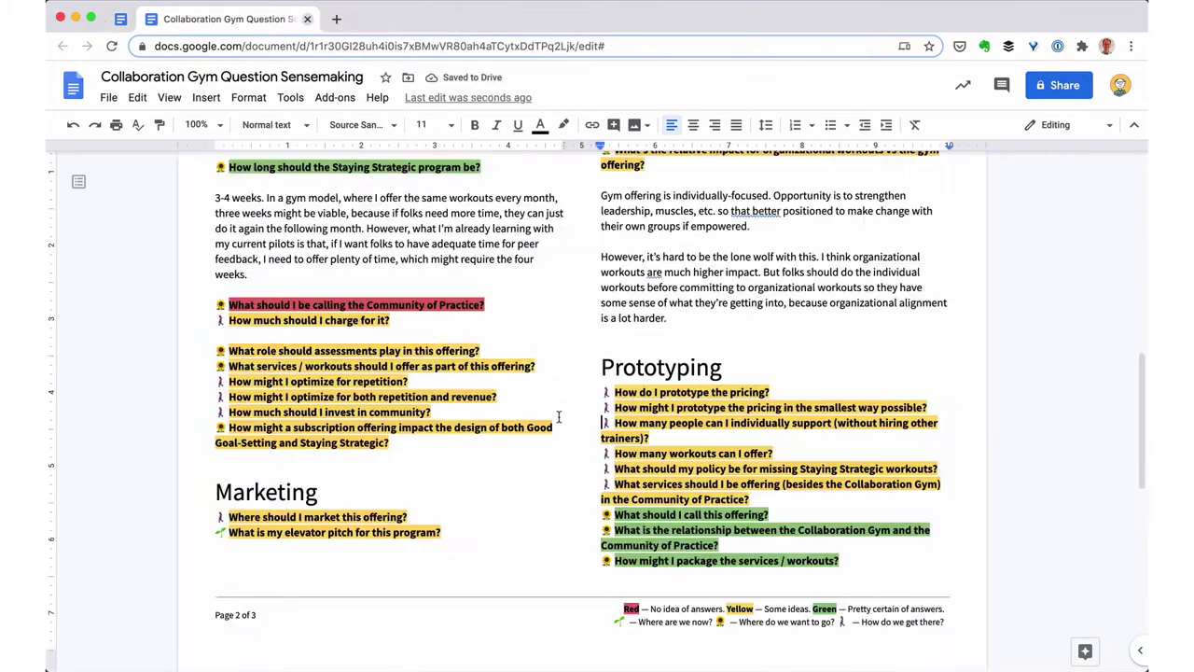
{"action": "scroll", "coordinate": [559, 416], "scroll_direction": "down", "scroll_amount": 5}
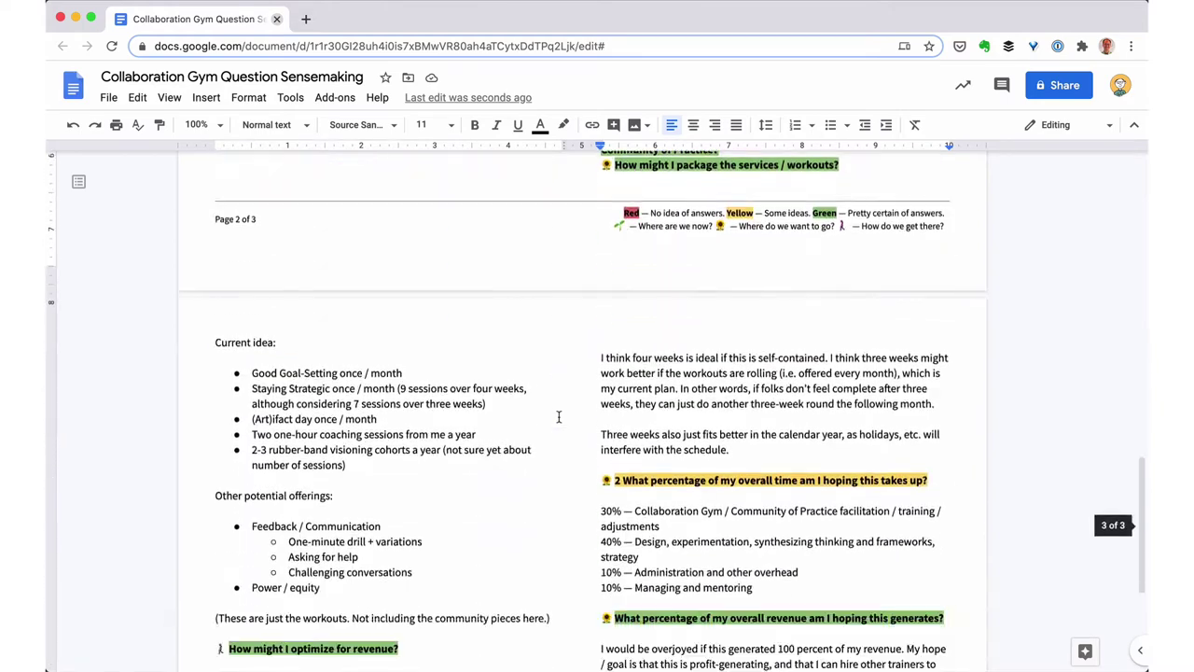
{"action": "left_click", "coordinate": [603, 507]}
{"action": "key", "text": "super+v"}
Add a Heading 1 reading "Resources" above the question on how many people can be individually supported.
{"action": "scroll", "coordinate": [559, 416], "scroll_direction": "up", "scroll_amount": 7}
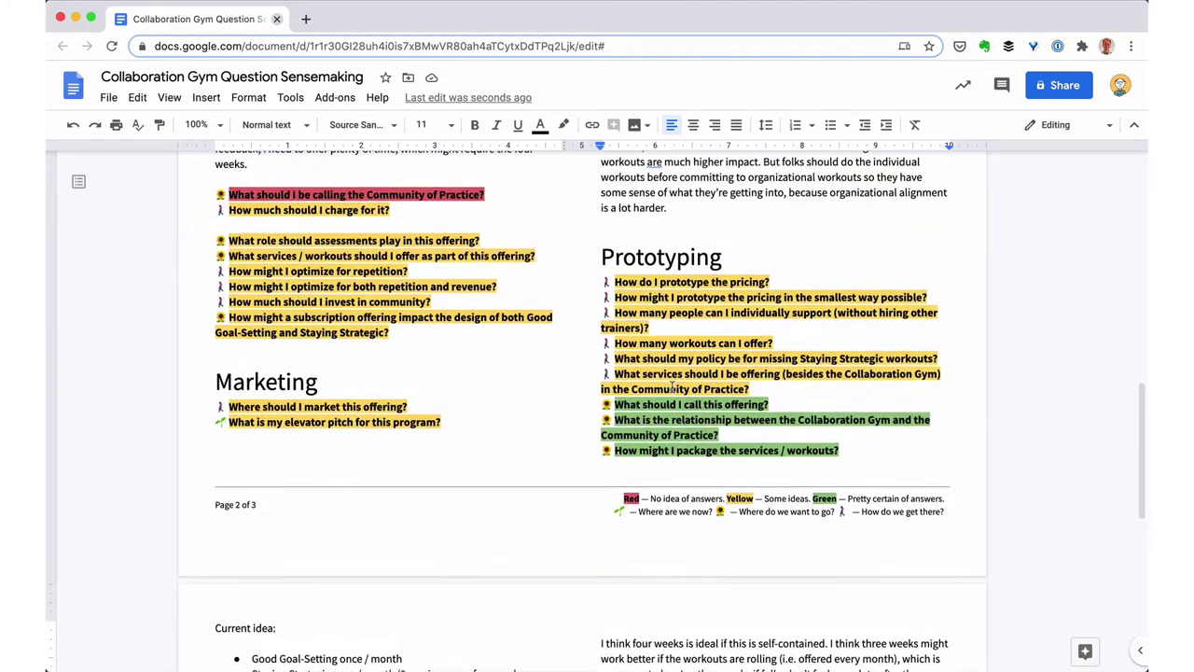
{"action": "left_click", "coordinate": [926, 297]}
{"action": "key", "text": "Return"}
{"action": "key", "text": "Return"}
{"action": "key", "text": "super+alt+1"}
{"action": "type", "text": "Resources"}
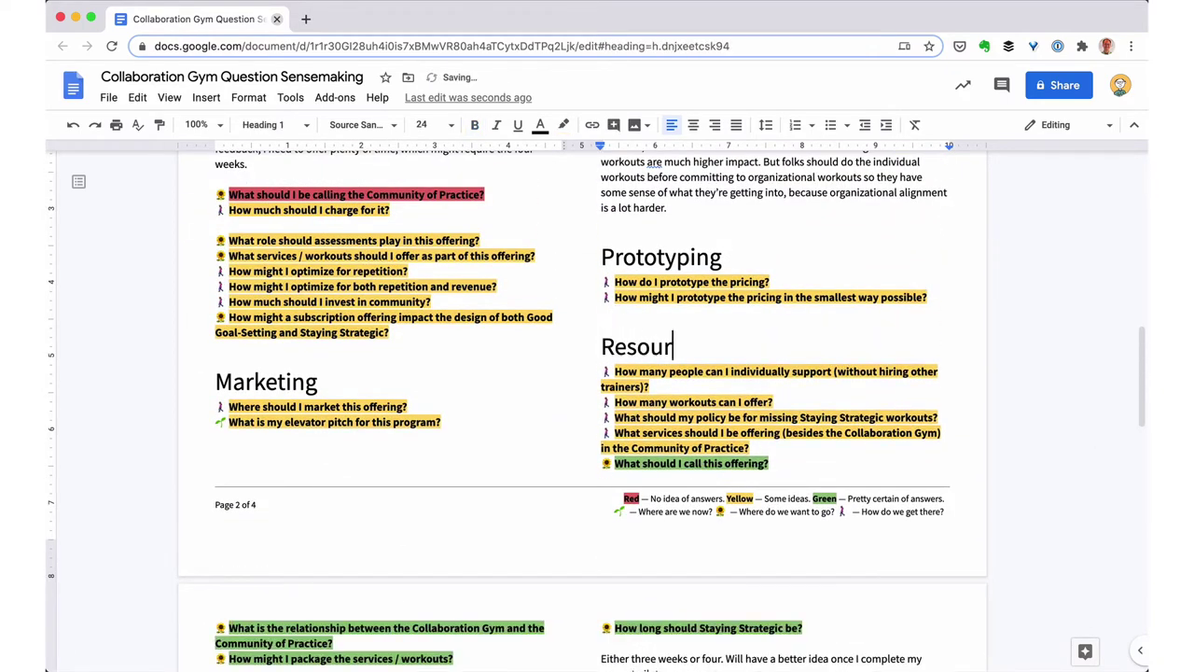
Move everything from the missed-workouts policy question through the answer to "How long should Staying Strategic be?" to the end of Program Design.
{"action": "left_click", "coordinate": [769, 402]}
{"action": "key", "text": "Return"}
{"action": "key", "text": "Down"}
{"action": "key", "text": "shift+Down"}
{"action": "key", "text": "shift+Down"}
{"action": "key", "text": "shift+Down"}
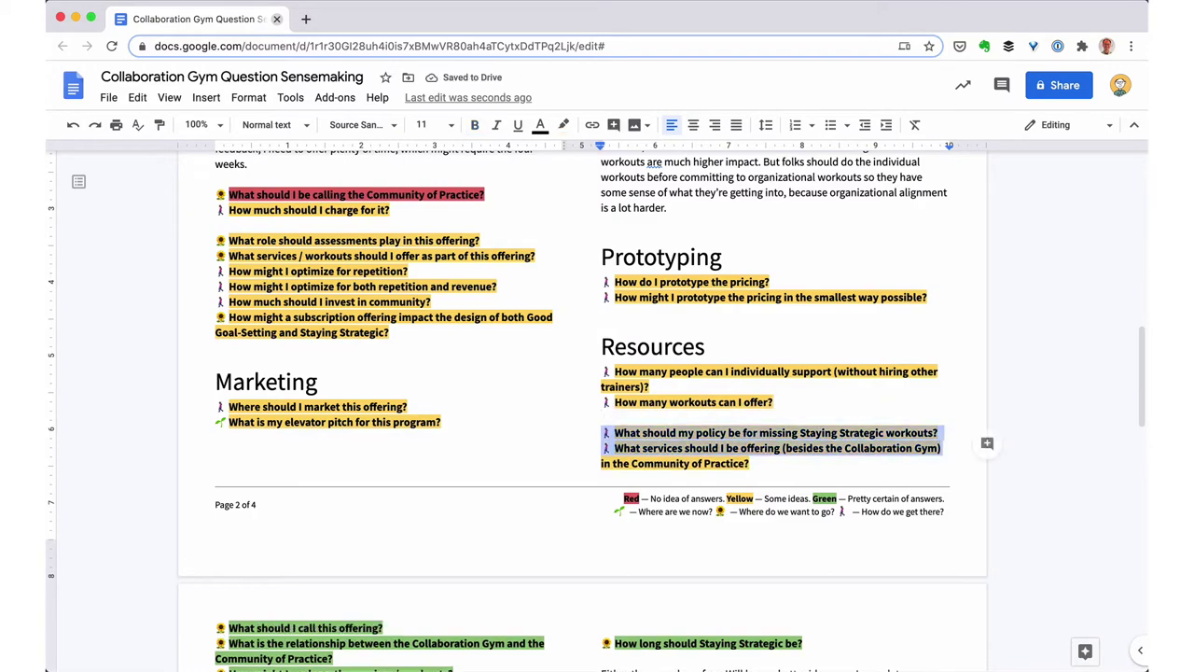
{"action": "scroll", "coordinate": [582, 408], "scroll_direction": "down", "scroll_amount": 3}
{"action": "key", "text": "shift+Down"}
{"action": "key", "text": "shift+Down"}
{"action": "key", "text": "shift+Down"}
{"action": "key", "text": "shift+Down"}
{"action": "key", "text": "shift+Down"}
{"action": "key", "text": "shift+Down"}
{"action": "key", "text": "shift+Down"}
{"action": "key", "text": "shift+Down"}
{"action": "key", "text": "shift+Down"}
{"action": "key", "text": "shift+Down"}
{"action": "key", "text": "shift+Down"}
{"action": "key", "text": "shift+Down"}
{"action": "key", "text": "shift+Down"}
{"action": "key", "text": "shift+Down"}
{"action": "key", "text": "shift+Down"}
{"action": "key", "text": "shift+Down"}
{"action": "key", "text": "shift+Down"}
{"action": "key", "text": "shift+Down"}
{"action": "key", "text": "shift+Down"}
{"action": "key", "text": "shift+Down"}
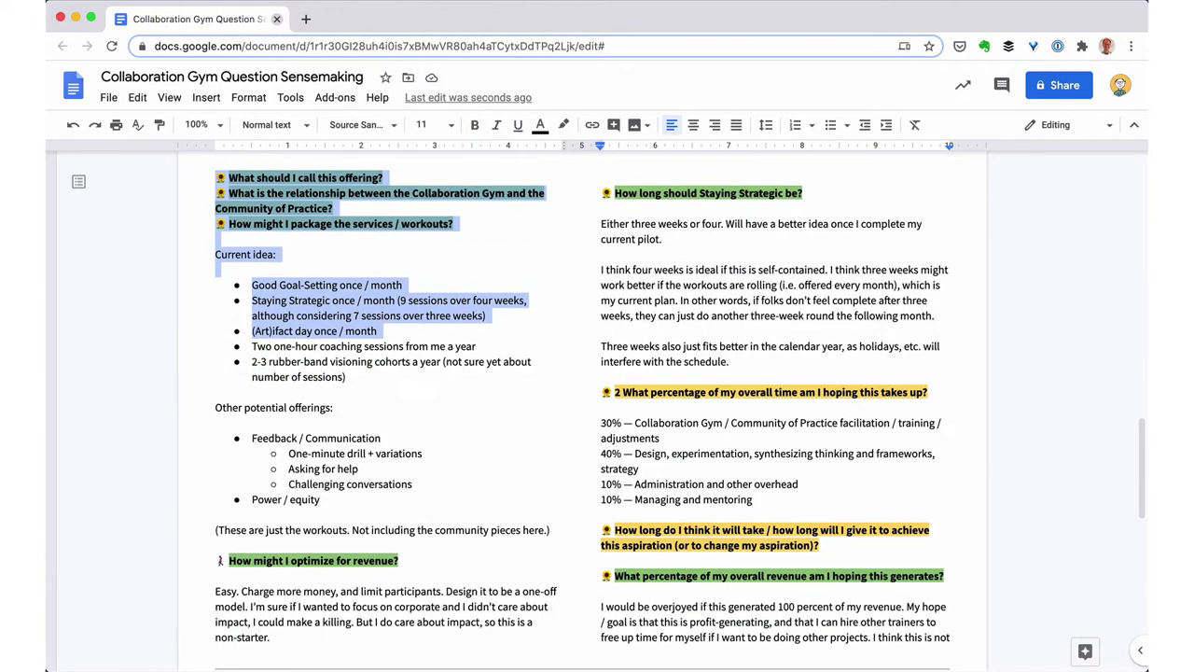
{"action": "left_click_drag", "start_coordinate": [662, 239], "coordinate": [731, 362]}
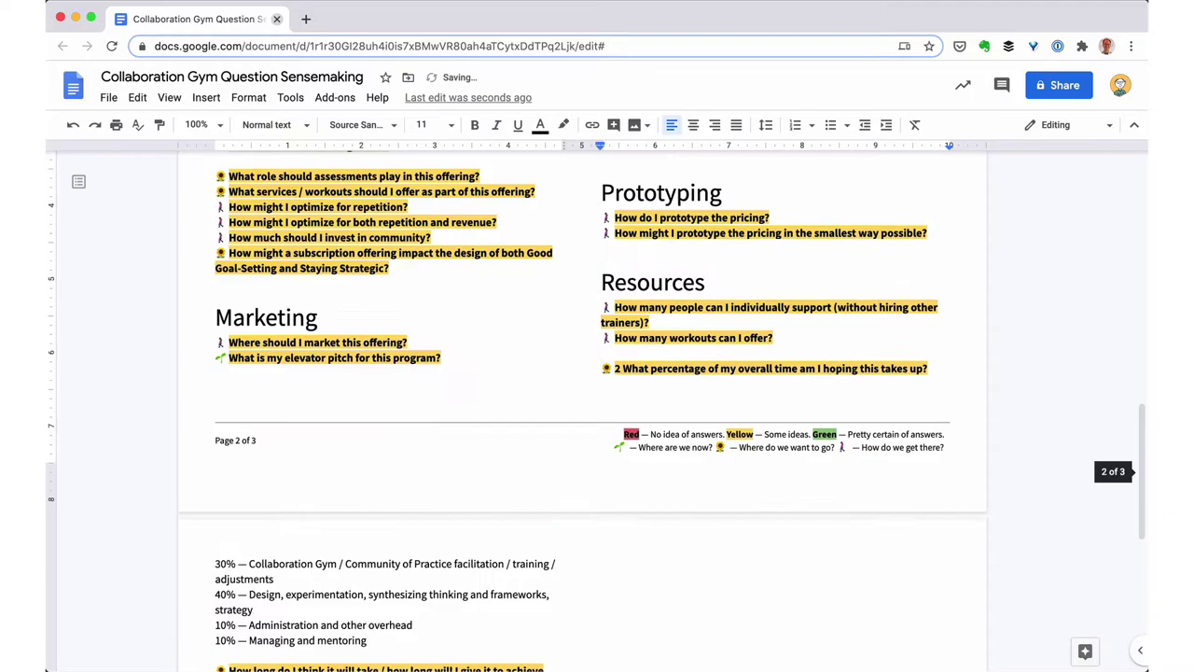
{"action": "scroll", "coordinate": [582, 401], "scroll_direction": "up", "scroll_amount": 9}
{"action": "scroll", "coordinate": [582, 401], "scroll_direction": "down", "scroll_amount": 7}
{"action": "left_click", "coordinate": [389, 478]}
{"action": "key", "text": "Return"}
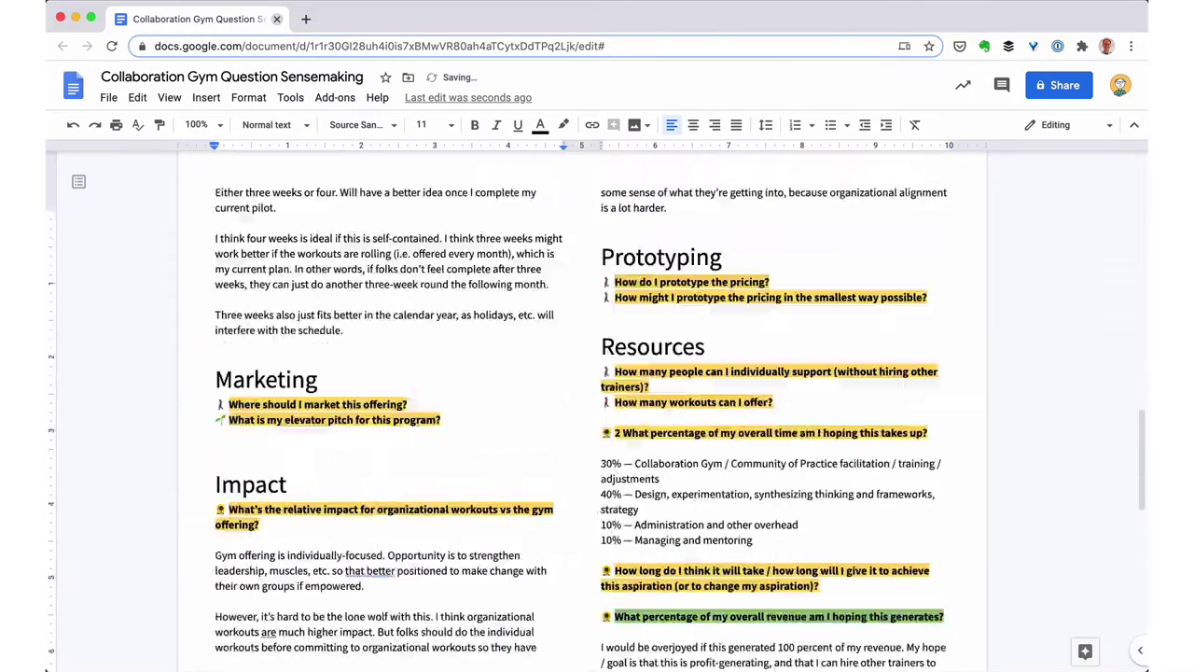
Move the question on convincing folks to go through a multi-week program from Program Design to the end of Marketing.
{"action": "scroll", "coordinate": [703, 424], "scroll_direction": "down", "scroll_amount": 3}
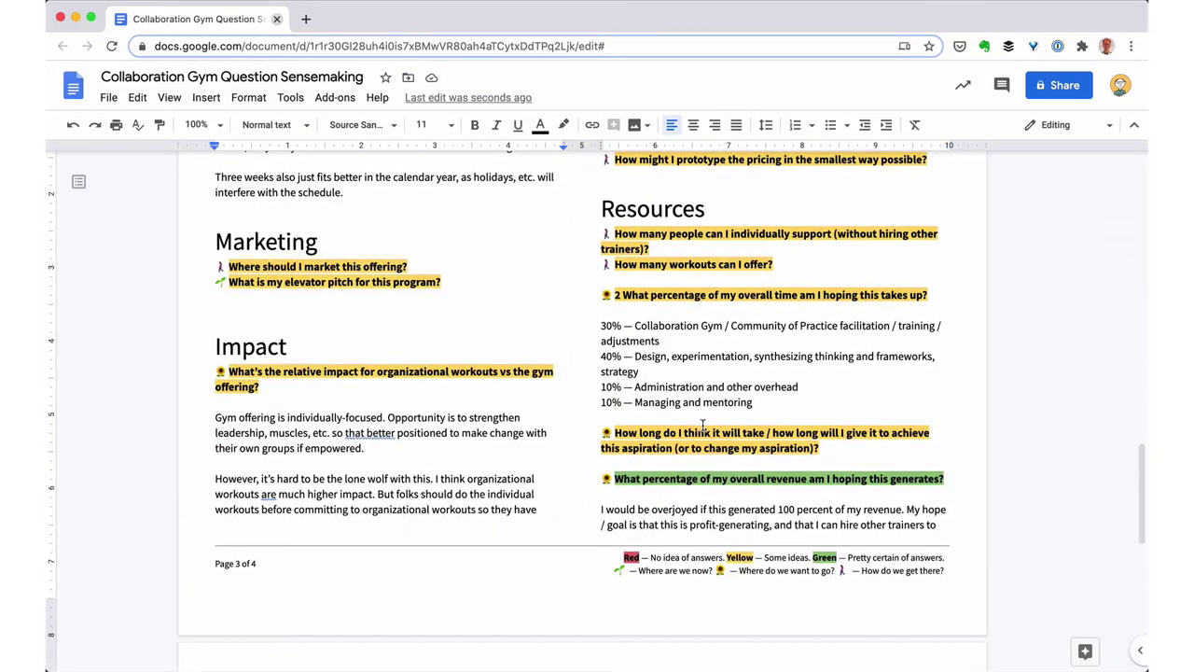
{"action": "scroll", "coordinate": [703, 425], "scroll_direction": "down", "scroll_amount": 6}
{"action": "scroll", "coordinate": [703, 425], "scroll_direction": "up", "scroll_amount": 20}
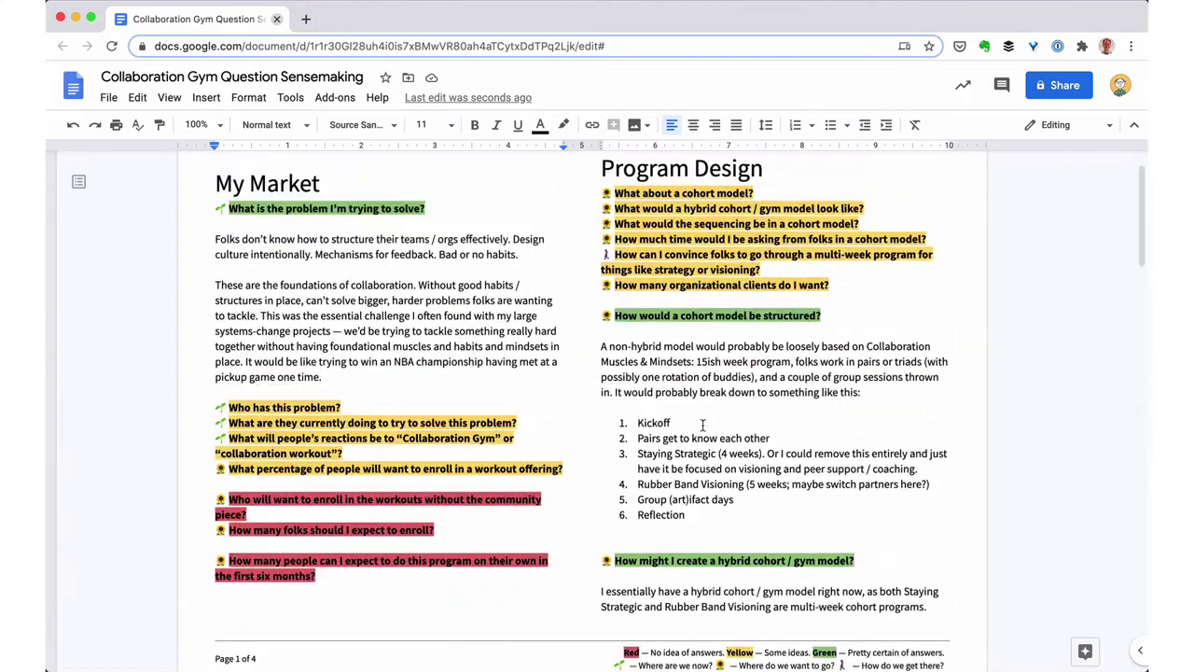
{"action": "left_click", "coordinate": [773, 271]}
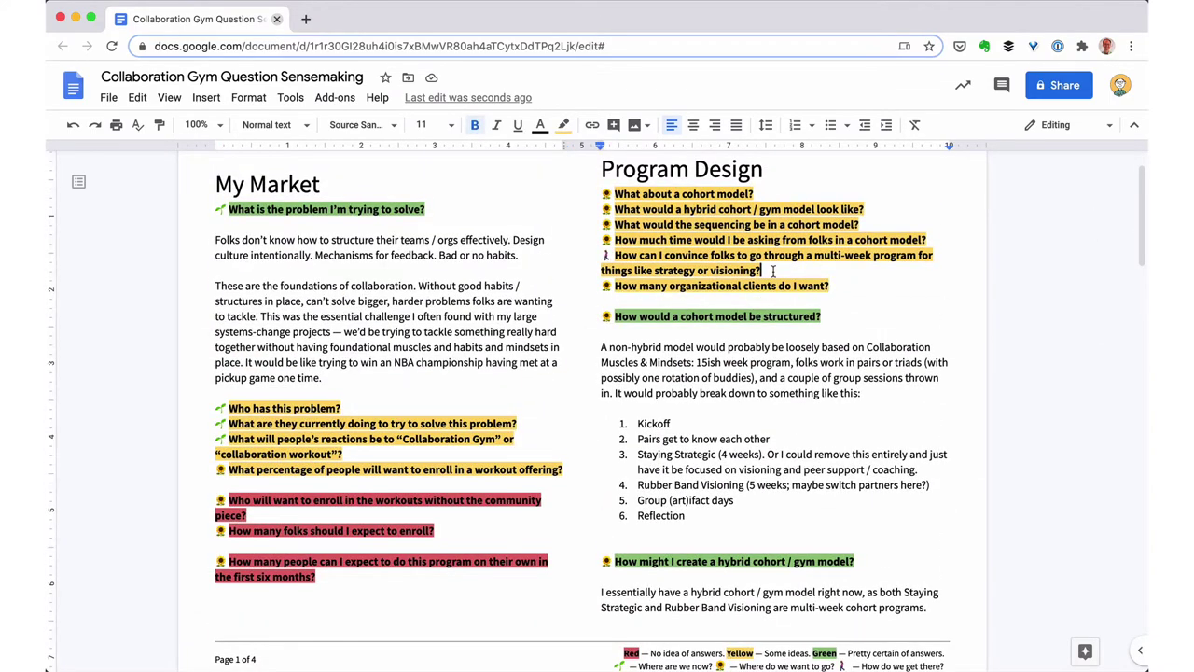
{"action": "key", "text": "shift+Down"}
{"action": "key", "text": "shift+Down"}
{"action": "key", "text": "super+x"}
{"action": "scroll", "coordinate": [583, 411], "scroll_direction": "down", "scroll_amount": 3}
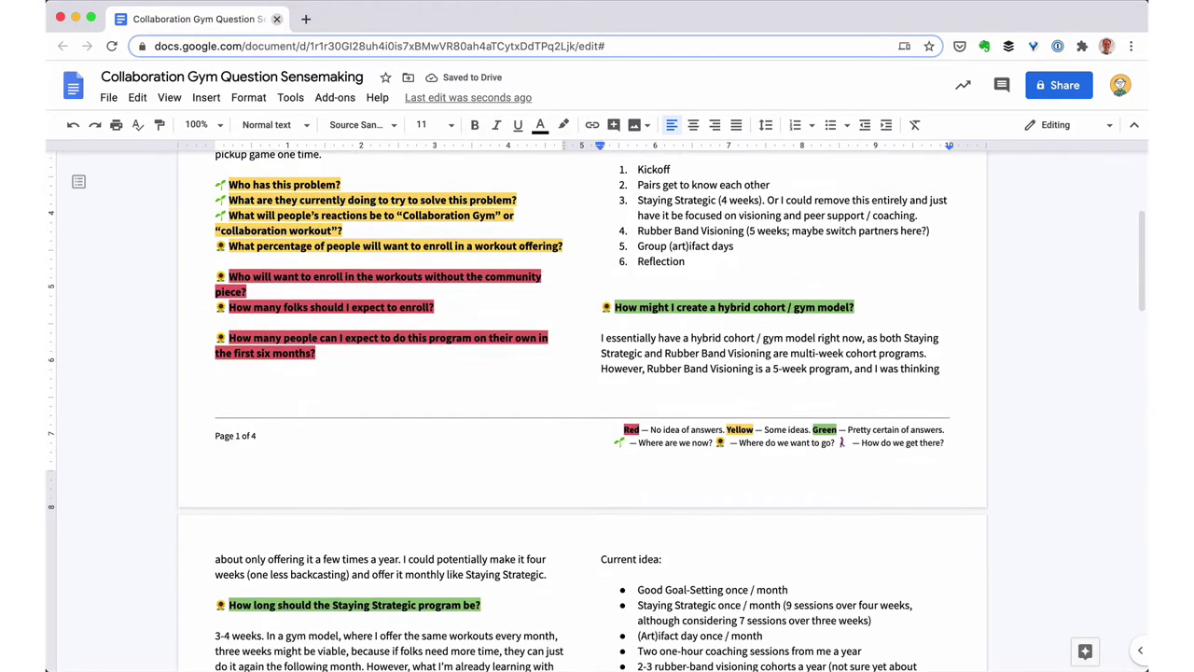
{"action": "scroll", "coordinate": [582, 410], "scroll_direction": "up", "scroll_amount": 5}
{"action": "scroll", "coordinate": [736, 280], "scroll_direction": "down", "scroll_amount": 15}
{"action": "left_click", "coordinate": [470, 338]}
{"action": "key", "text": "super+v"}
Move "How many organizational clients do I want?" from Program Design to the end of the document.
{"action": "scroll", "coordinate": [470, 336], "scroll_direction": "up", "scroll_amount": 15}
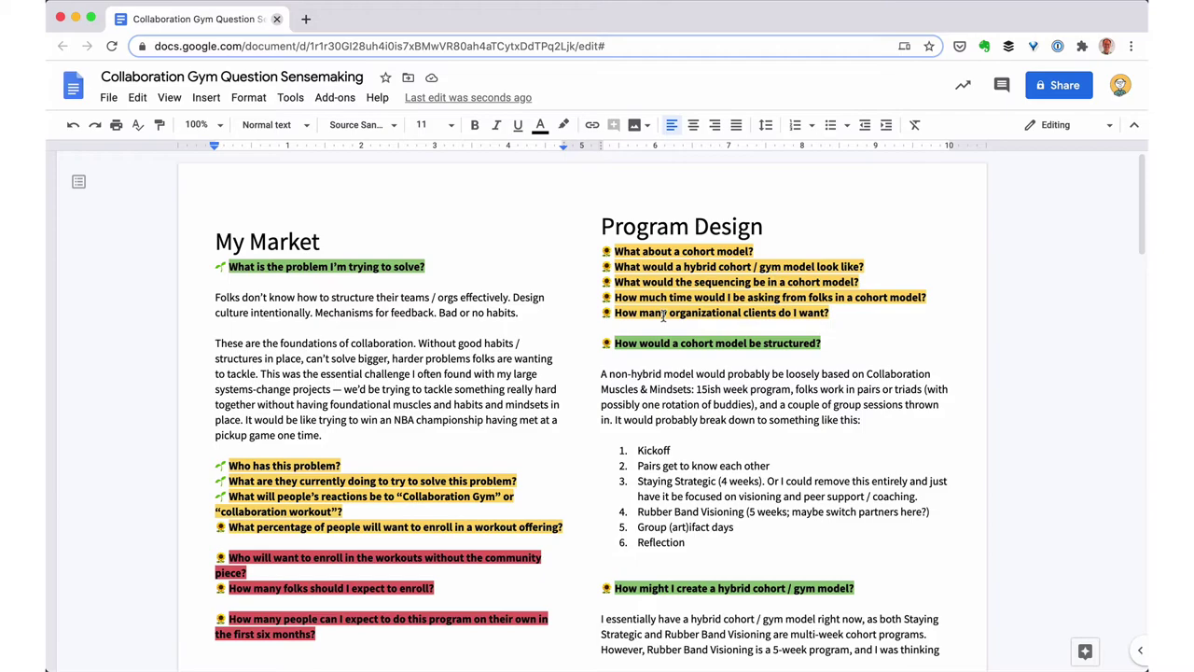
{"action": "scroll", "coordinate": [663, 315], "scroll_direction": "down", "scroll_amount": 20}
{"action": "scroll", "coordinate": [663, 316], "scroll_direction": "up", "scroll_amount": 3}
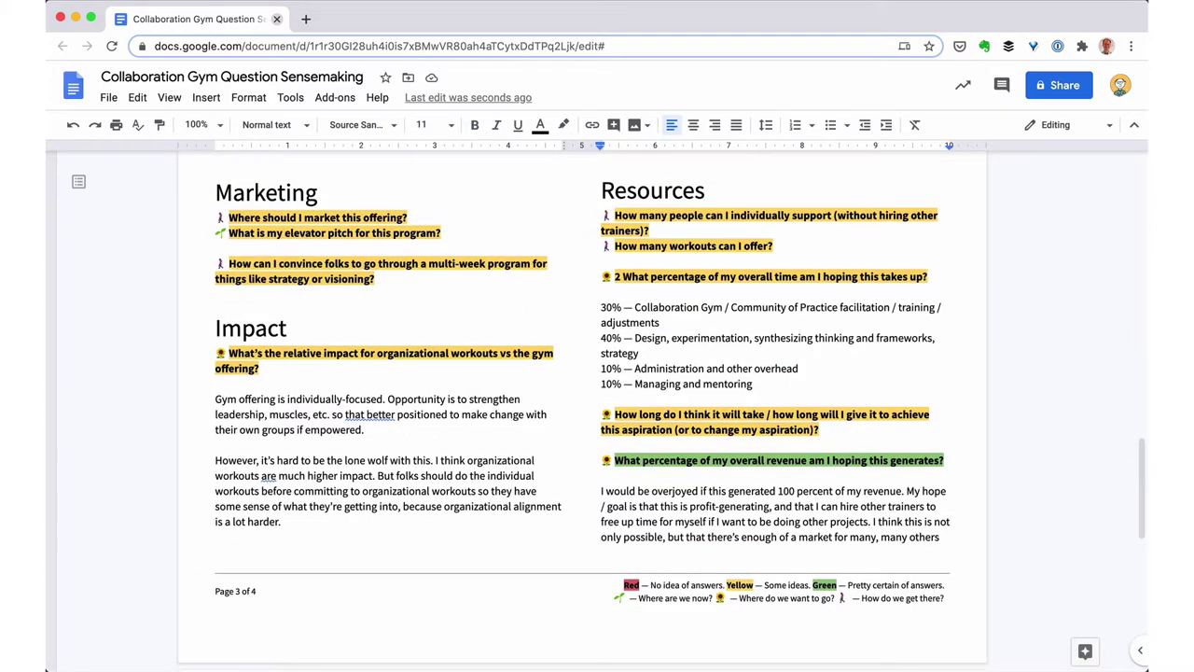
{"action": "scroll", "coordinate": [597, 410], "scroll_direction": "down", "scroll_amount": 3}
{"action": "scroll", "coordinate": [597, 411], "scroll_direction": "up", "scroll_amount": 4}
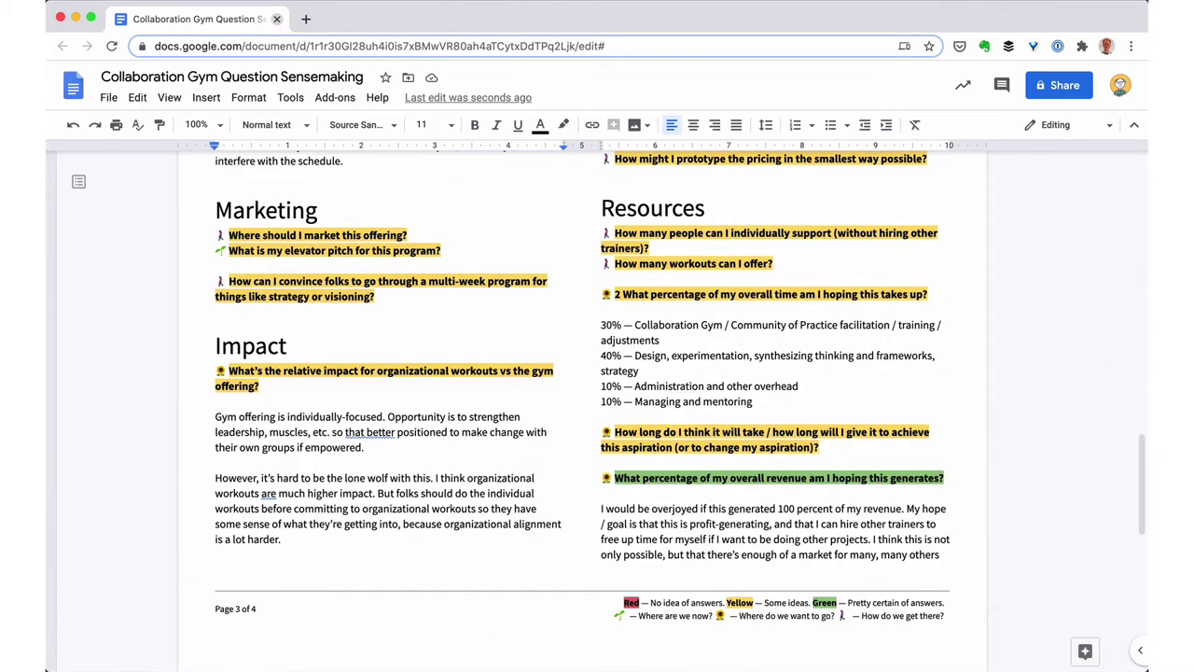
Rename the Impact heading to "I Want, I Want, I Want!!!".
{"action": "double_click", "coordinate": [406, 350]}
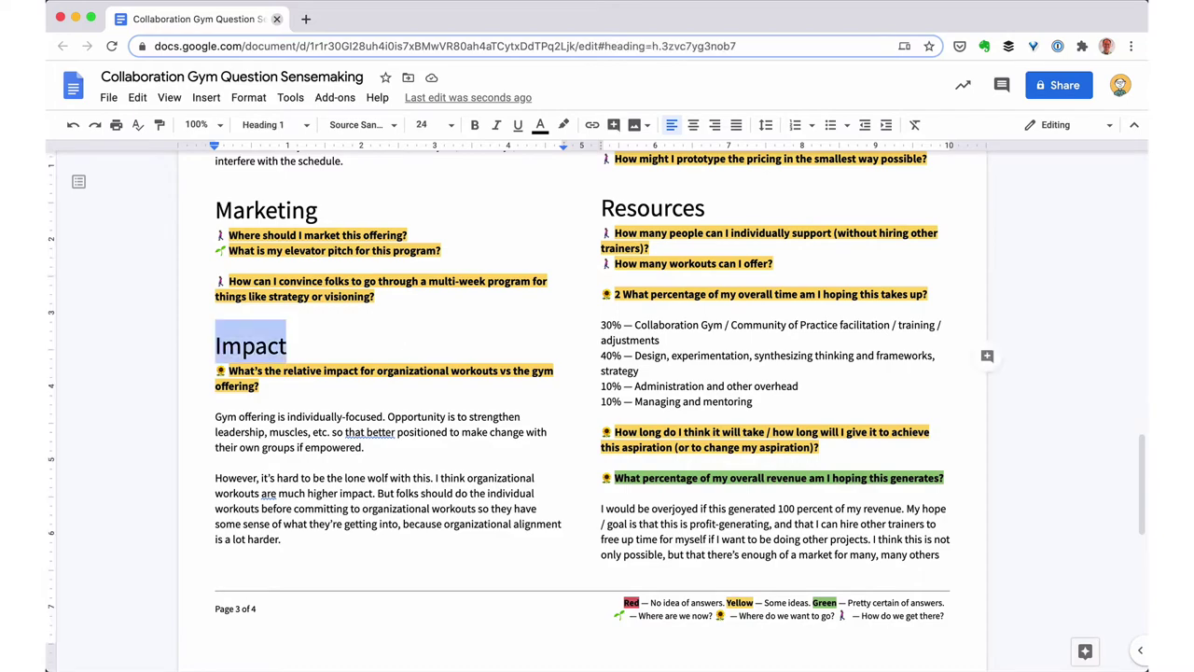
{"action": "scroll", "coordinate": [597, 411], "scroll_direction": "up", "scroll_amount": 2}
{"action": "scroll", "coordinate": [598, 411], "scroll_direction": "down", "scroll_amount": 5}
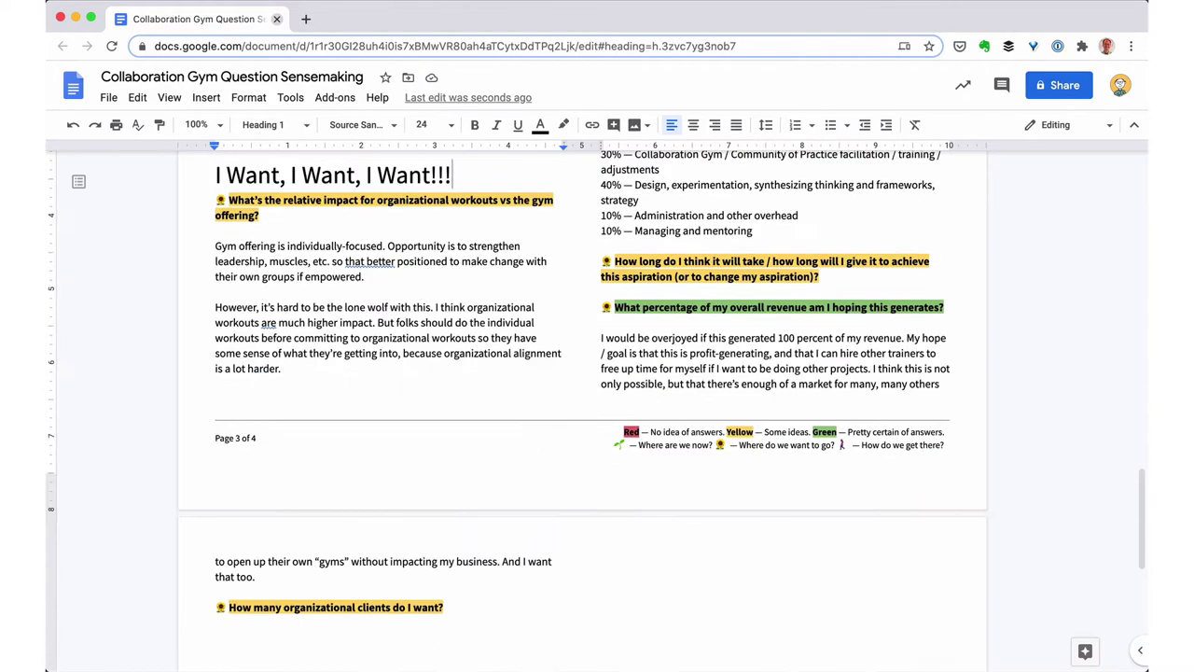
Move the organizational-clients question from the document's end to below the answer on relative impact of organizational workouts.
{"action": "left_click_drag", "start_coordinate": [334, 591], "coordinate": [334, 624]}
{"action": "key", "text": "super+x"}
{"action": "scroll", "coordinate": [335, 579], "scroll_direction": "up", "scroll_amount": 4}
{"action": "scroll", "coordinate": [334, 579], "scroll_direction": "down", "scroll_amount": 2}
{"action": "left_click", "coordinate": [334, 601]}
{"action": "key", "text": "super+v"}
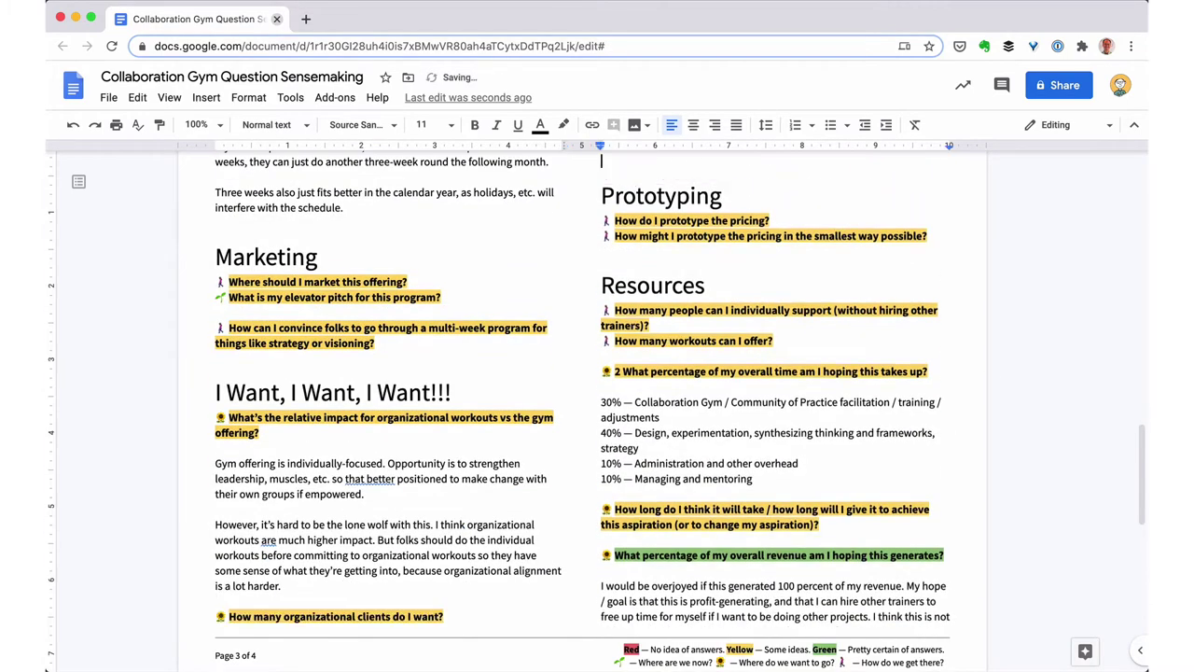
Move the overall-time, how-long and overall-revenue questions with their answers from Resources to the section above Prototyping.
{"action": "scroll", "coordinate": [334, 579], "scroll_direction": "down", "scroll_amount": 1}
{"action": "left_click_drag", "start_coordinate": [590, 331], "coordinate": [628, 238]}
{"action": "scroll", "coordinate": [628, 238], "scroll_direction": "down", "scroll_amount": 4}
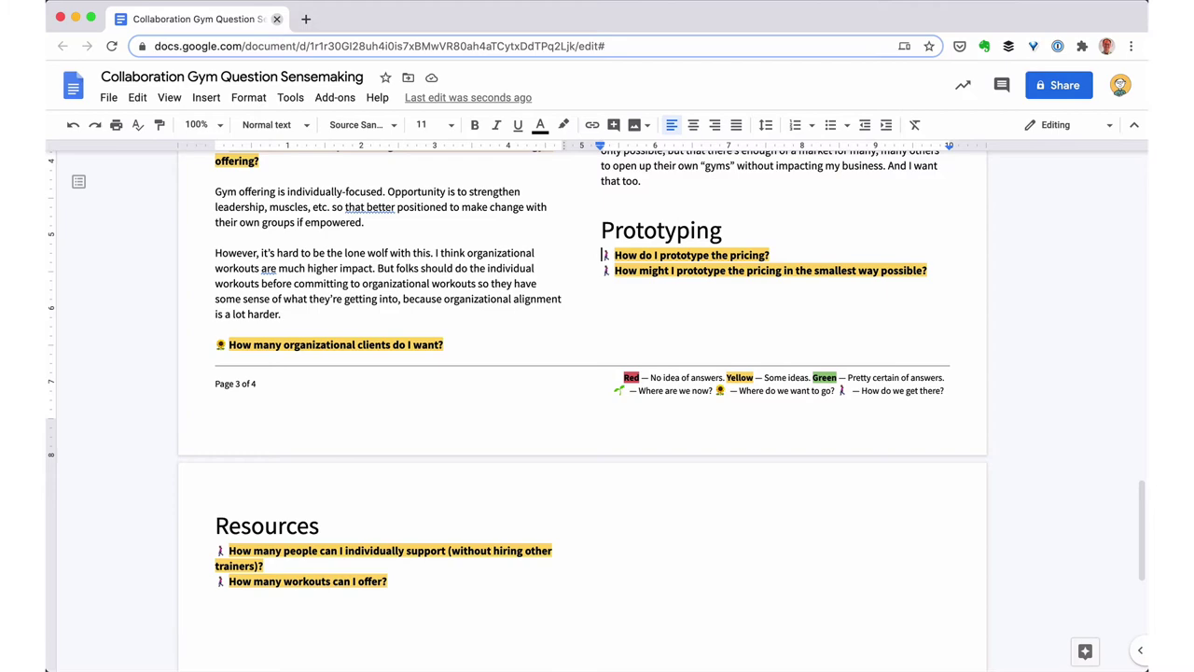
Rename the Resources heading to "… But I Need" and change the wants heading to "I Want, I Want, I Want! ...".
{"action": "double_click", "coordinate": [267, 525]}
{"action": "type", "text": "But I Need..."}
{"action": "scroll", "coordinate": [458, 230], "scroll_direction": "up", "scroll_amount": 1}
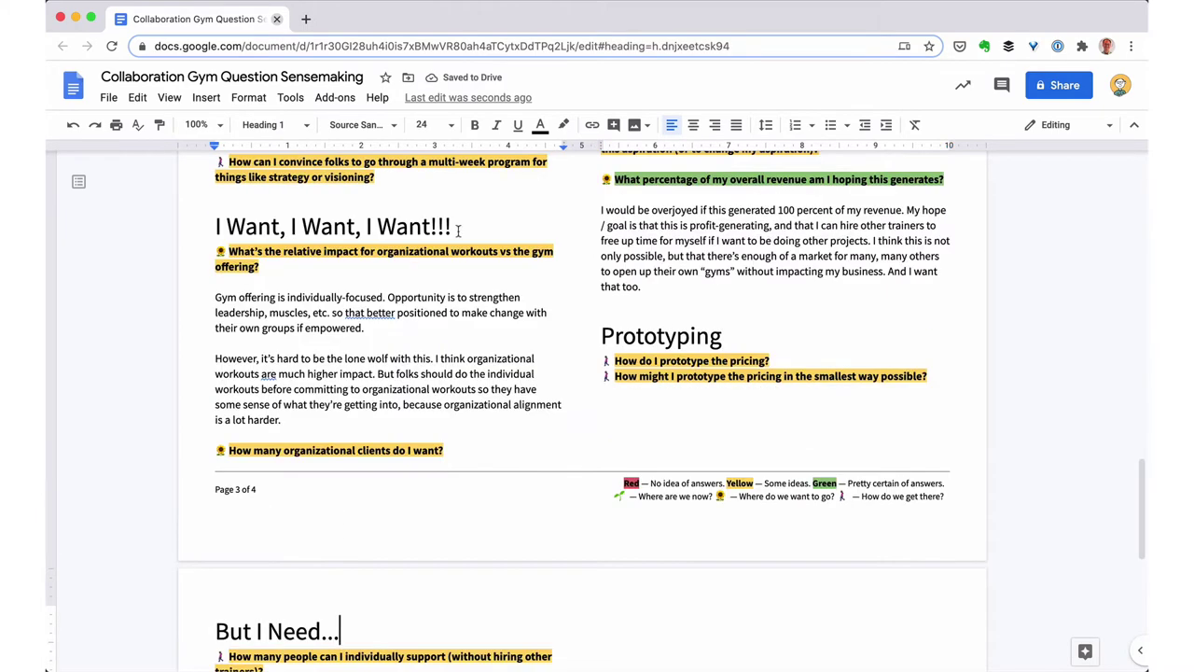
{"action": "double_click", "coordinate": [448, 228]}
{"action": "type", "text": "..."}
{"action": "left_click", "coordinate": [215, 631]}
{"action": "type", "text": "..."}
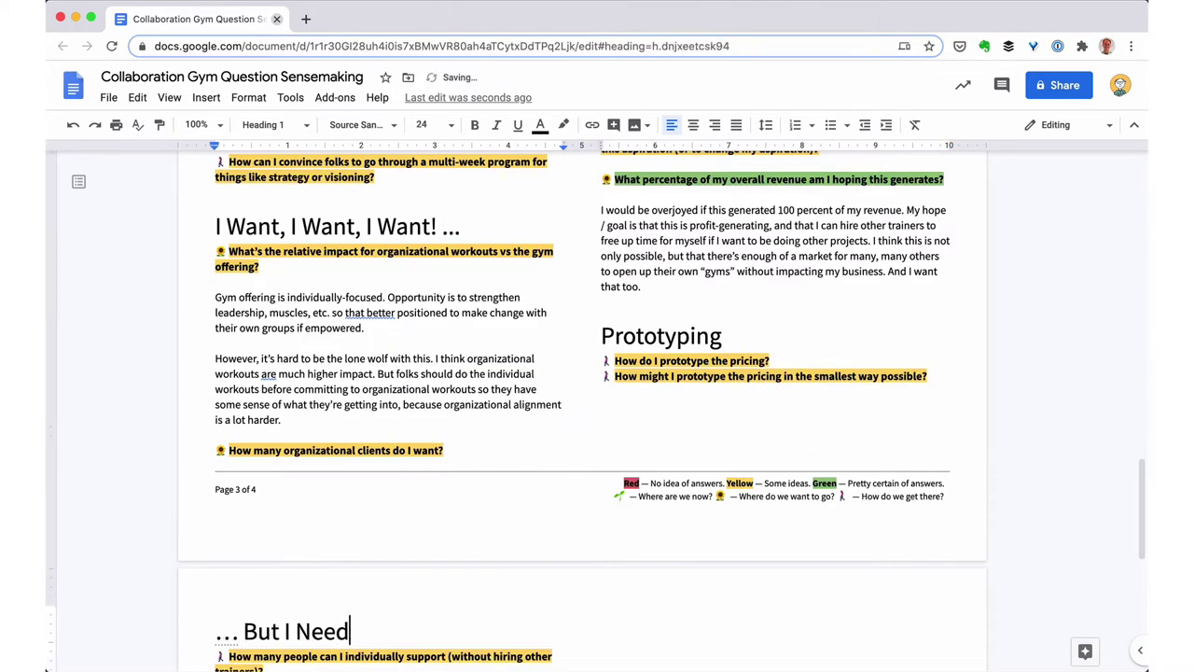
Move the two pricing-prototype questions into Program Design above "How might I optimize for revenue?" and remove the Prototyping heading.
{"action": "left_click_drag", "start_coordinate": [602, 360], "coordinate": [931, 377]}
{"action": "key", "text": "BackSpace"}
{"action": "left_click_drag", "start_coordinate": [602, 362], "coordinate": [602, 327]}
{"action": "key", "text": "BackSpace"}
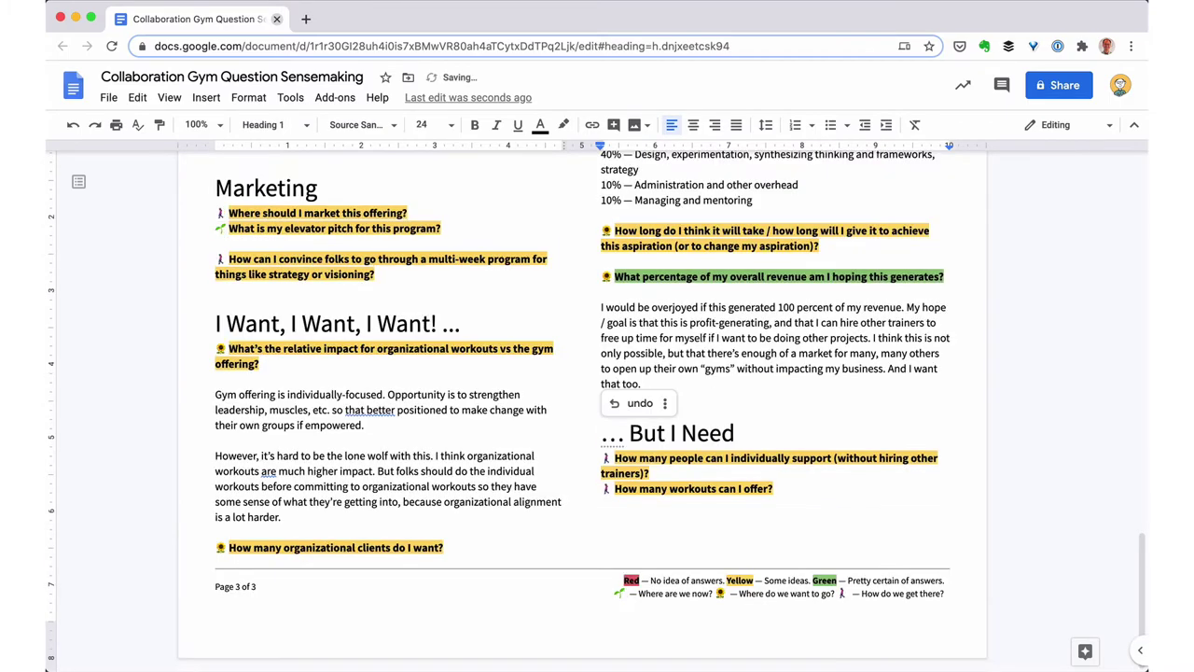
{"action": "scroll", "coordinate": [778, 429], "scroll_direction": "up", "scroll_amount": 4}
{"action": "scroll", "coordinate": [779, 429], "scroll_direction": "up", "scroll_amount": 4}
{"action": "key", "text": "super+z"}
{"action": "key", "text": "super+z"}
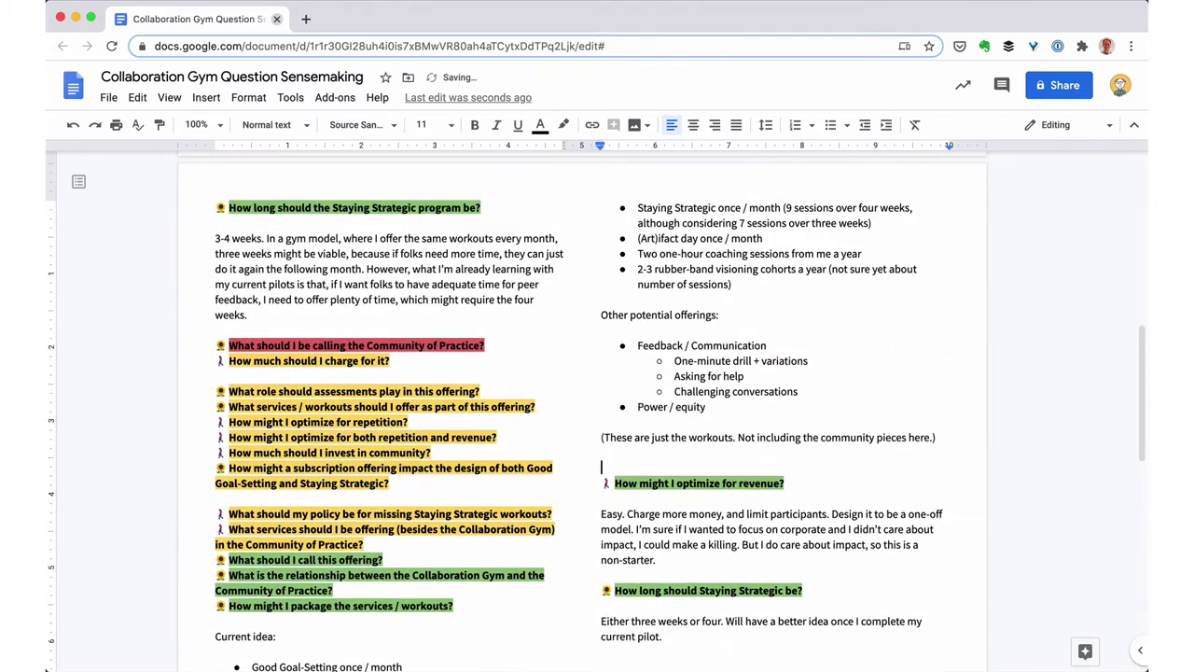
{"action": "scroll", "coordinate": [778, 429], "scroll_direction": "down", "scroll_amount": 6}
Rename the My Market heading to "My People".
{"action": "scroll", "coordinate": [778, 429], "scroll_direction": "up", "scroll_amount": 14}
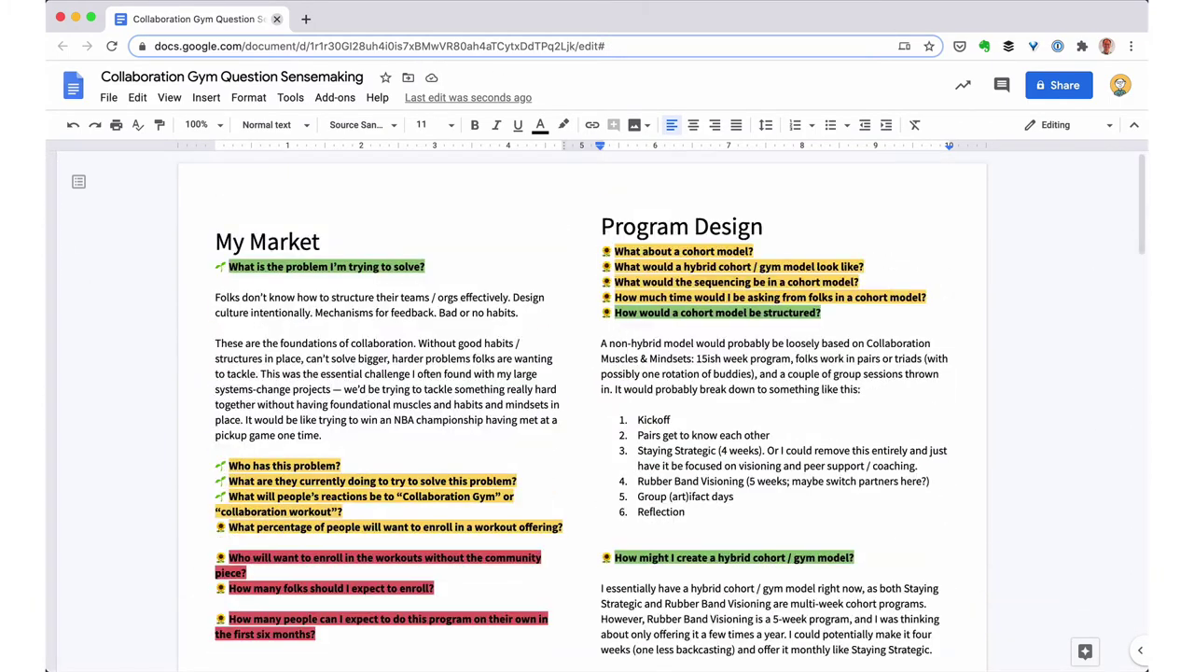
{"action": "key", "text": "super+z"}
{"action": "key", "text": "super+z"}
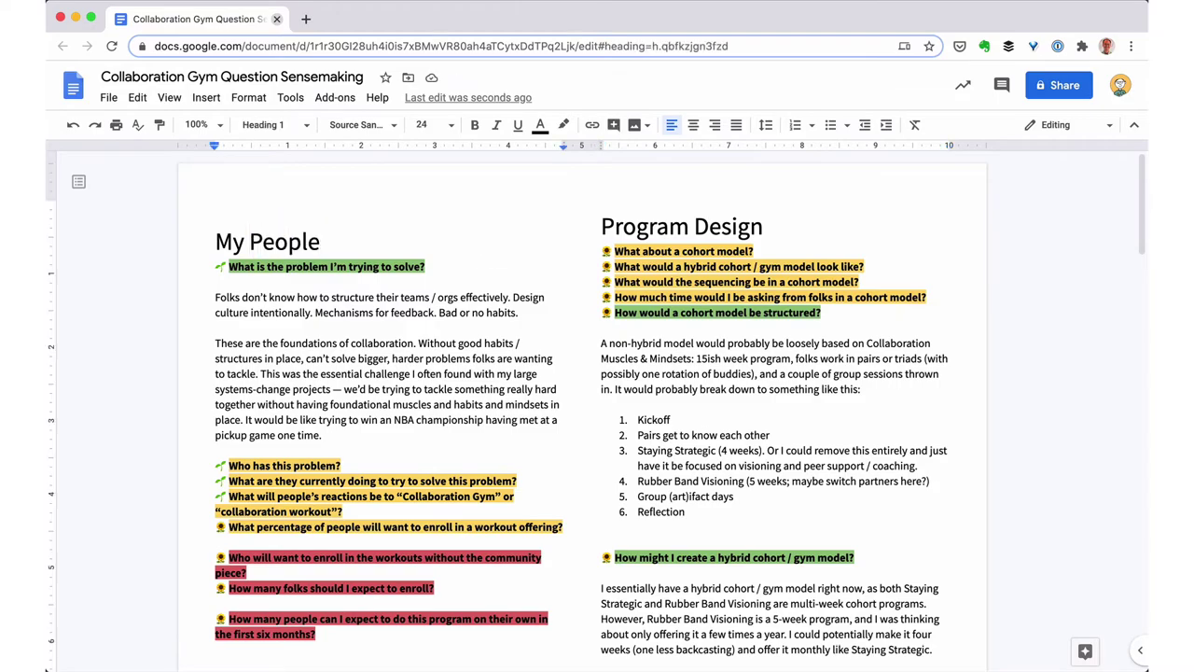
Move the "I Want, I Want, I Want! ..." and "… But I Need" sections to the start of the document, above My People.
{"action": "scroll", "coordinate": [454, 275], "scroll_direction": "down", "scroll_amount": 15}
{"action": "left_click", "coordinate": [433, 331]}
{"action": "key", "text": "Down"}
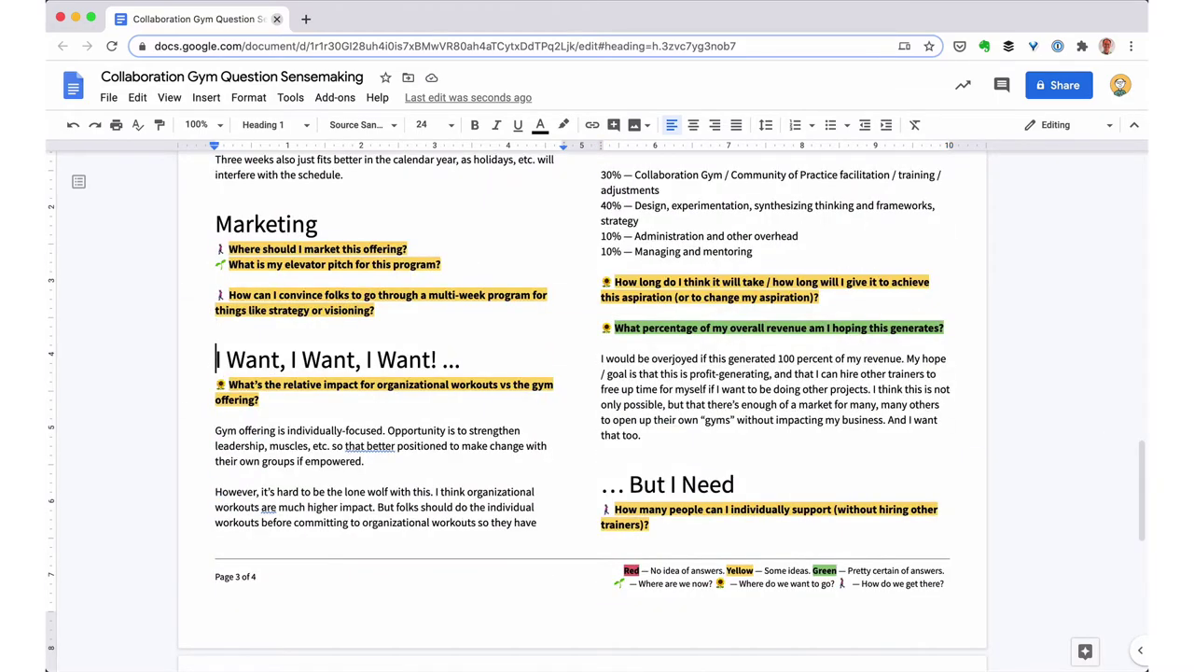
{"action": "key", "text": "super+z"}
{"action": "key", "text": "super+z"}
{"action": "key", "text": "super+z"}
{"action": "key", "text": "super+z"}
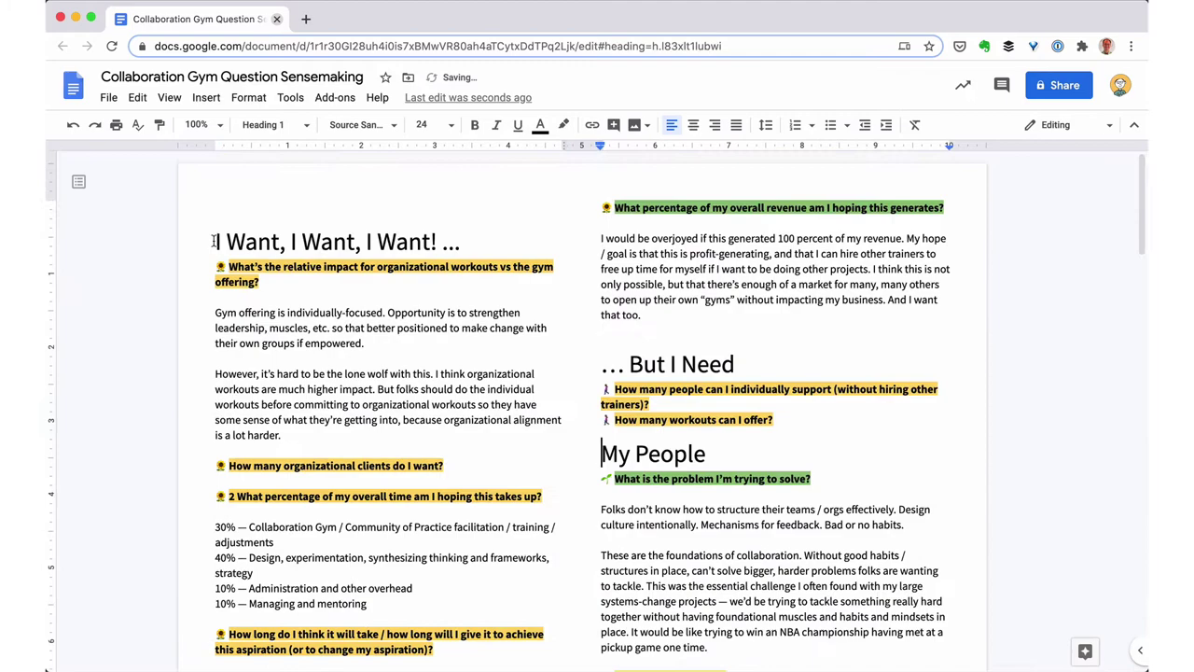
Move "What is the problem I'm trying to solve?" with its answer from My People to directly under the "I Want" heading.
{"action": "key", "text": "super+z"}
{"action": "key", "text": "super+z"}
{"action": "key", "text": "super+z"}
{"action": "key", "text": "super+z"}
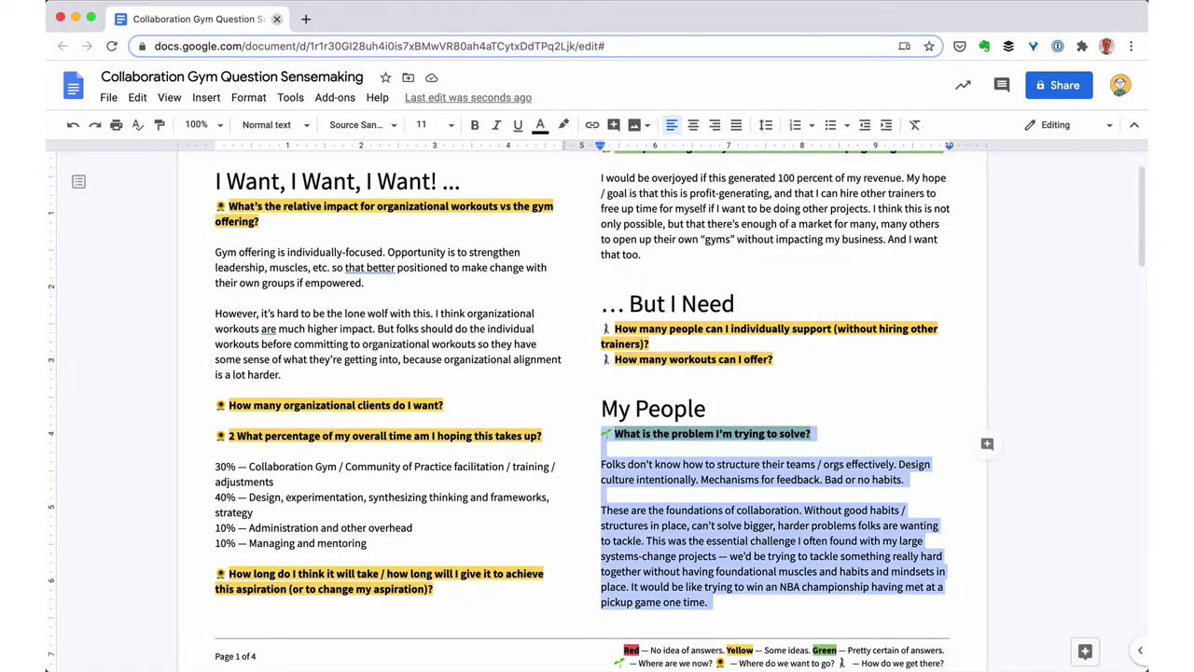
{"action": "key", "text": "super+z"}
{"action": "key", "text": "super+z"}
{"action": "key", "text": "super+z"}
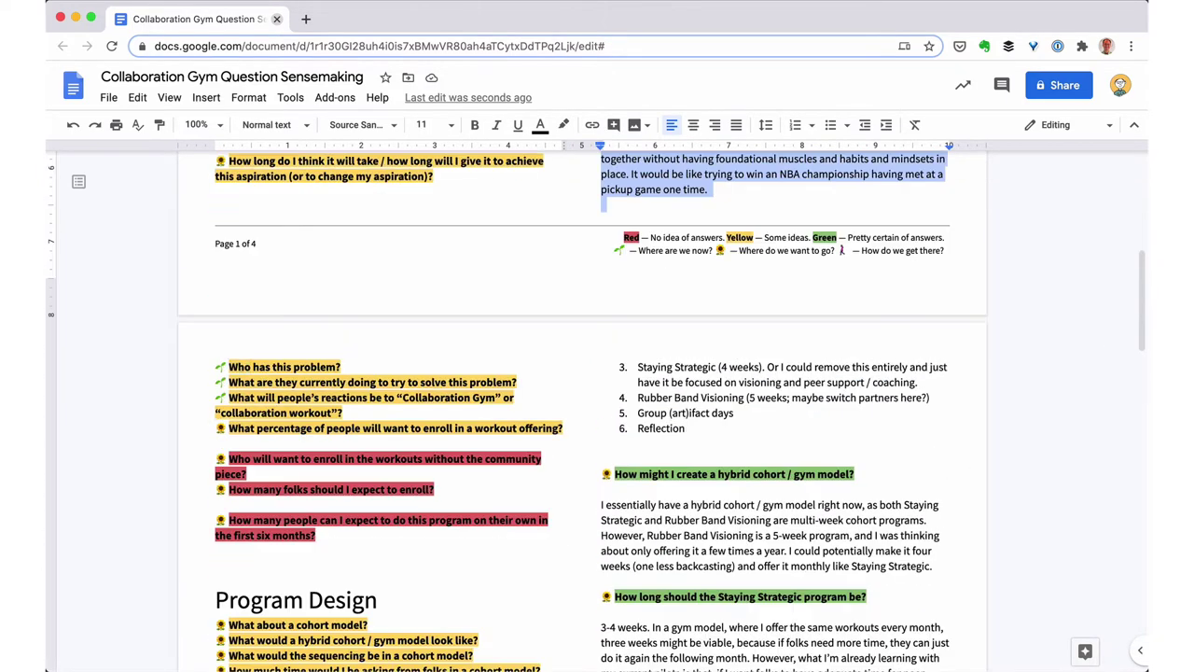
{"action": "key", "text": "super+z"}
{"action": "key", "text": "super+z"}
{"action": "key", "text": "super+z"}
{"action": "key", "text": "super+z"}
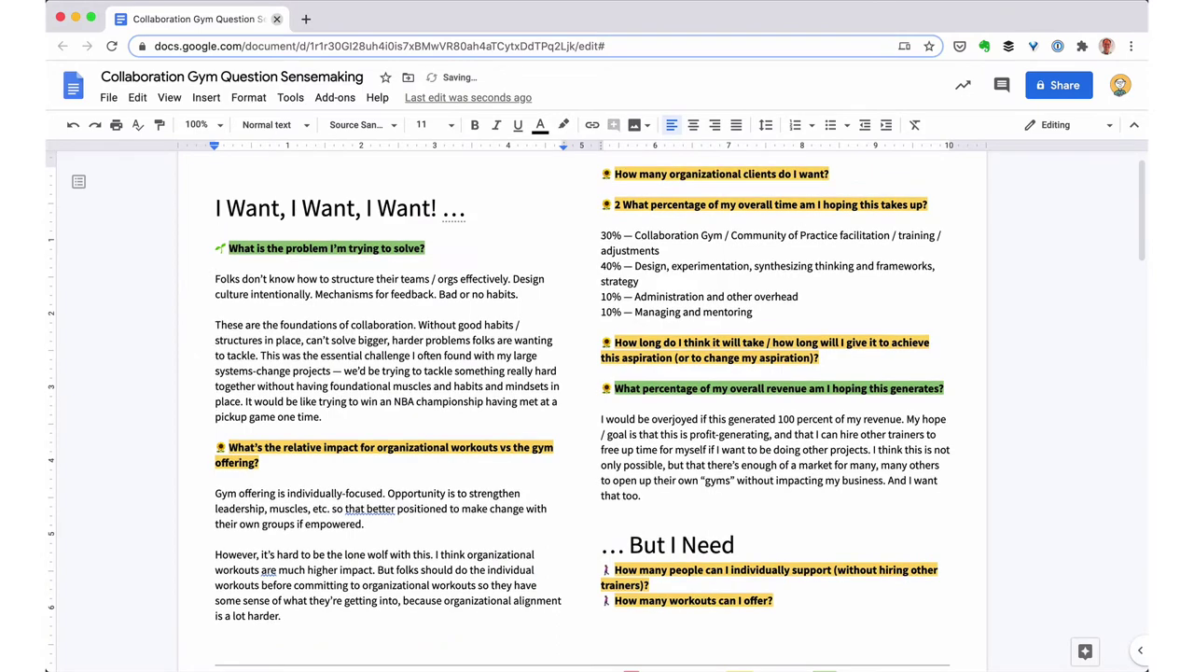
Change the wants heading to "I Want, I Want, I Want!!!" and rename the "… But I Need" heading to "My Resources".
{"action": "key", "text": "super+z"}
{"action": "key", "text": "super+z"}
{"action": "key", "text": "super+z"}
{"action": "key", "text": "super+z"}
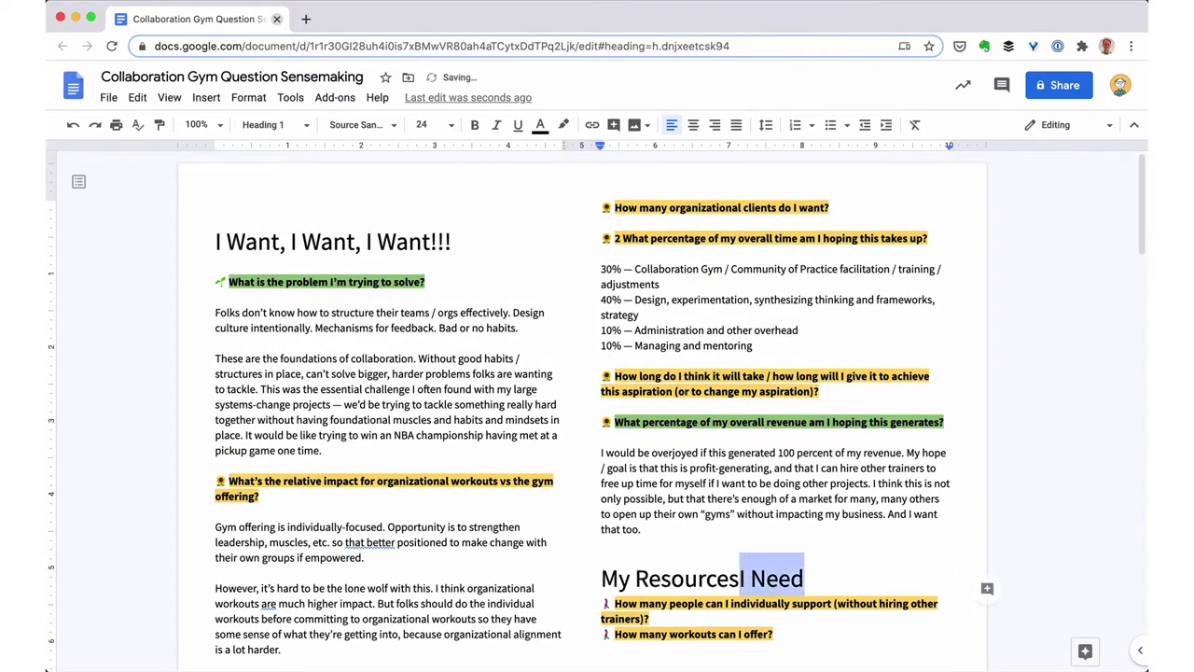
{"action": "key", "text": "super+z"}
Move the My Resources section with its two questions to the end of the document, after Marketing.
{"action": "key", "text": "super+z"}
{"action": "key", "text": "super+z"}
{"action": "key", "text": "super+z"}
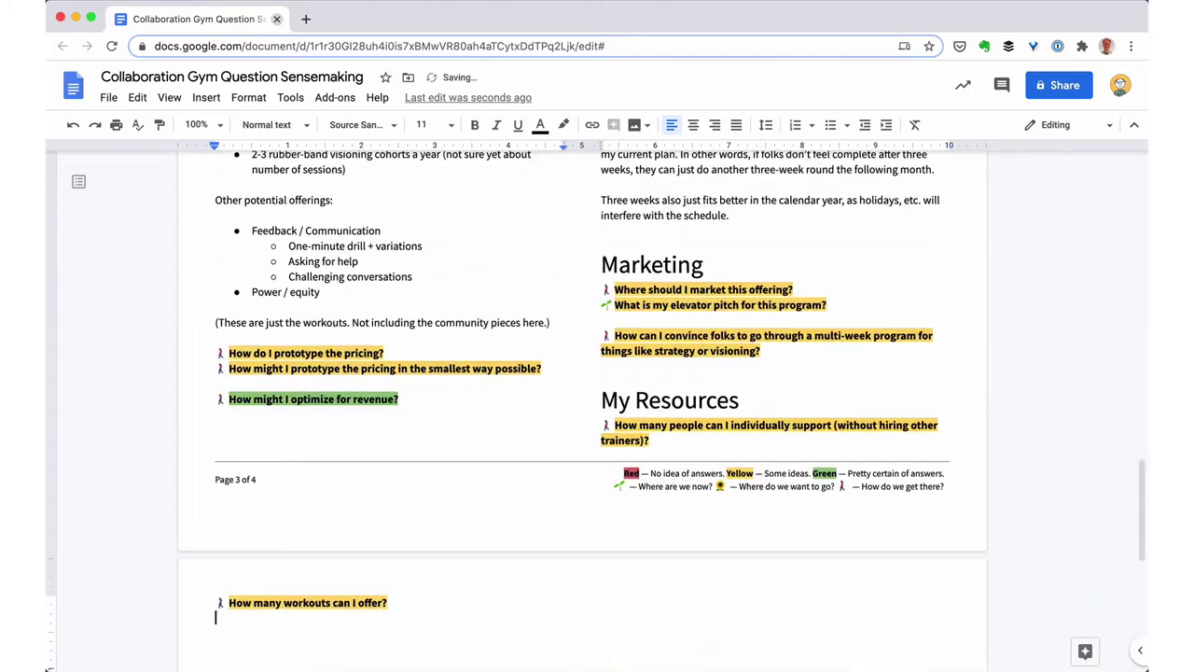
Move the Marketing section with its three questions above the Program Design heading.
{"action": "key", "text": "super+z"}
{"action": "key", "text": "super+z"}
{"action": "key", "text": "super+z"}
{"action": "key", "text": "super+z"}
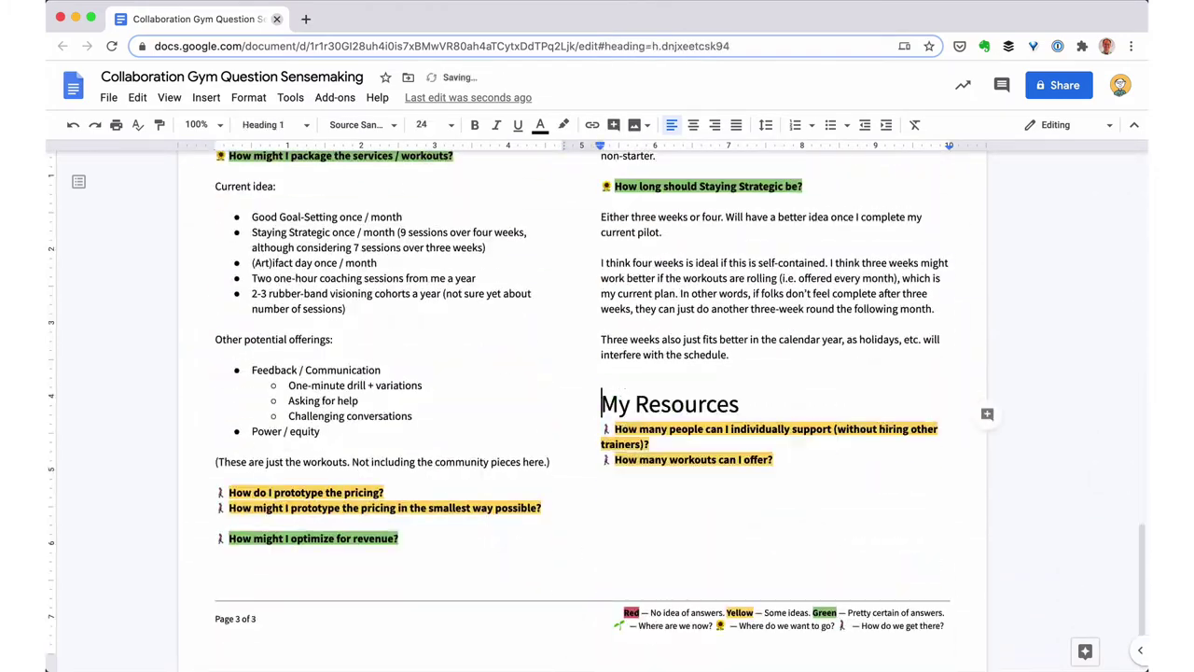
{"action": "key", "text": "super+z"}
{"action": "key", "text": "super+z"}
{"action": "key", "text": "super+z"}
{"action": "key", "text": "super+z"}
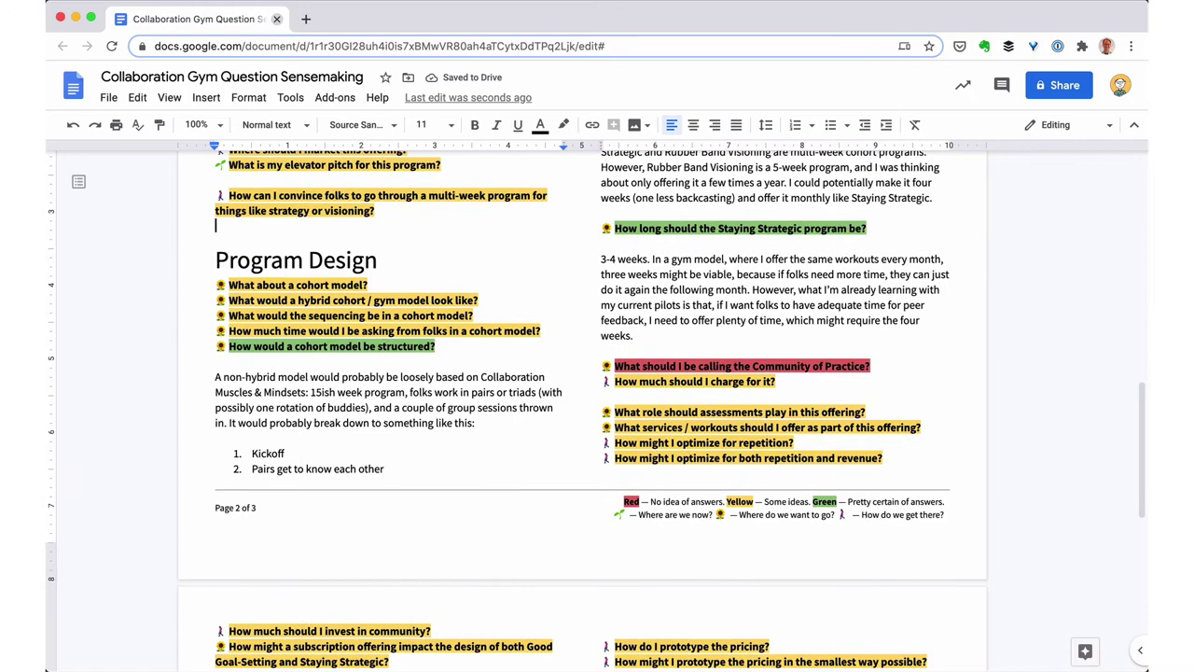
Rename the Program Design heading to "Workouts Design".
{"action": "scroll", "coordinate": [582, 407], "scroll_direction": "down", "scroll_amount": 1}
{"action": "type", "text": "Workouts"}
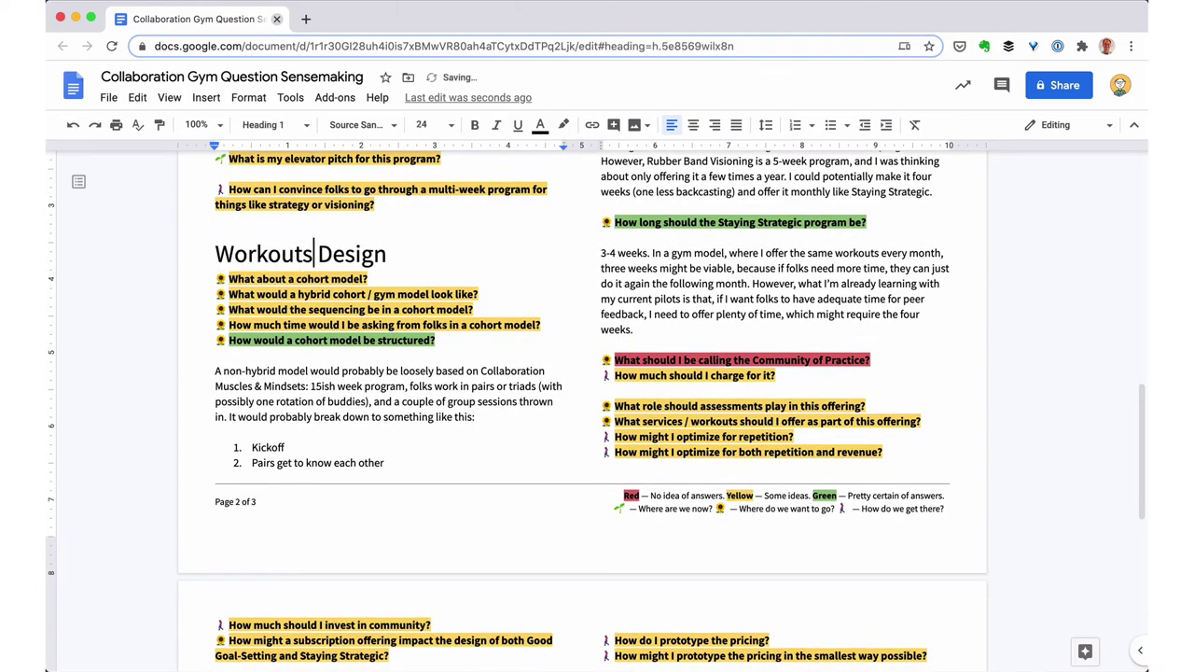
{"action": "scroll", "coordinate": [597, 411], "scroll_direction": "up", "scroll_amount": 5}
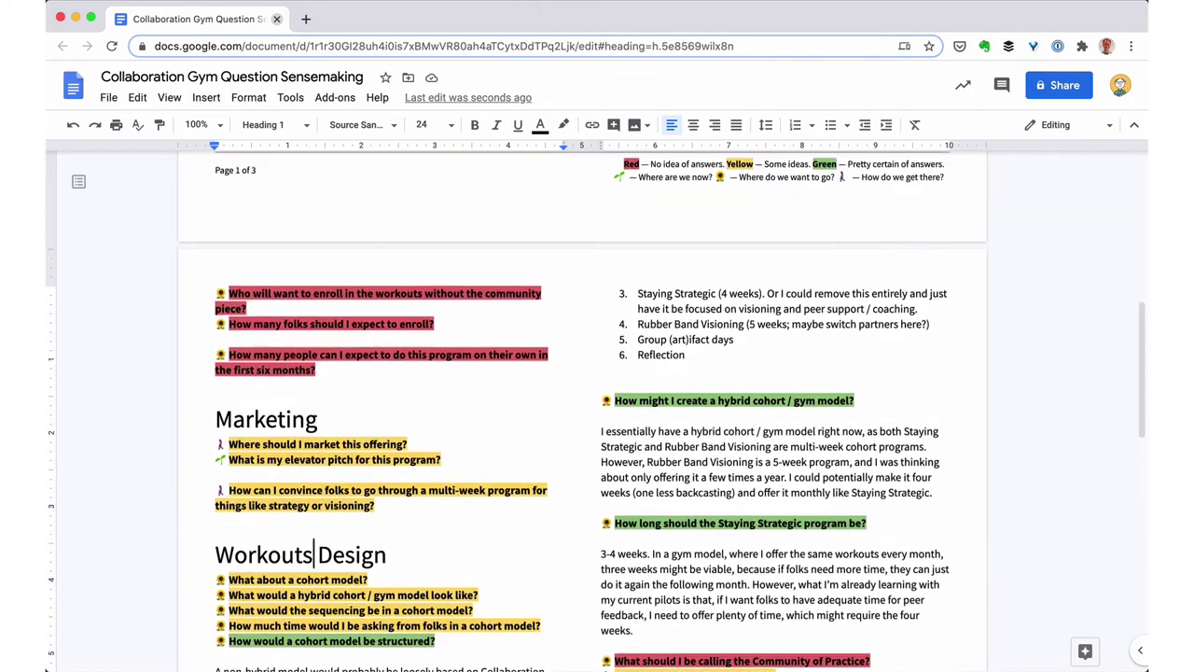
{"action": "scroll", "coordinate": [582, 407], "scroll_direction": "down", "scroll_amount": 5}
Move the questions on naming the Community of Practice and how much to charge for it below the missed-workouts policy question.
{"action": "left_click", "coordinate": [602, 343]}
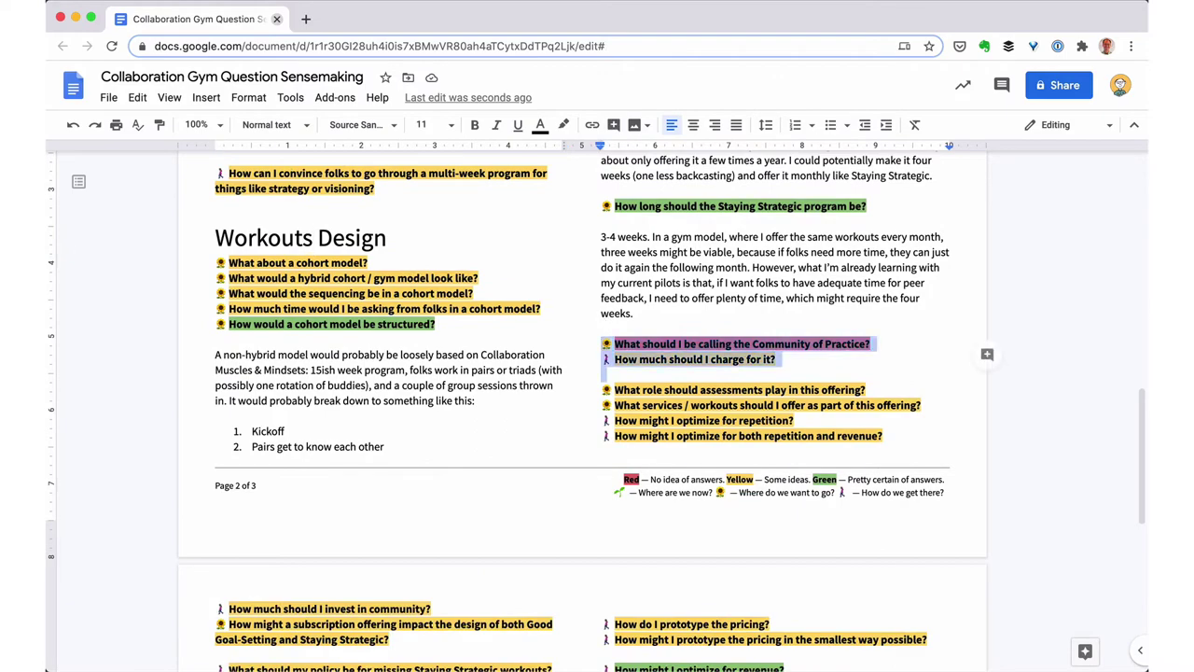
{"action": "key", "text": "ctrl+x"}
{"action": "scroll", "coordinate": [580, 334], "scroll_direction": "down", "scroll_amount": 6}
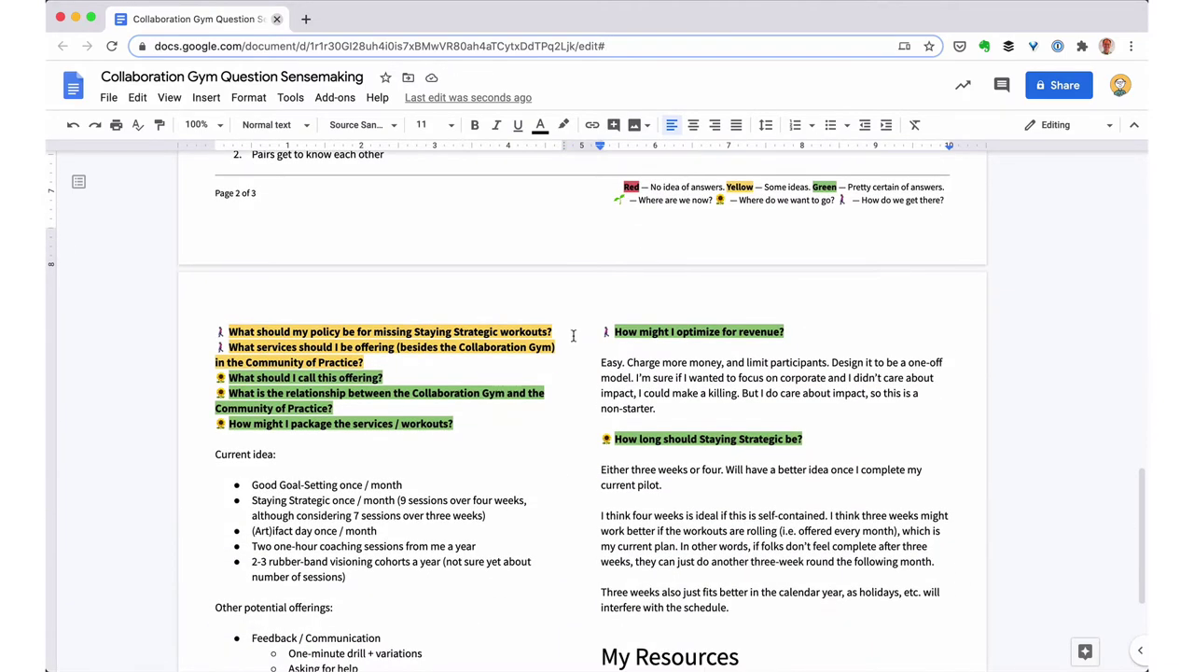
{"action": "left_click", "coordinate": [573, 336]}
{"action": "key", "text": "ctrl+v"}
{"action": "left_click_drag", "start_coordinate": [216, 500], "coordinate": [403, 561]}
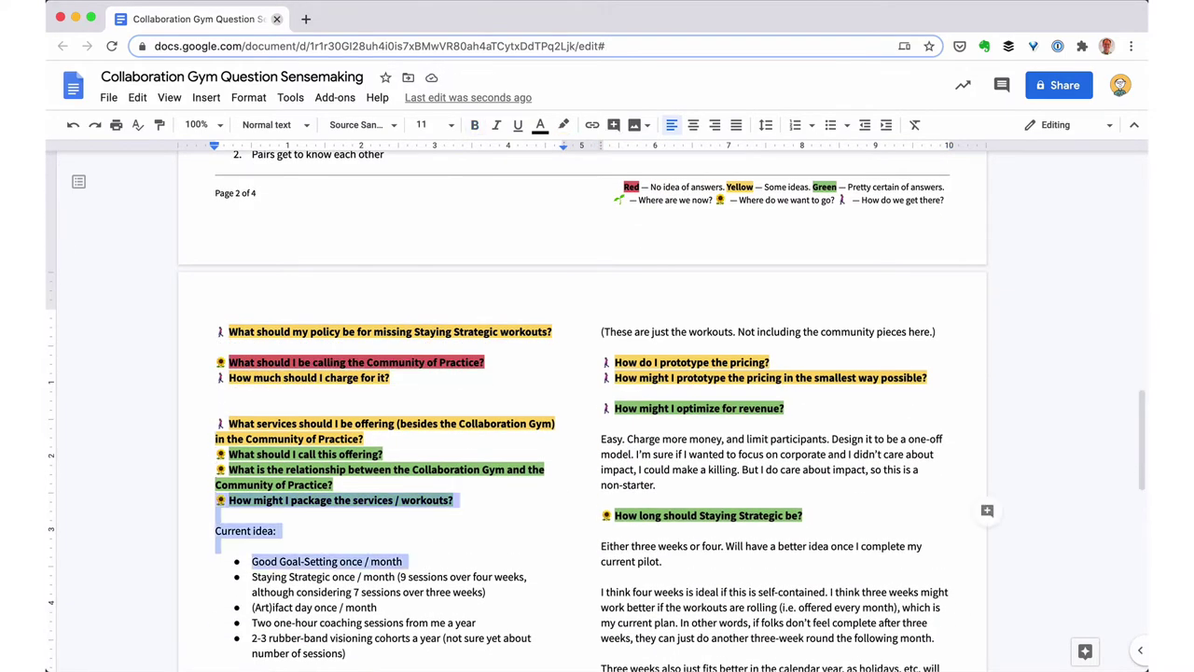
Insert a "Gym Design" heading between the Marketing questions and the Workouts Design heading.
{"action": "scroll", "coordinate": [570, 309], "scroll_direction": "up", "scroll_amount": 12}
{"action": "left_click", "coordinate": [215, 576]}
{"action": "key", "text": "Return"}
{"action": "key", "text": "Up"}
{"action": "key", "text": "Return"}
{"action": "type", "text": "Gym Design"}
{"action": "key", "text": "Return"}
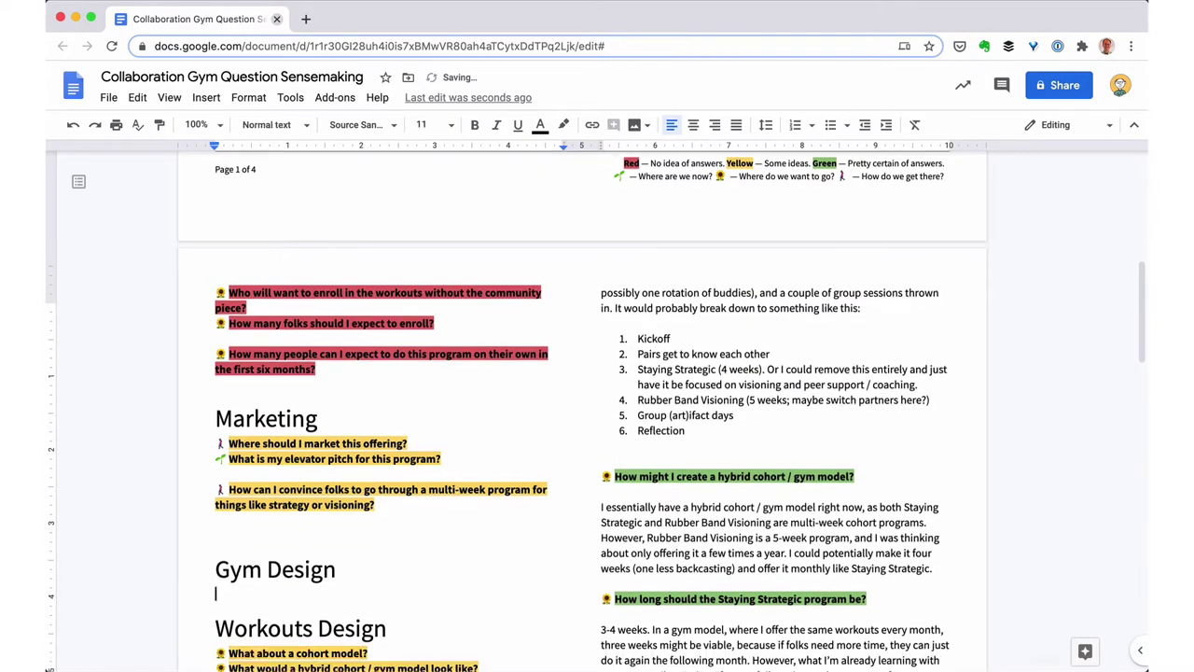
Insert a level-1 heading "Community Design" above the question about services offered besides the Collaboration Gym.
{"action": "scroll", "coordinate": [209, 509], "scroll_direction": "down", "scroll_amount": 10}
{"action": "scroll", "coordinate": [209, 508], "scroll_direction": "up", "scroll_amount": 1}
{"action": "left_click", "coordinate": [215, 189]}
{"action": "key", "text": "Return"}
{"action": "key", "text": "Return"}
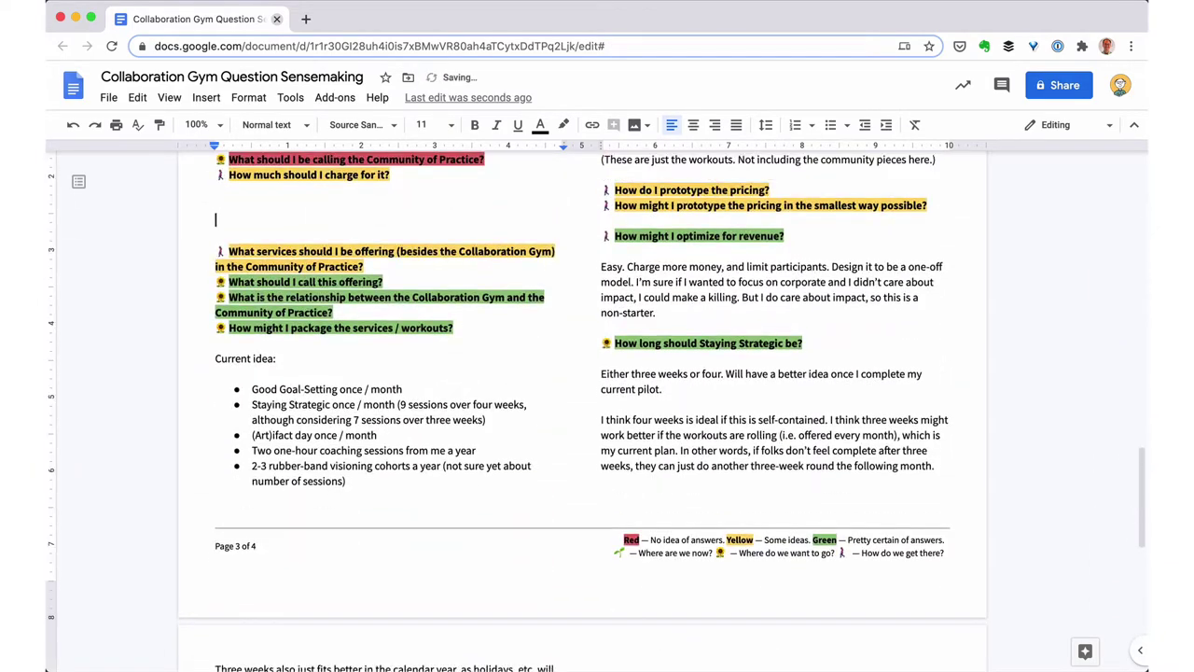
{"action": "key", "text": "super+alt+1"}
{"action": "type", "text": "Community Design"}
Move "How might I package the services / workouts?" with its full answer from Community Design to under the Gym Design heading.
{"action": "left_click_drag", "start_coordinate": [215, 355], "coordinate": [650, 342]}
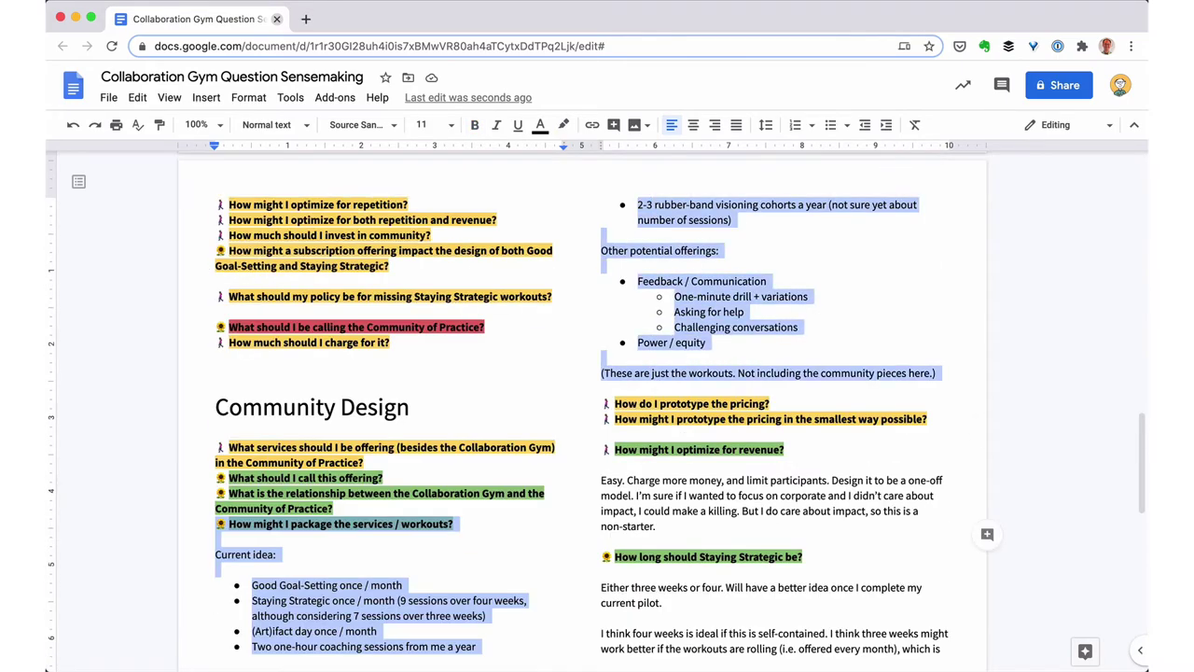
{"action": "key", "text": "super+x"}
{"action": "scroll", "coordinate": [215, 399], "scroll_direction": "up", "scroll_amount": 8}
{"action": "scroll", "coordinate": [215, 399], "scroll_direction": "down", "scroll_amount": 2}
{"action": "left_click", "coordinate": [214, 400]}
{"action": "key", "text": "super+v"}
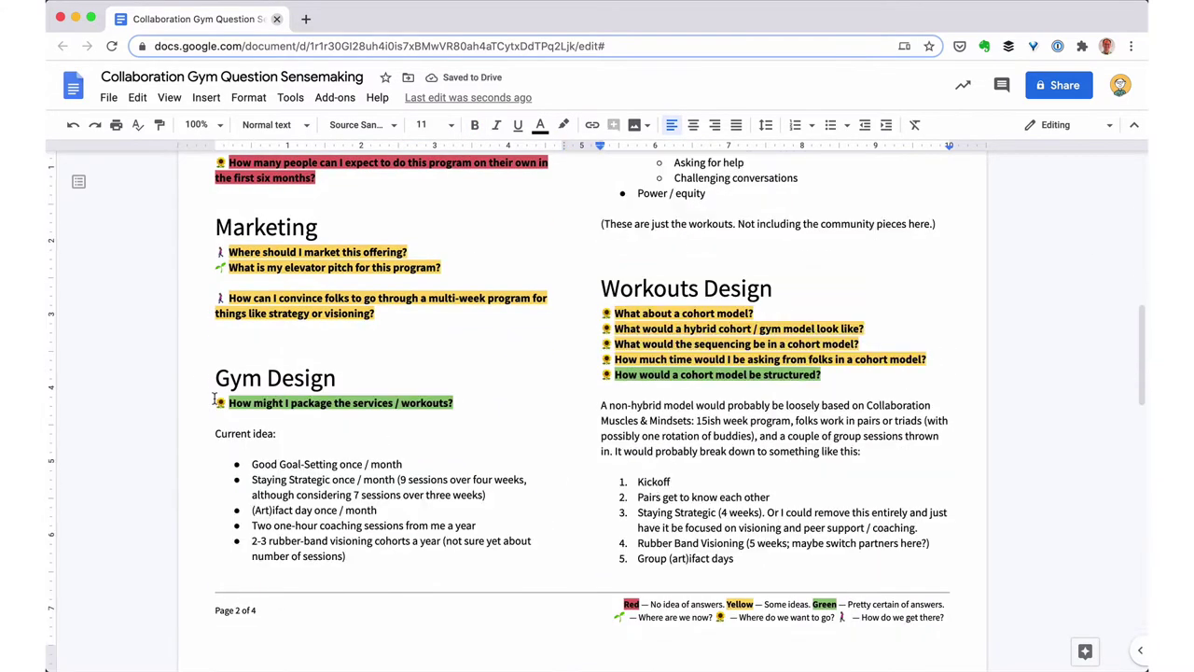
Move the cohort and hybrid model questions with their answers from Workouts Design to the end of Gym Design, tidying the blank lines around the heading.
{"action": "left_click_drag", "start_coordinate": [605, 390], "coordinate": [216, 323]}
{"action": "key", "text": "super+x"}
{"action": "scroll", "coordinate": [533, 256], "scroll_direction": "up", "scroll_amount": 1}
{"action": "left_click", "coordinate": [612, 222]}
{"action": "key", "text": "super+v"}
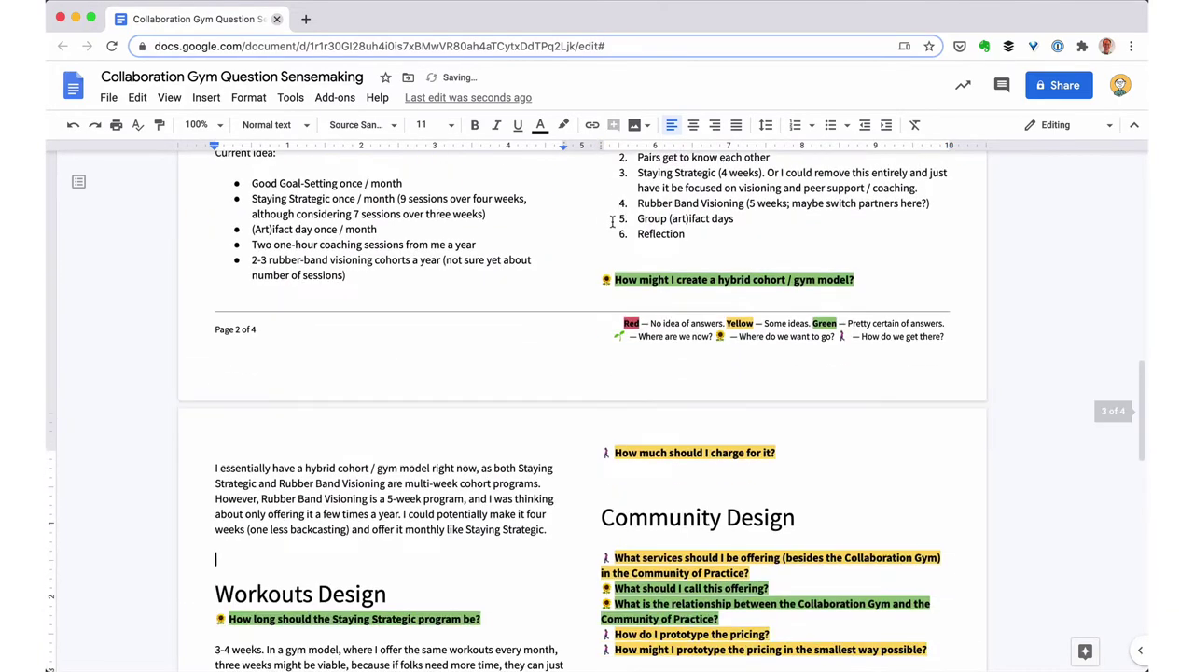
{"action": "scroll", "coordinate": [612, 222], "scroll_direction": "down", "scroll_amount": 3}
{"action": "key", "text": "BackSpace"}
{"action": "left_click", "coordinate": [448, 388]}
{"action": "key", "text": "Return"}
Move the services / workouts question and the two optimize-for-repetition questions from Workouts Design to the end of Gym Design.
{"action": "scroll", "coordinate": [495, 464], "scroll_direction": "down", "scroll_amount": 2}
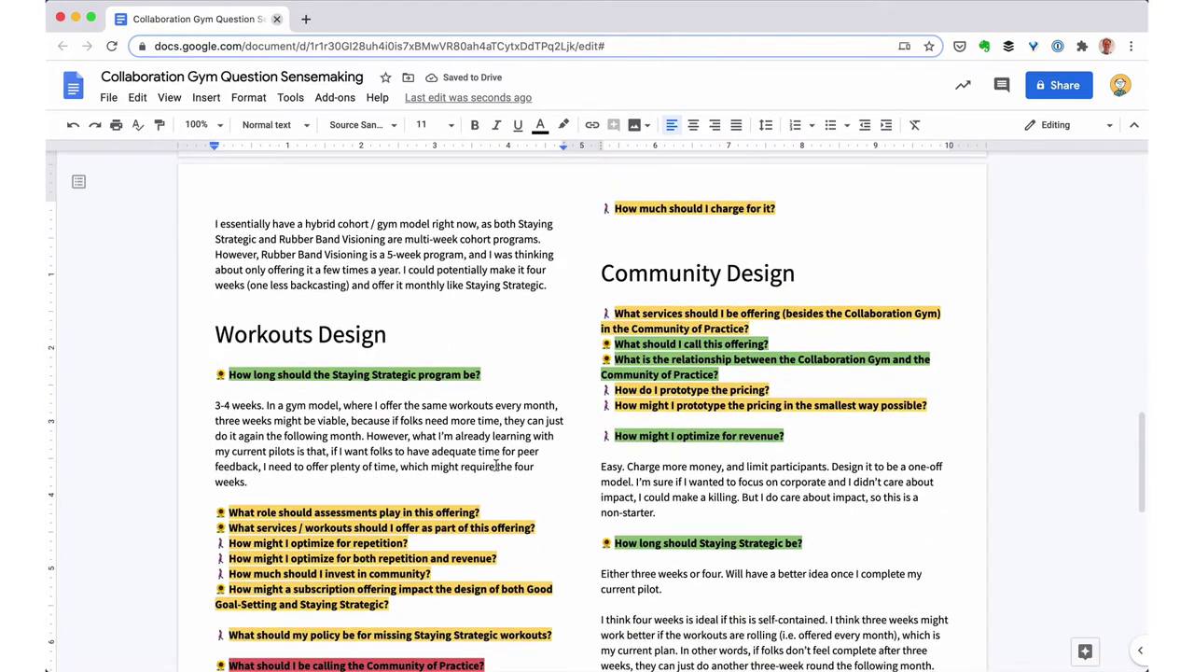
{"action": "left_click", "coordinate": [498, 513]}
{"action": "key", "text": "Return"}
{"action": "key", "text": "shift+Down"}
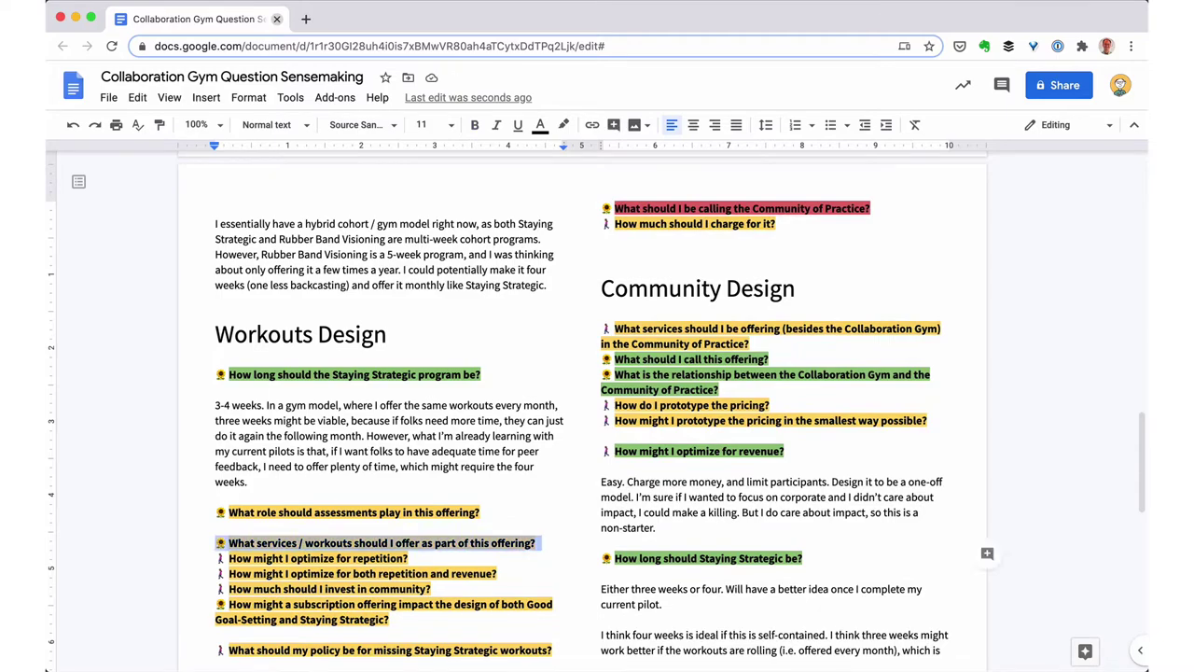
{"action": "key", "text": "shift+Down"}
{"action": "key", "text": "shift+Down"}
{"action": "key", "text": "super+x"}
{"action": "scroll", "coordinate": [582, 410], "scroll_direction": "up", "scroll_amount": 4}
{"action": "left_click", "coordinate": [546, 514]}
{"action": "key", "text": "Return"}
{"action": "key", "text": "Return"}
{"action": "key", "text": "super+v"}
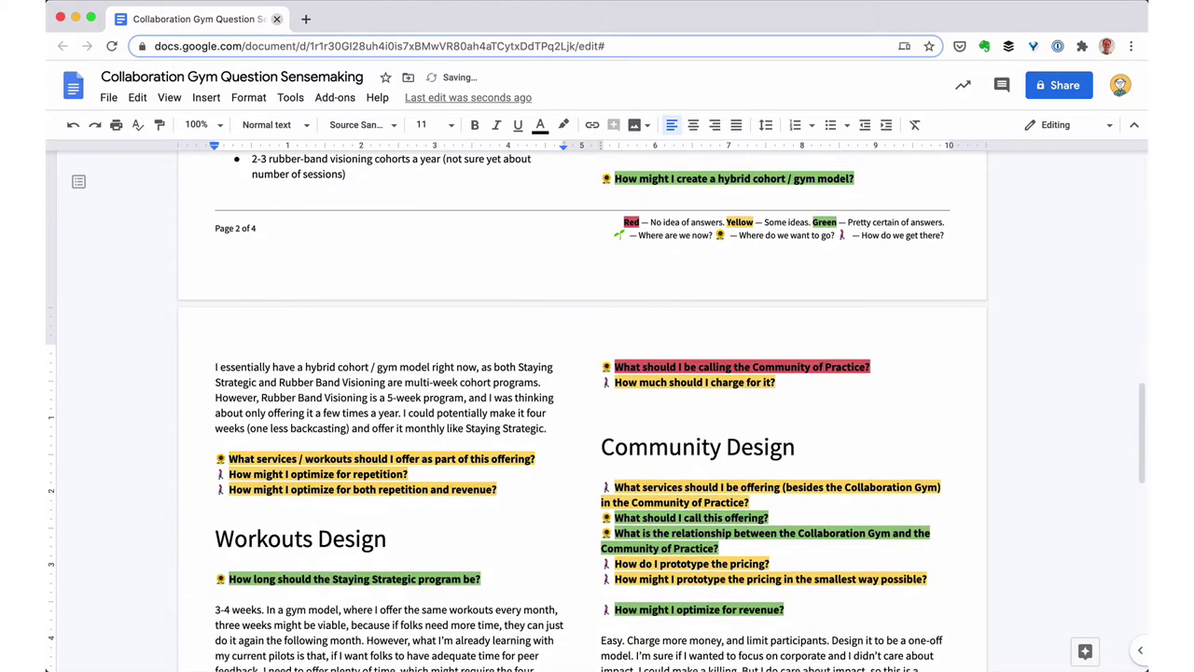
Move "How much should I invest in community?" from Workouts Design into Community Design, below the Collaboration Gym relationship question.
{"action": "scroll", "coordinate": [381, 451], "scroll_direction": "down", "scroll_amount": 6}
{"action": "left_click", "coordinate": [394, 410]}
{"action": "key", "text": "BackSpace"}
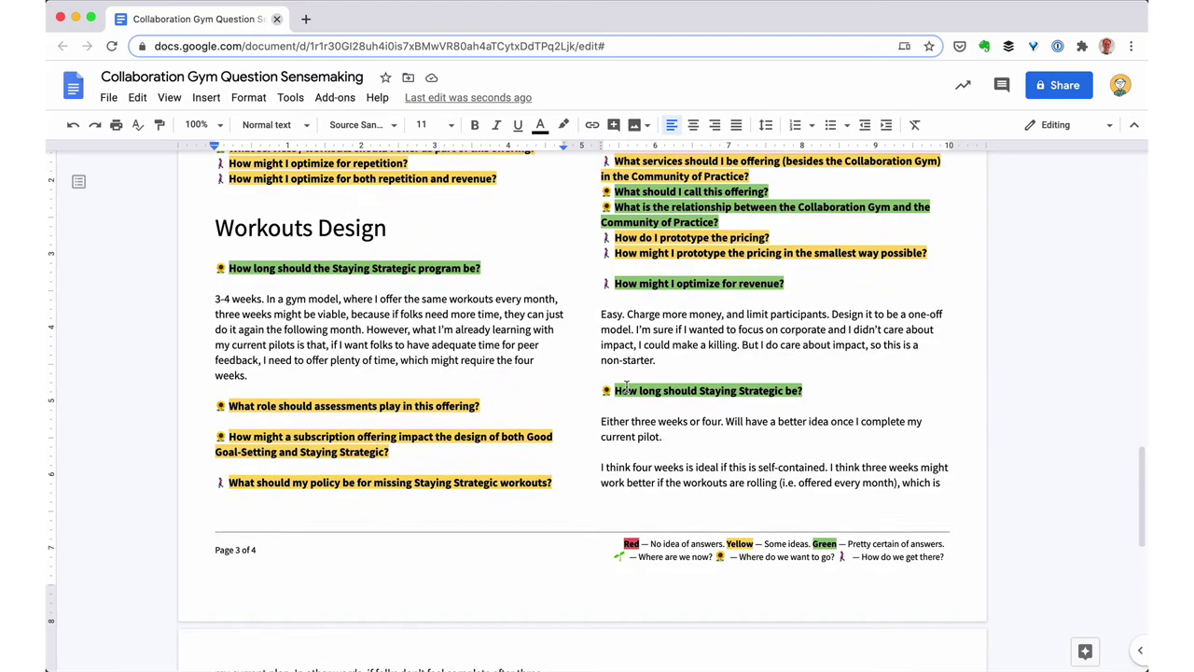
{"action": "key", "text": "Return"}
{"action": "key", "text": "super+v"}
Move "How long should Staying Strategic be?" with its answer to the end of Workouts Design, and the Community of Practice naming and charging questions above My Resources.
{"action": "left_click", "coordinate": [602, 405]}
{"action": "key", "text": "shift+Down"}
{"action": "key", "text": "shift+Down"}
{"action": "key", "text": "shift+Down"}
{"action": "key", "text": "shift+Down"}
{"action": "key", "text": "shift+Down"}
{"action": "key", "text": "shift+Down"}
{"action": "key", "text": "shift+Down"}
{"action": "key", "text": "shift+Down"}
{"action": "key", "text": "shift+Down"}
{"action": "key", "text": "shift+Down"}
{"action": "key", "text": "shift+Down"}
{"action": "key", "text": "shift+Down"}
{"action": "key", "text": "shift+Down"}
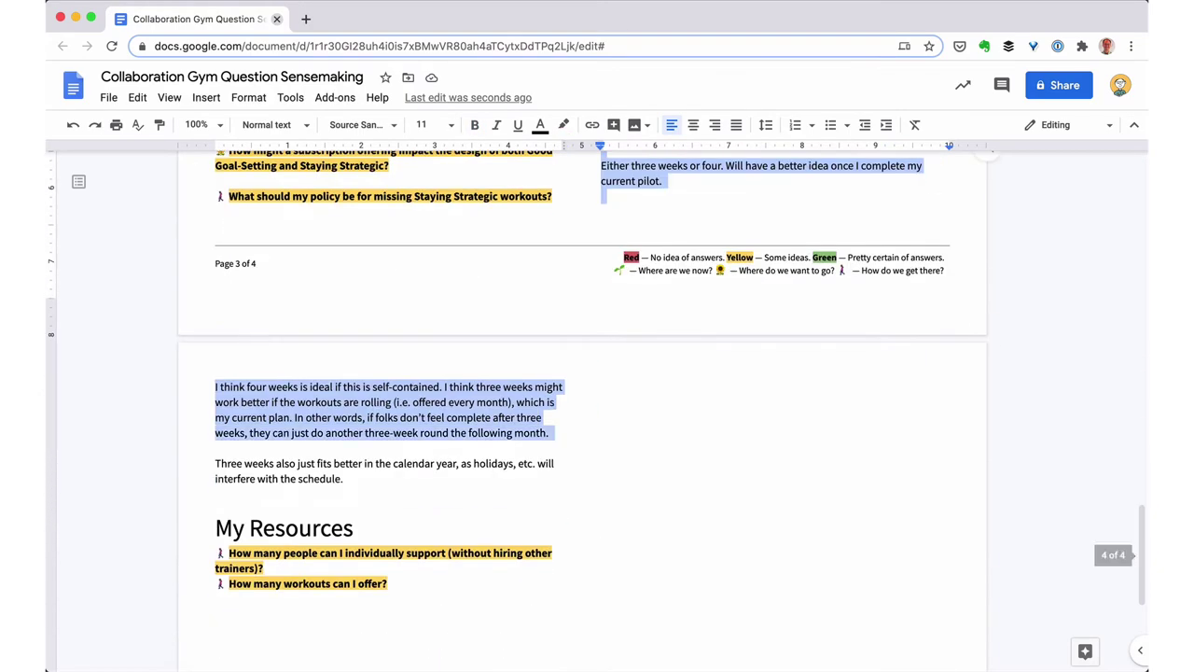
{"action": "key", "text": "BackSpace"}
{"action": "scroll", "coordinate": [680, 275], "scroll_direction": "up", "scroll_amount": 5}
{"action": "scroll", "coordinate": [680, 274], "scroll_direction": "down", "scroll_amount": 4}
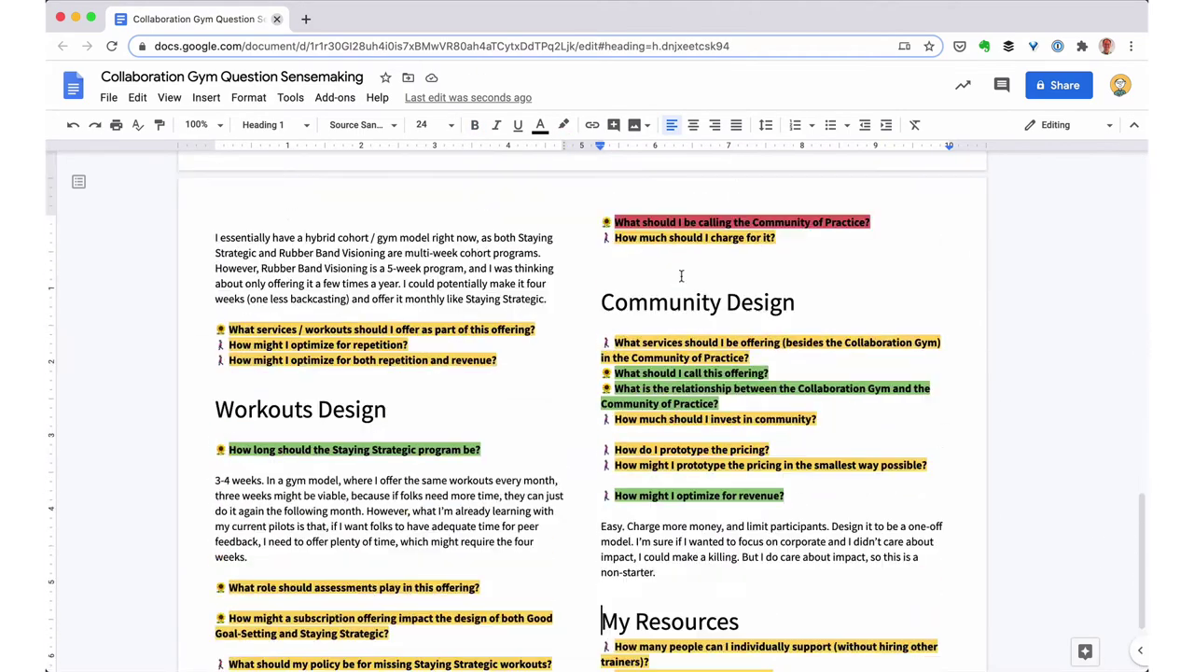
{"action": "left_click", "coordinate": [602, 220]}
{"action": "key", "text": "Return"}
{"action": "key", "text": "Up"}
{"action": "key", "text": "ctrl+v"}
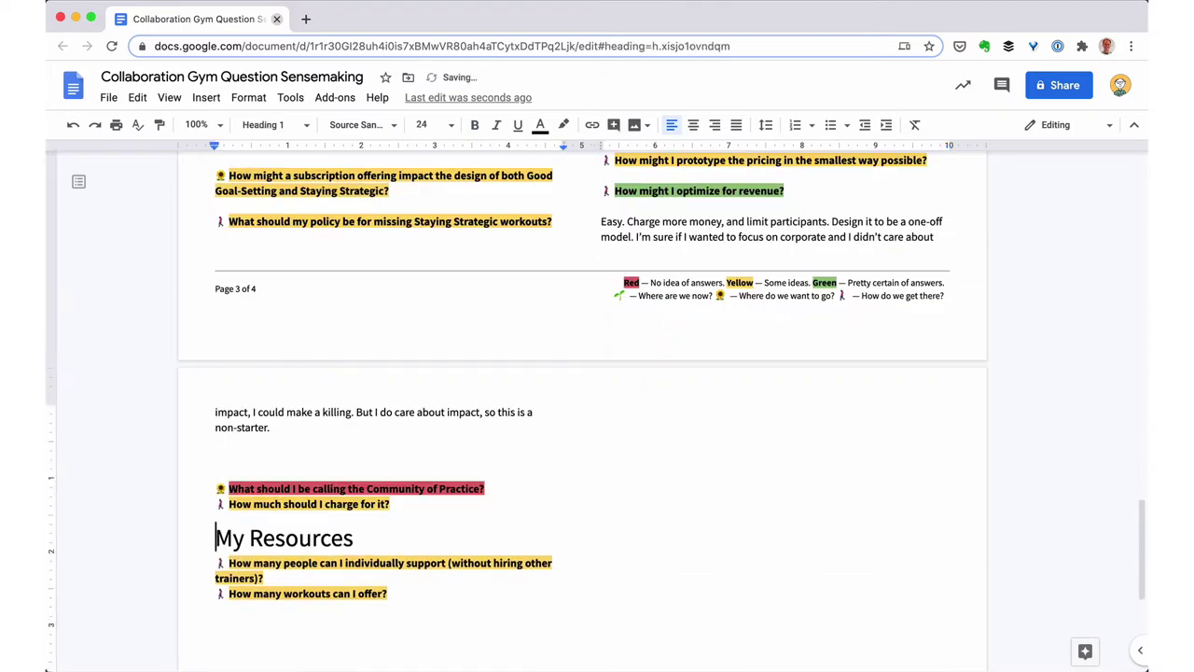
Move the entire Workouts Design section above Gym Design and remove the extra blank line after it.
{"action": "left_click", "coordinate": [246, 424]}
{"action": "key", "text": "Up"}
{"action": "key", "text": "Right"}
{"action": "key", "text": "shift+Down"}
{"action": "key", "text": "shift+Down"}
{"action": "key", "text": "shift+Down"}
{"action": "key", "text": "shift+Down"}
{"action": "key", "text": "shift+Down"}
{"action": "key", "text": "shift+Down"}
{"action": "key", "text": "shift+Down"}
{"action": "key", "text": "shift+Down"}
{"action": "key", "text": "shift+Down"}
{"action": "key", "text": "shift+Down"}
{"action": "key", "text": "shift+Down"}
{"action": "key", "text": "shift+Down"}
{"action": "key", "text": "shift+Down"}
{"action": "key", "text": "shift+Down"}
{"action": "key", "text": "shift+Down"}
{"action": "key", "text": "shift+Down"}
{"action": "key", "text": "shift+Down"}
{"action": "key", "text": "shift+Down"}
{"action": "key", "text": "shift+Down"}
{"action": "key", "text": "shift+Down"}
{"action": "key", "text": "shift+Down"}
{"action": "key", "text": "shift+Down"}
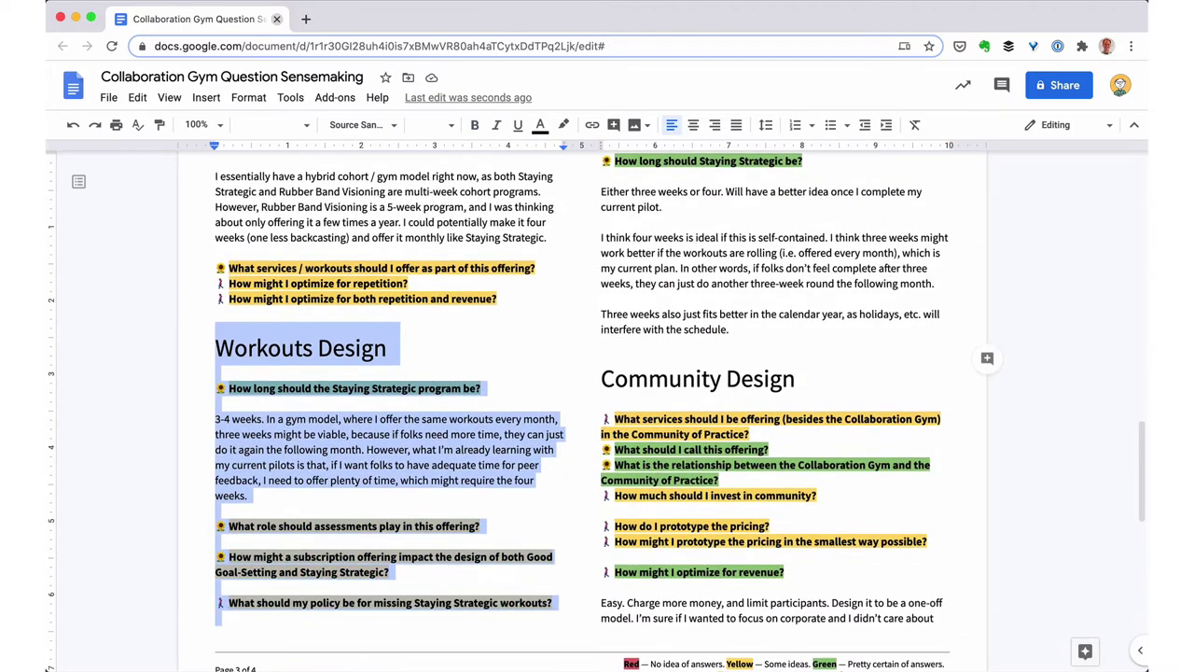
{"action": "key", "text": "super+x"}
{"action": "scroll", "coordinate": [106, 516], "scroll_direction": "up", "scroll_amount": 8}
{"action": "left_click", "coordinate": [215, 523]}
{"action": "key", "text": "super+v"}
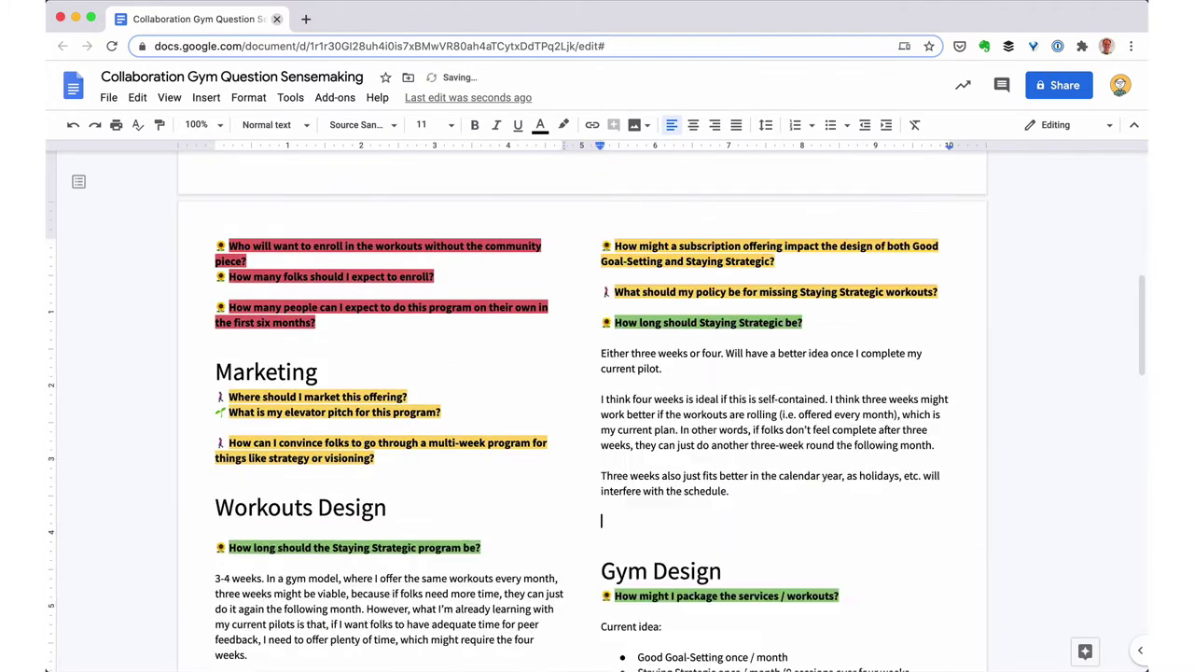
{"action": "key", "text": "BackSpace"}
Add the heading "Money, Money, Money, Money!" above the pricing questions and separate the two price-prototyping questions with a blank line.
{"action": "scroll", "coordinate": [597, 410], "scroll_direction": "up", "scroll_amount": 10}
{"action": "scroll", "coordinate": [583, 392], "scroll_direction": "down", "scroll_amount": 20}
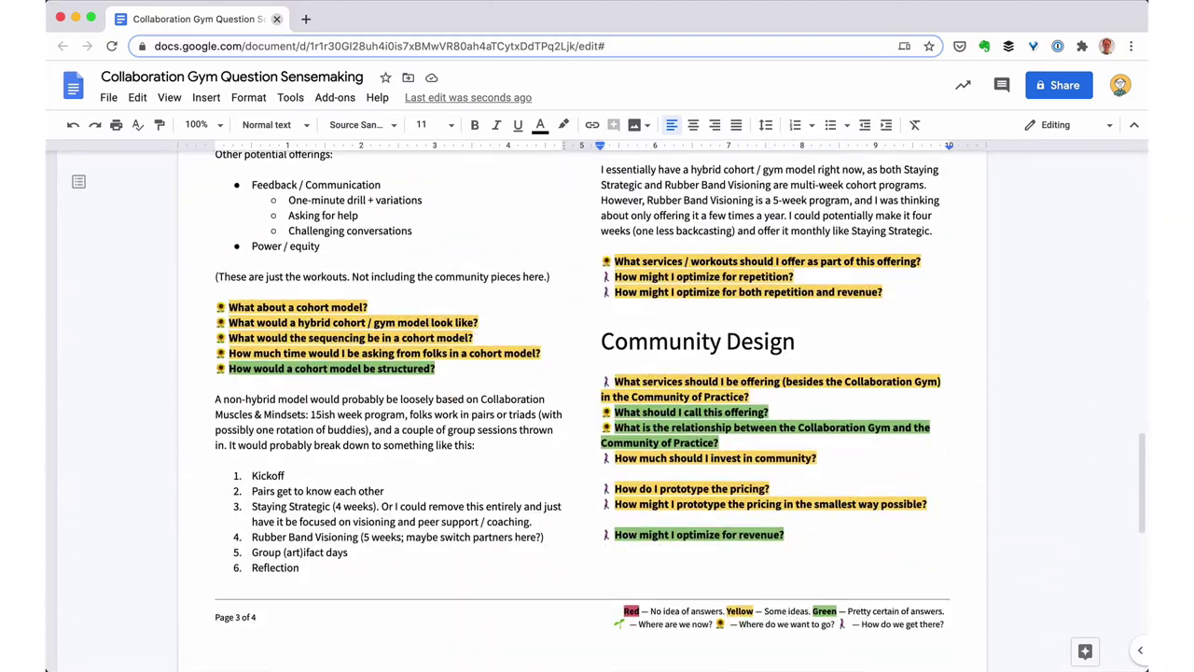
{"action": "type", "text": "sue"}
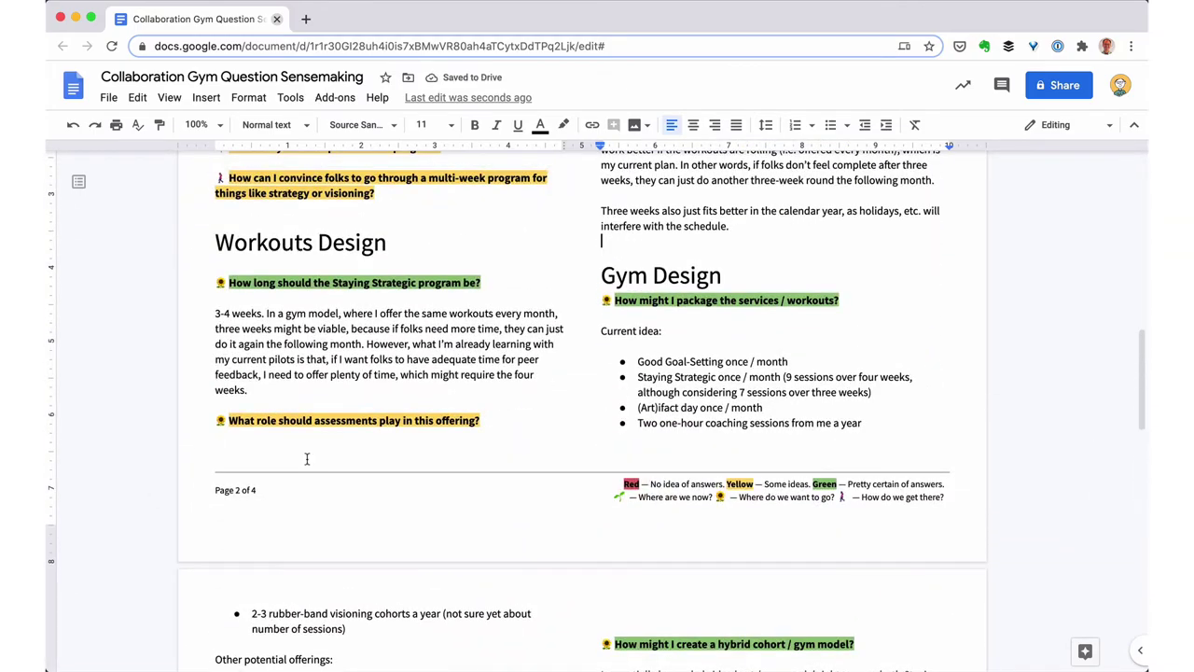
{"action": "scroll", "coordinate": [307, 458], "scroll_direction": "down", "scroll_amount": 18}
{"action": "scroll", "coordinate": [307, 458], "scroll_direction": "up", "scroll_amount": 10}
{"action": "left_click", "coordinate": [645, 506]}
{"action": "scroll", "coordinate": [645, 507], "scroll_direction": "down", "scroll_amount": 1}
{"action": "left_click", "coordinate": [648, 517]}
{"action": "key", "text": "shift+Down"}
{"action": "key", "text": "shift+Down"}
{"action": "key", "text": "shift+Down"}
{"action": "key", "text": "shift+Down"}
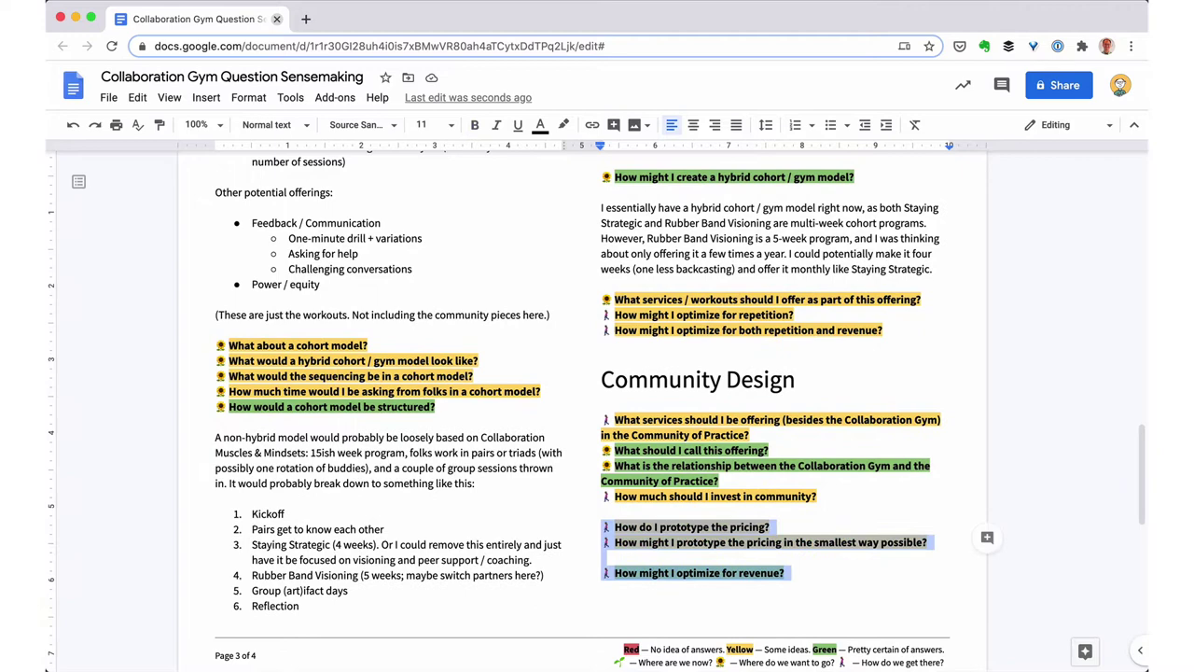
{"action": "key", "text": "Left"}
{"action": "key", "text": "Return"}
{"action": "key", "text": "Up"}
{"action": "key", "text": "super+alt+1"}
{"action": "type", "text": "Mo"}
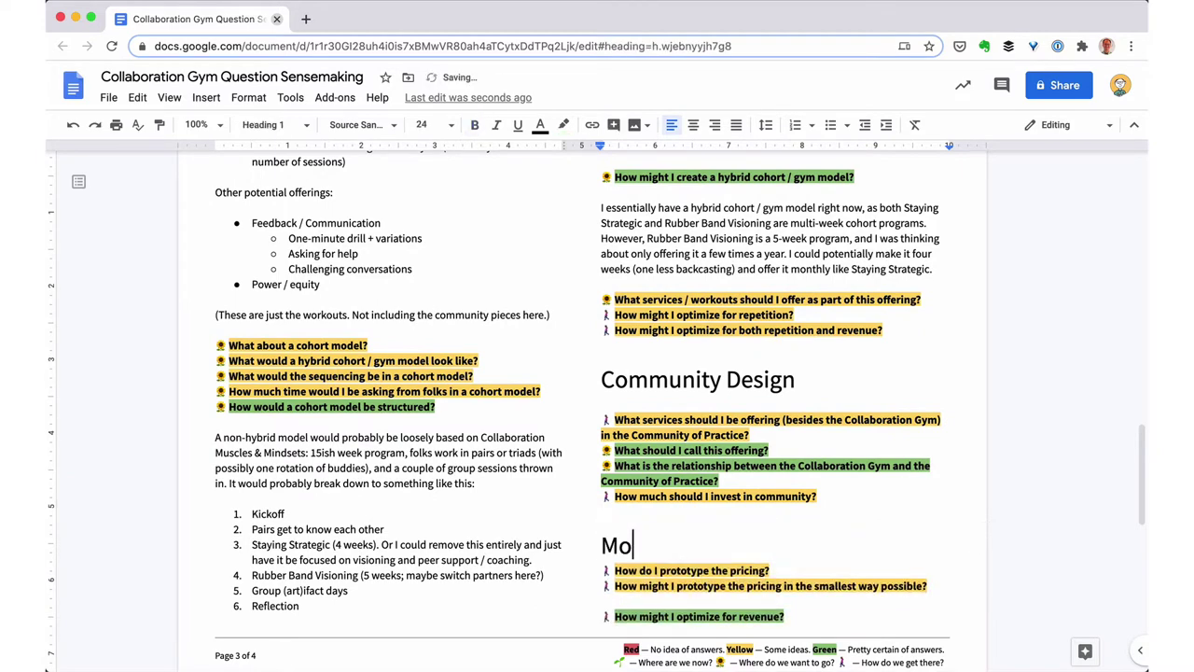
{"action": "key", "text": "Return"}
{"action": "key", "text": "Down"}
{"action": "key", "text": "Down"}
{"action": "key", "text": "Return"}
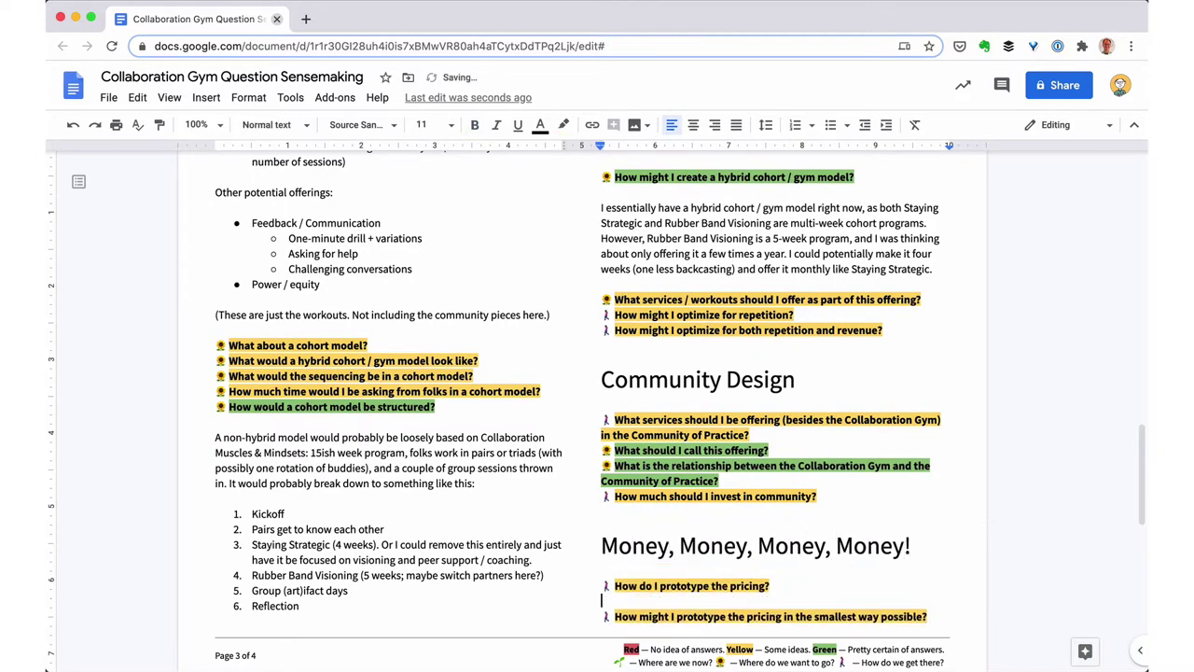
Complete the charging question above My Resources with "of Practice" and cut the Community of Practice naming question.
{"action": "scroll", "coordinate": [582, 411], "scroll_direction": "down", "scroll_amount": 5}
{"action": "left_click", "coordinate": [216, 572]}
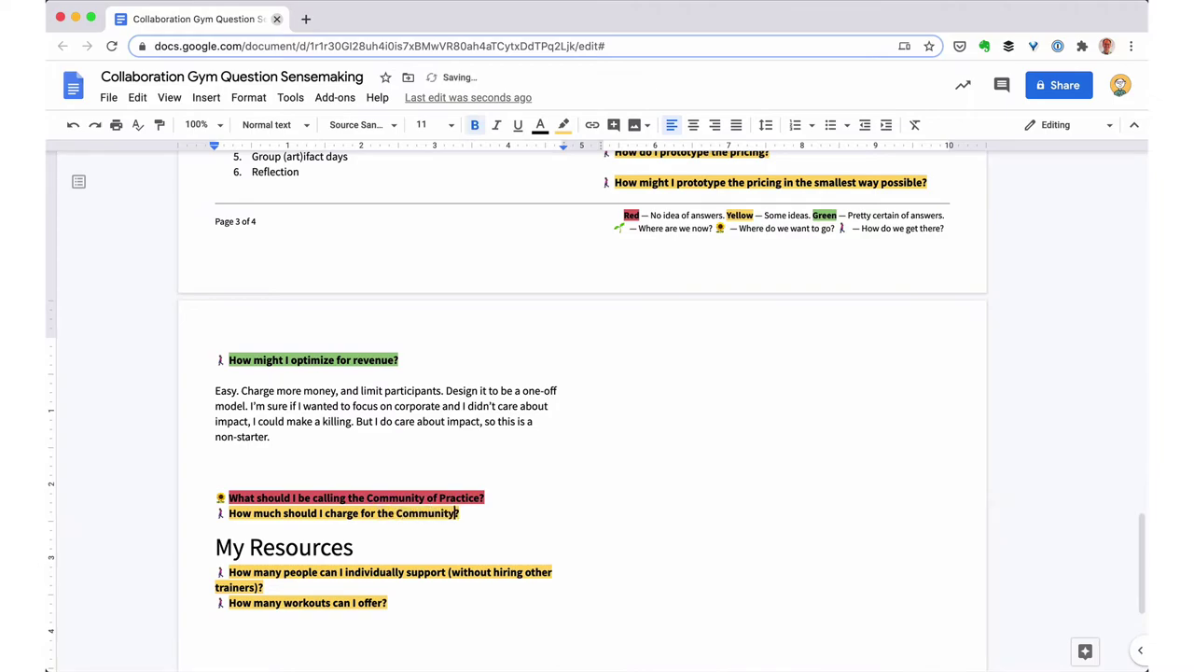
{"action": "type", "text": "of Practice"}
{"action": "key", "text": "Up"}
{"action": "key", "text": "super+Left"}
{"action": "key", "text": "shift+Down"}
{"action": "key", "text": "super+x"}
{"action": "key", "text": "BackSpace"}
{"action": "key", "text": "BackSpace"}
{"action": "scroll", "coordinate": [589, 485], "scroll_direction": "up", "scroll_amount": 3}
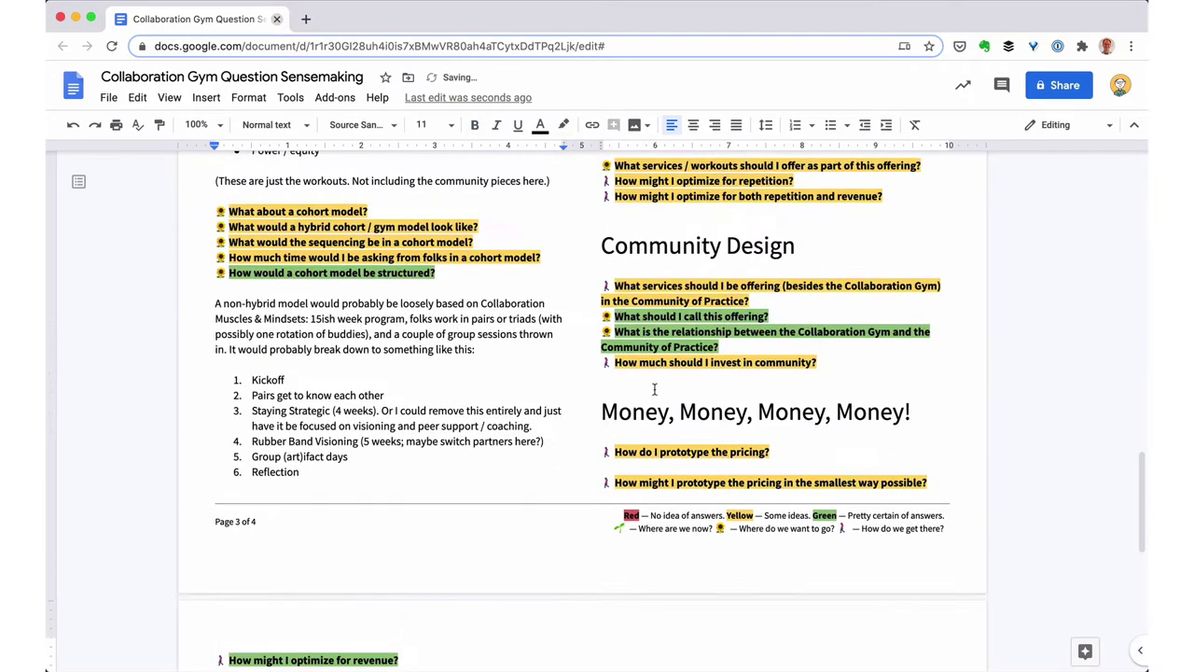
In the "How long do I think it will take" question, replace "this aspiration" with "these time and revenue goals".
{"action": "scroll", "coordinate": [654, 389], "scroll_direction": "up", "scroll_amount": 15}
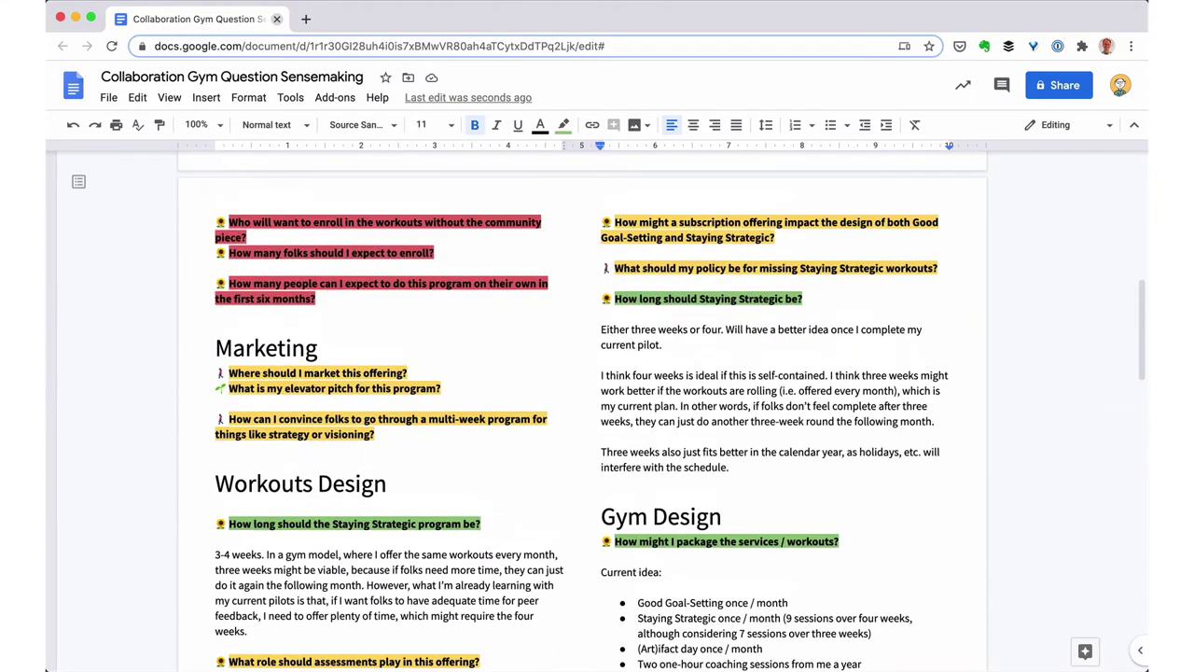
{"action": "scroll", "coordinate": [582, 405], "scroll_direction": "up", "scroll_amount": 10}
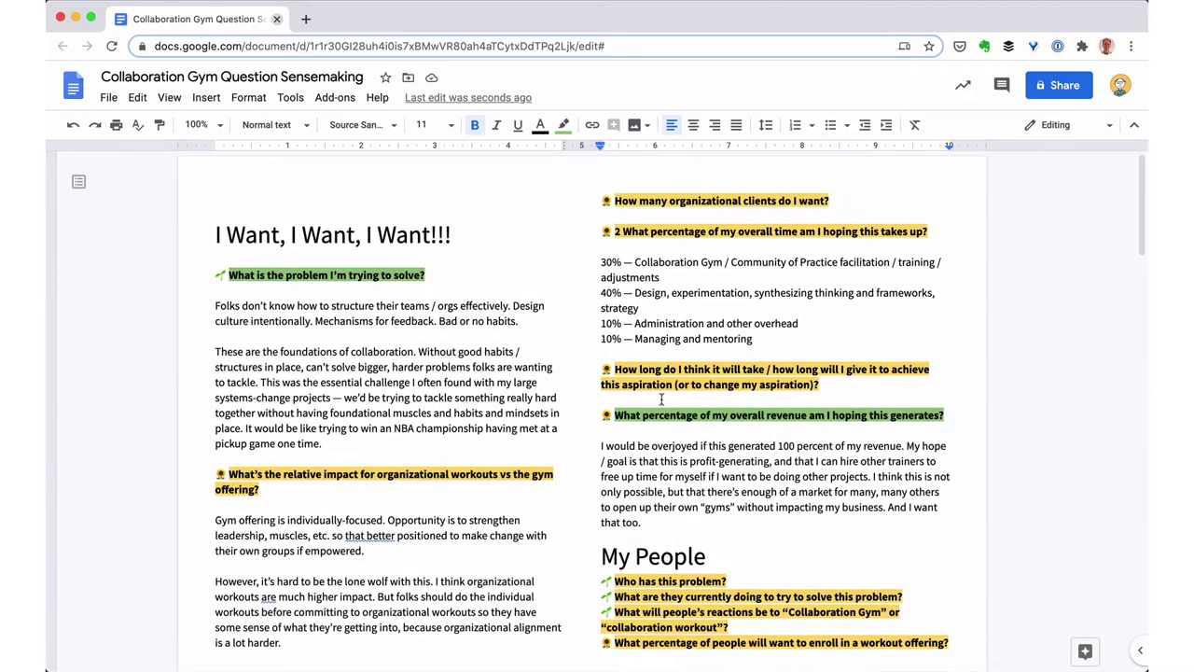
{"action": "left_click", "coordinate": [654, 356]}
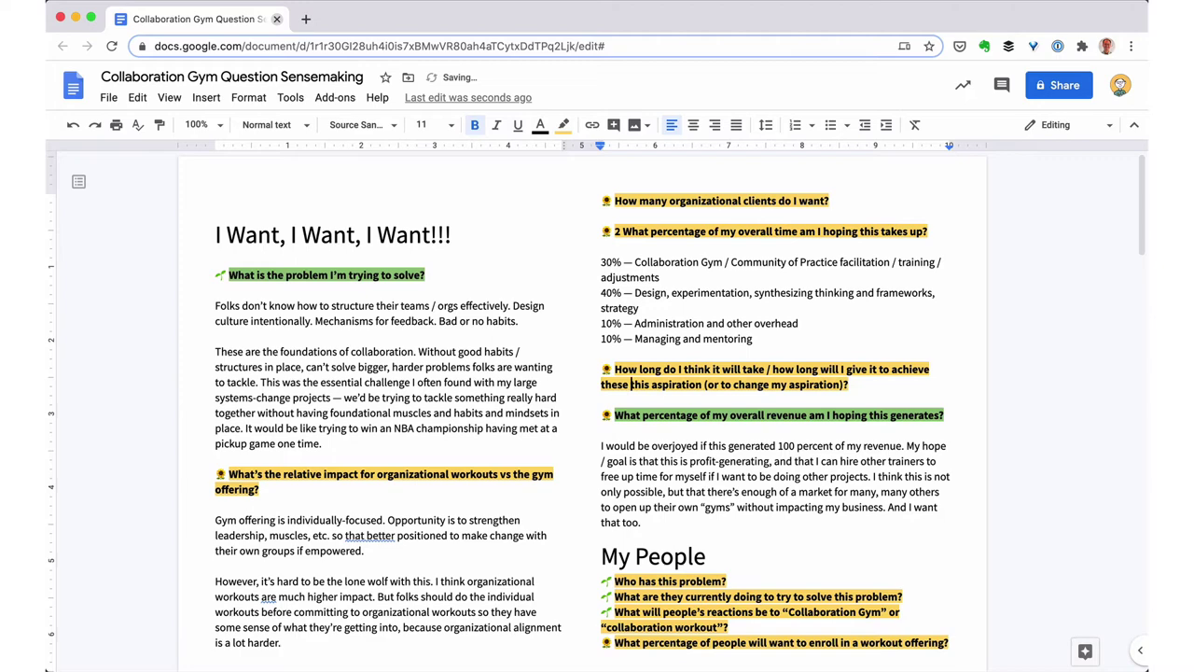
{"action": "type", "text": "goals"}
{"action": "key", "text": "alt+shift+Right"}
{"action": "key", "text": "alt+shift+Right"}
{"action": "key", "text": "BackSpace"}
Move the "How long do I think it will take" question below the overall revenue answer, just above My People.
{"action": "left_click", "coordinate": [601, 556]}
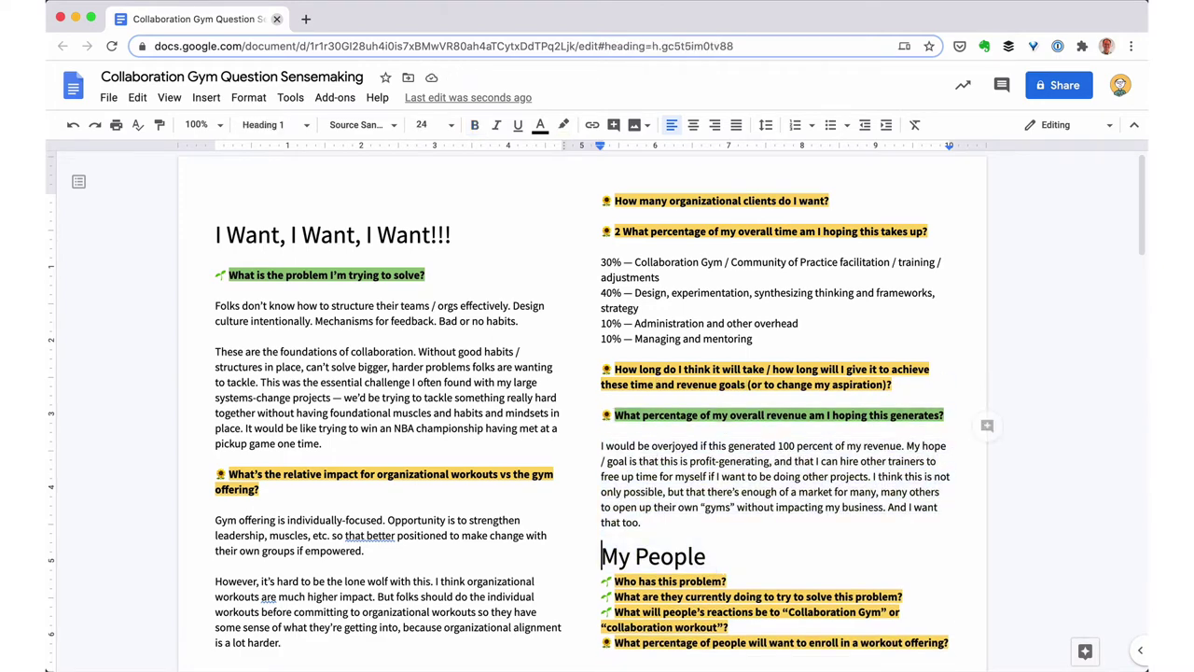
{"action": "key", "text": "Left"}
{"action": "key", "text": "Return"}
{"action": "key", "text": "alt+shift+Up"}
{"action": "key", "text": "alt+shift+Up"}
{"action": "key", "text": "alt+shift+Up"}
{"action": "key", "text": "alt+shift+Up"}
{"action": "key", "text": "super+x"}
{"action": "key", "text": "Up"}
{"action": "key", "text": "Up"}
{"action": "key", "text": "Up"}
{"action": "key", "text": "super+v"}
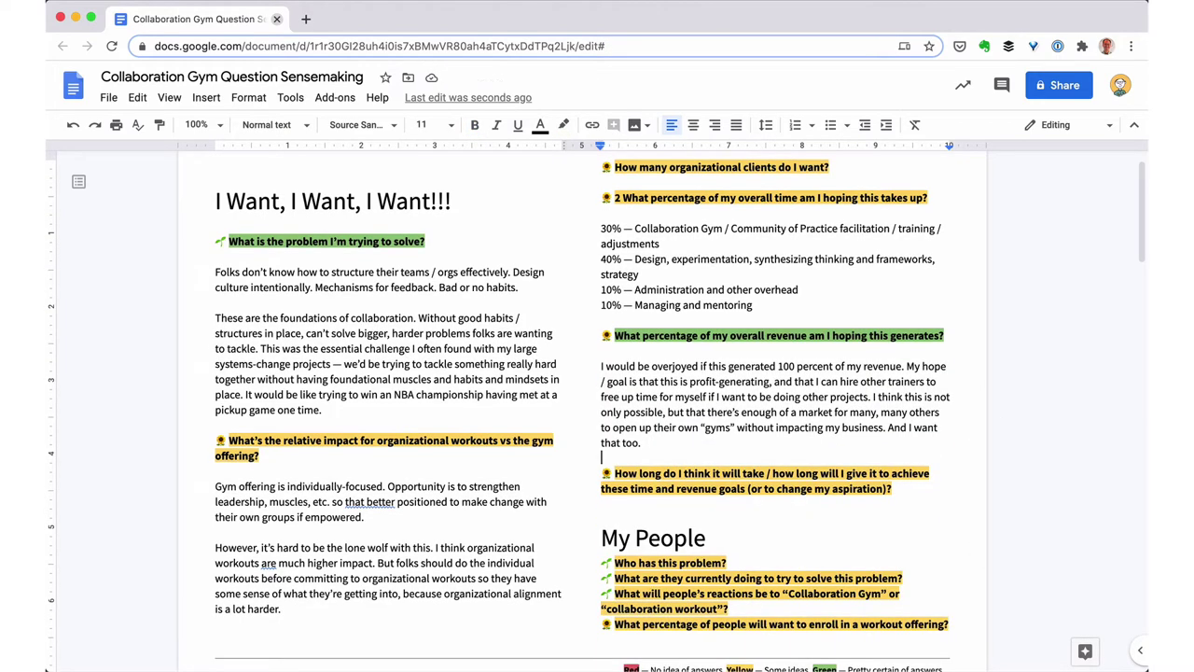
Start My People on a new page and leave blank answer lines below each of its four yellow questions.
{"action": "scroll", "coordinate": [475, 435], "scroll_direction": "up", "scroll_amount": 1}
{"action": "scroll", "coordinate": [475, 435], "scroll_direction": "down", "scroll_amount": 1}
{"action": "scroll", "coordinate": [476, 436], "scroll_direction": "up", "scroll_amount": 1}
{"action": "scroll", "coordinate": [476, 436], "scroll_direction": "down", "scroll_amount": 2}
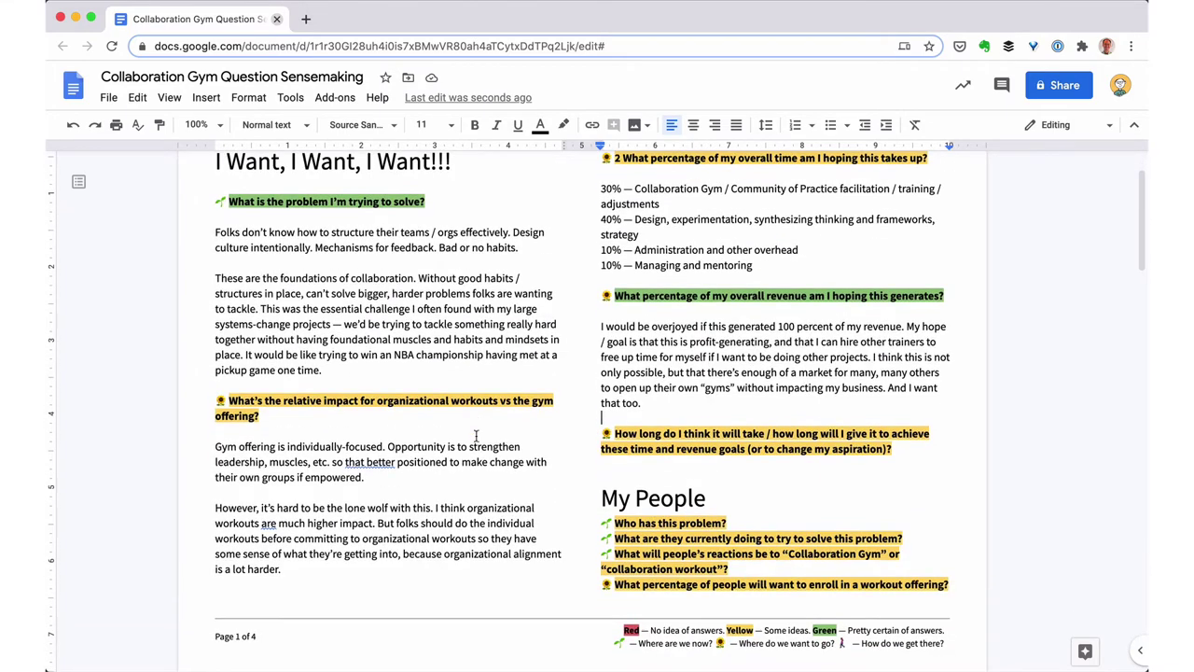
{"action": "key", "text": "ctrl+z"}
{"action": "key", "text": "ctrl+z"}
{"action": "key", "text": "ctrl+z"}
{"action": "key", "text": "ctrl+z"}
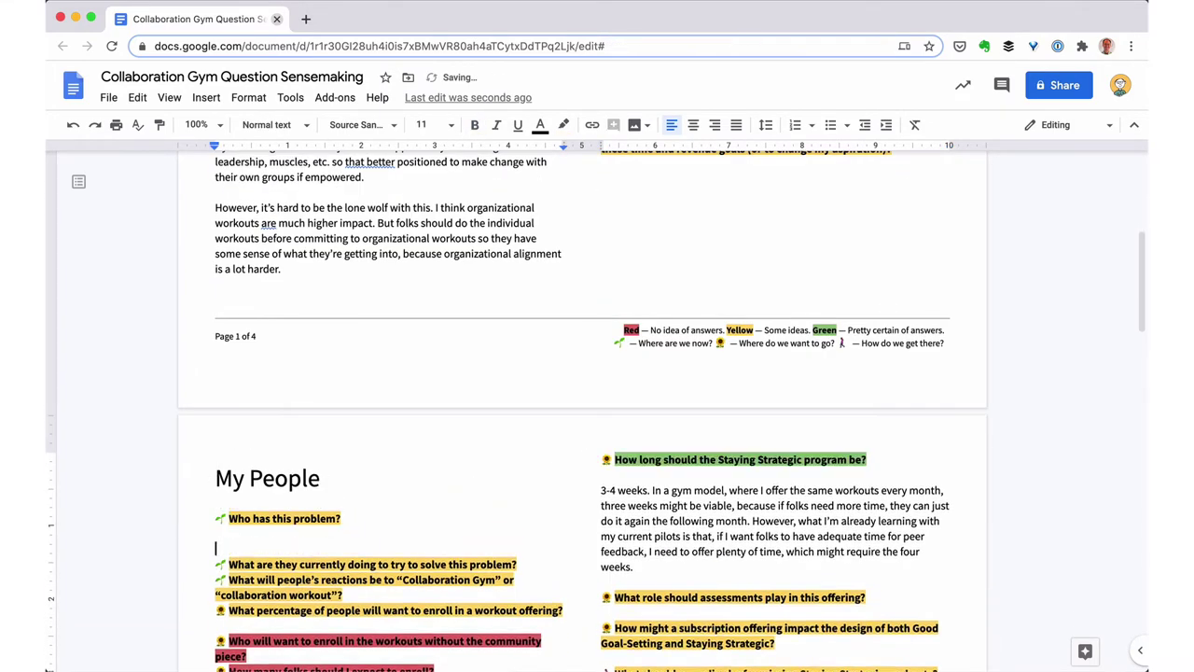
{"action": "key", "text": "ctrl+z"}
{"action": "key", "text": "ctrl+z"}
{"action": "key", "text": "ctrl+z"}
{"action": "key", "text": "ctrl+z"}
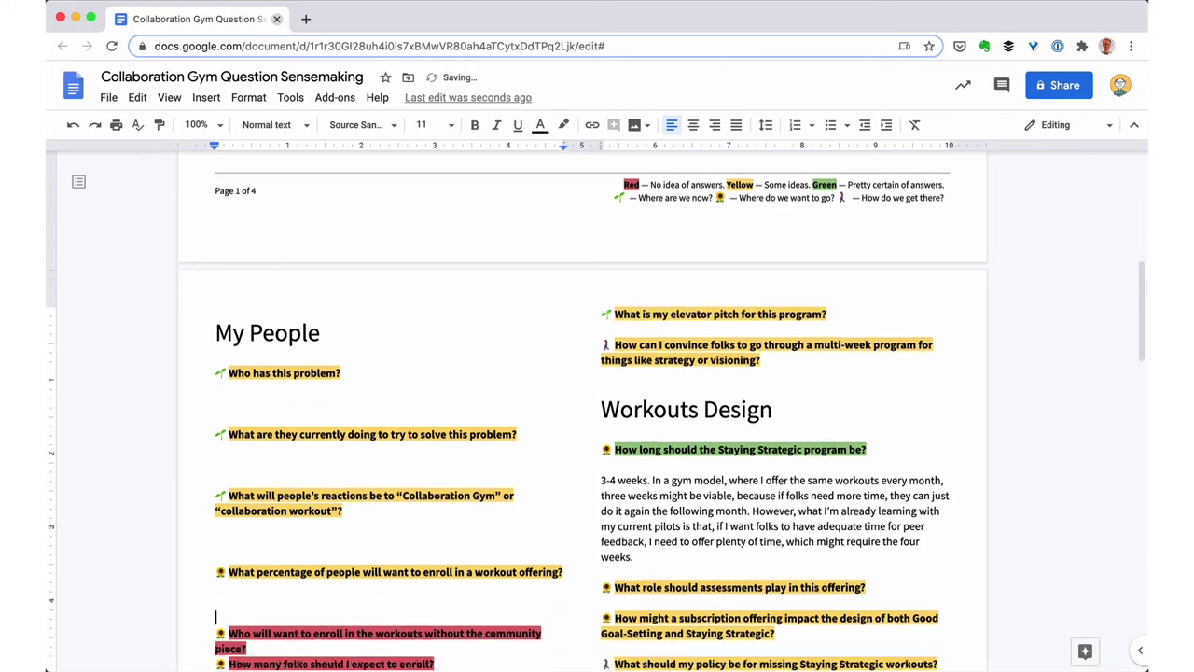
Leave blank answer lines below the red enrollment questions at the end of My People.
{"action": "key", "text": "ctrl+z"}
{"action": "key", "text": "ctrl+z"}
{"action": "key", "text": "ctrl+z"}
{"action": "key", "text": "ctrl+z"}
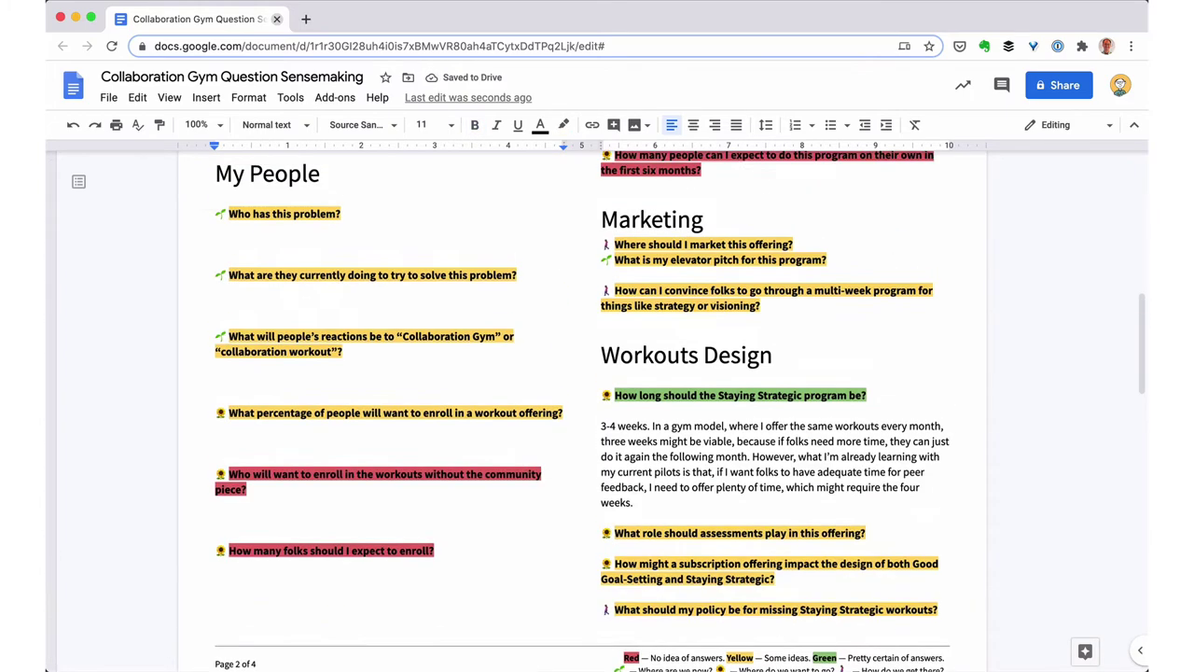
{"action": "key", "text": "ctrl+z"}
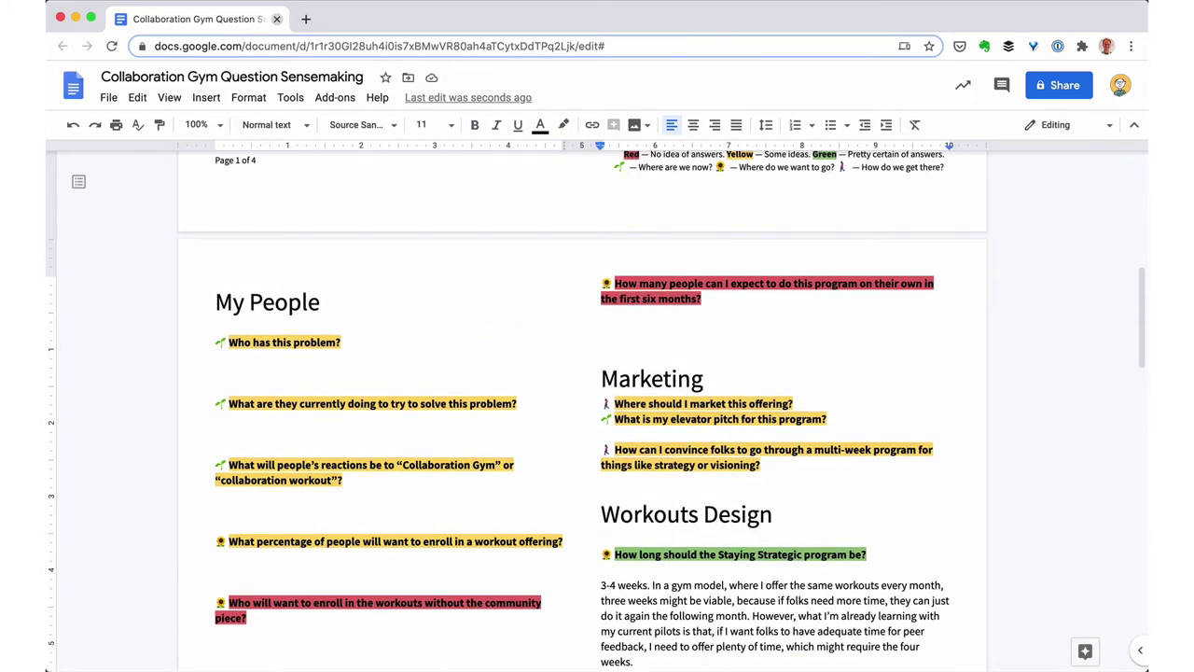
Start Marketing and Workouts Design on new pages, leaving blank answer lines below the Marketing questions.
{"action": "key", "text": "ctrl+z"}
{"action": "key", "text": "ctrl+z"}
{"action": "key", "text": "ctrl+z"}
{"action": "key", "text": "ctrl+z"}
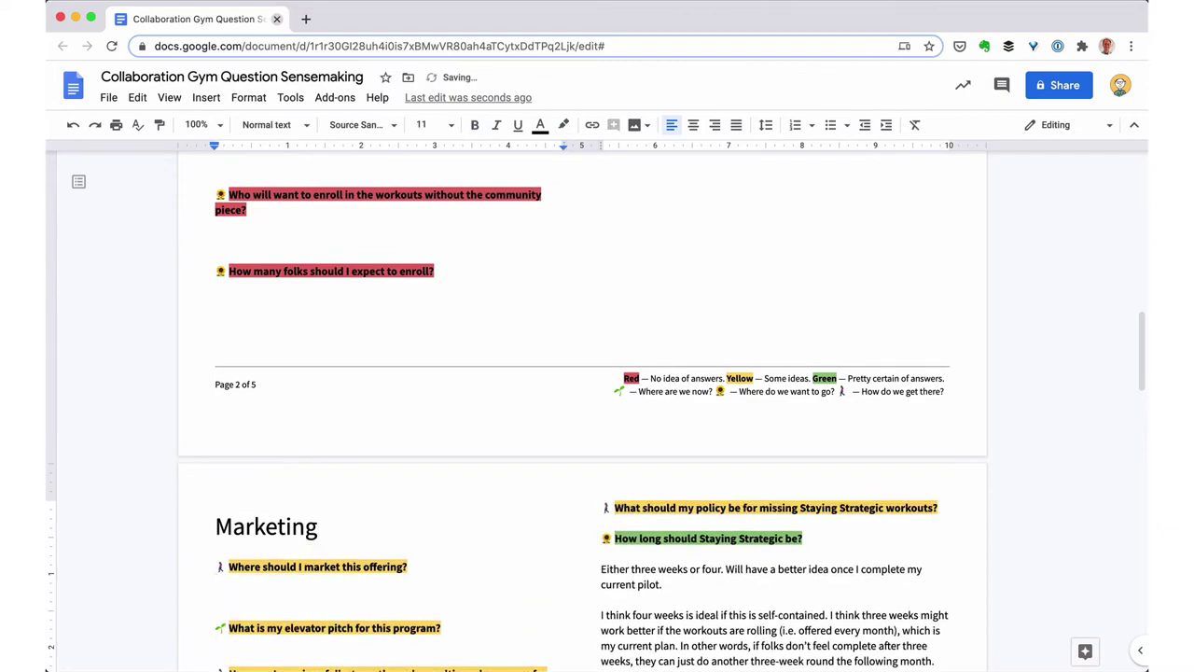
{"action": "scroll", "coordinate": [582, 410], "scroll_direction": "down", "scroll_amount": 1}
{"action": "key", "text": "super+z"}
{"action": "scroll", "coordinate": [582, 411], "scroll_direction": "up", "scroll_amount": 6}
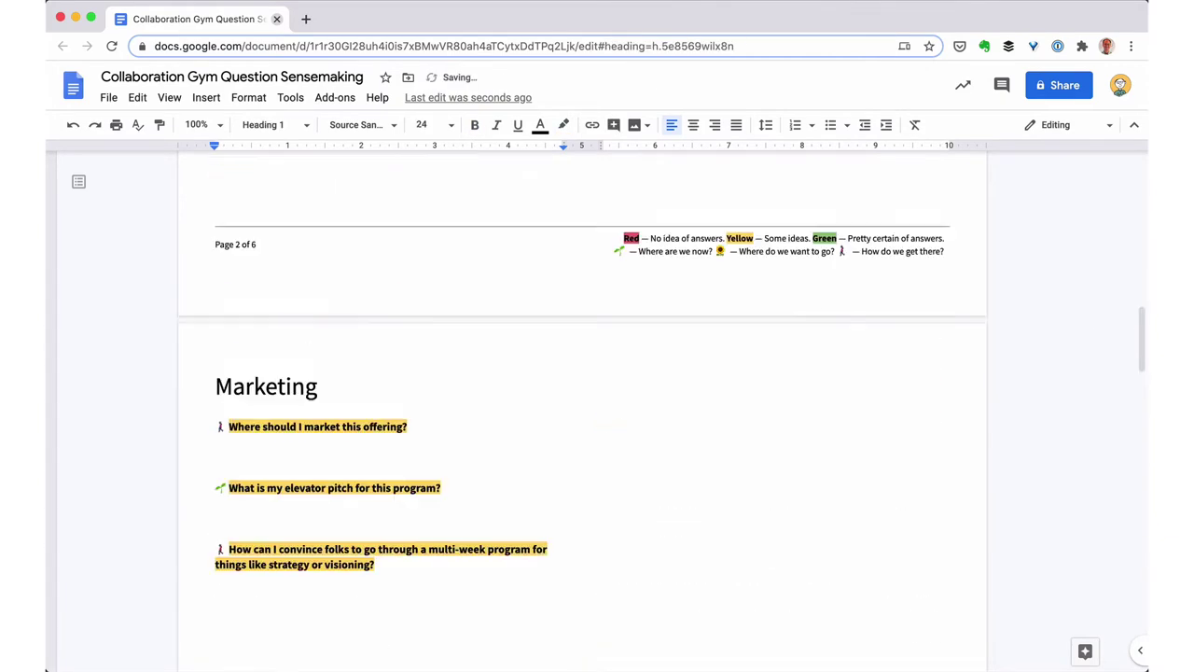
Move the assessments question to the start of Workouts Design, reword it to "these offerings", and leave blank lines below it.
{"action": "scroll", "coordinate": [582, 410], "scroll_direction": "down", "scroll_amount": 12}
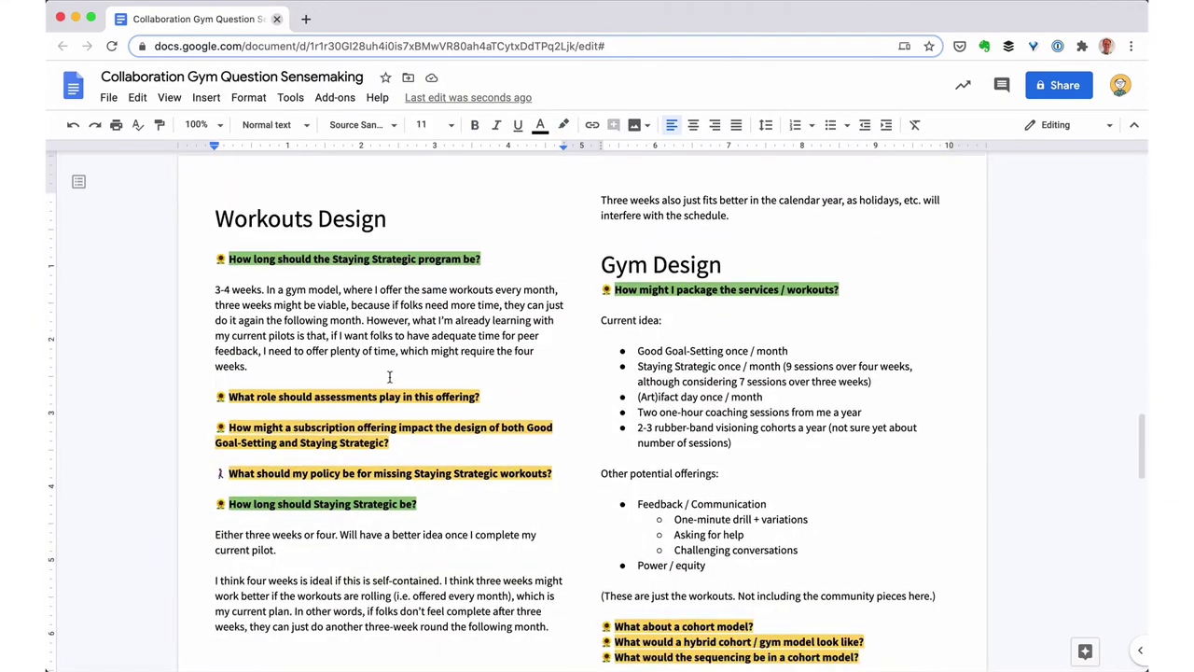
{"action": "key", "text": "ctrl+z"}
{"action": "key", "text": "ctrl+z"}
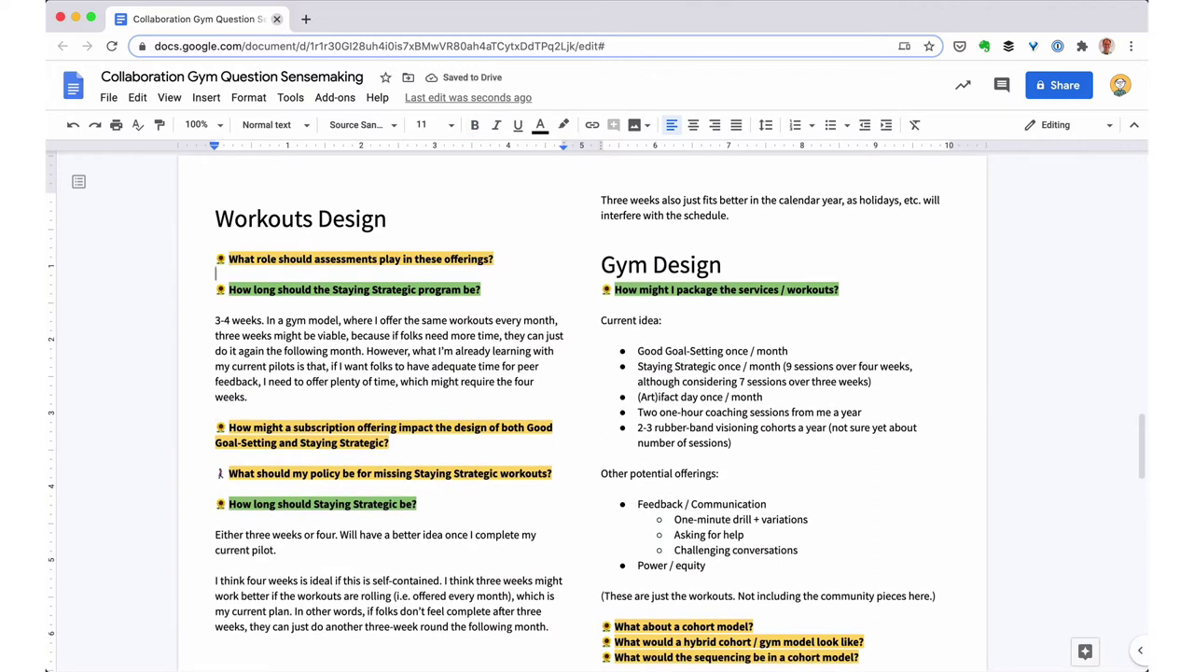
{"action": "key", "text": "Return"}
Move "How long should Staying Strategic be?" with its answer directly below the answer about the Staying Strategic program's length.
{"action": "key", "text": "shift+Down"}
{"action": "key", "text": "shift+Down"}
{"action": "key", "text": "shift+Down"}
{"action": "key", "text": "Right"}
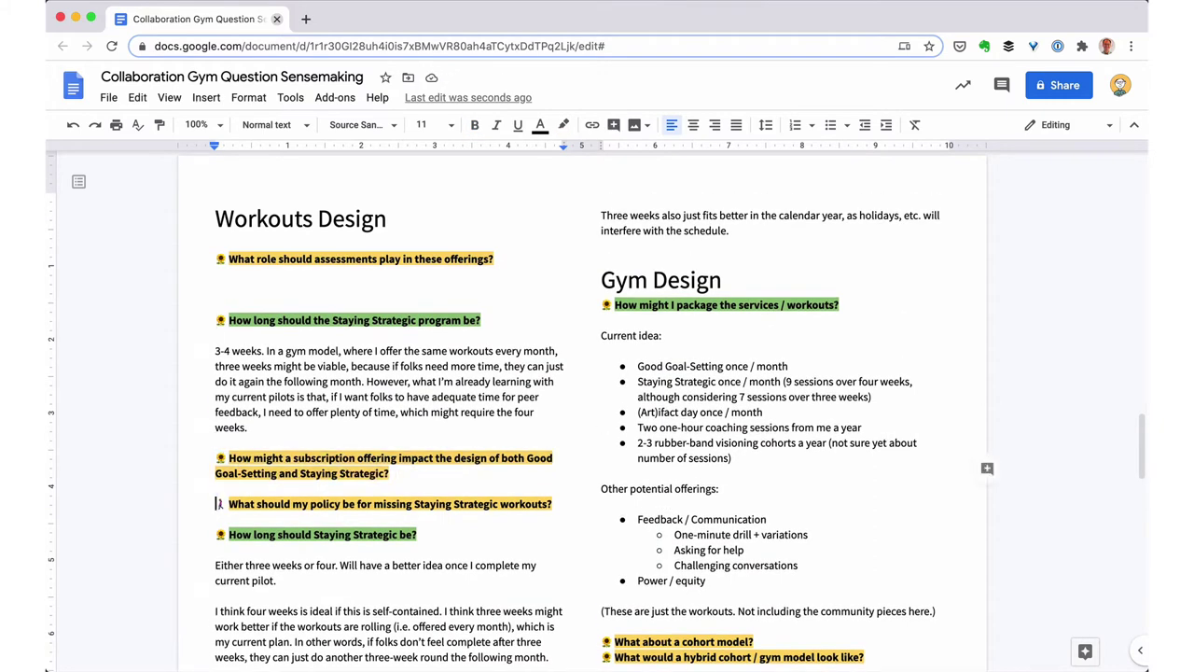
{"action": "key", "text": "shift+Down"}
{"action": "key", "text": "shift+Down"}
{"action": "key", "text": "Right"}
{"action": "key", "text": "shift+Down"}
{"action": "key", "text": "shift+Down"}
{"action": "key", "text": "shift+Down"}
{"action": "key", "text": "shift+Down"}
{"action": "key", "text": "shift+Down"}
{"action": "key", "text": "shift+Down"}
{"action": "key", "text": "shift+Down"}
{"action": "key", "text": "shift+Down"}
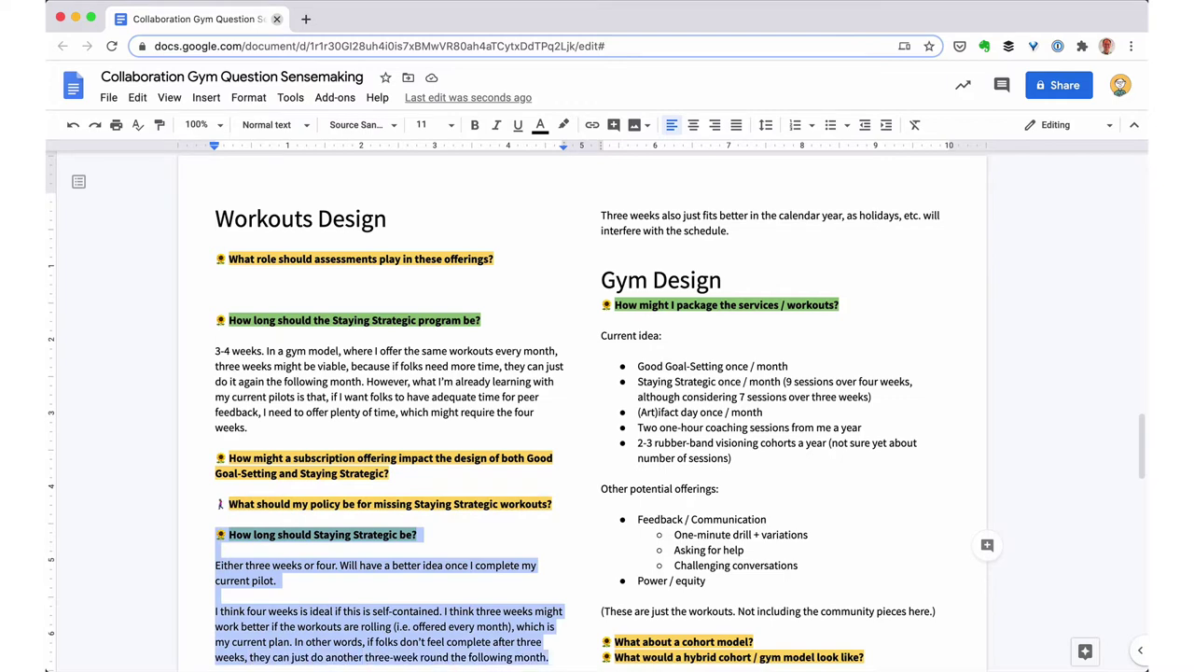
{"action": "key", "text": "shift+Down"}
{"action": "key", "text": "shift+Down"}
{"action": "key", "text": "shift+Down"}
{"action": "key", "text": "shift+Down"}
{"action": "key", "text": "shift+Down"}
{"action": "key", "text": "super+x"}
{"action": "key", "text": "Up"}
{"action": "key", "text": "Up"}
{"action": "key", "text": "Up"}
{"action": "key", "text": "Up"}
{"action": "key", "text": "Up"}
{"action": "key", "text": "Up"}
{"action": "key", "text": "Return"}
{"action": "key", "text": "super+v"}
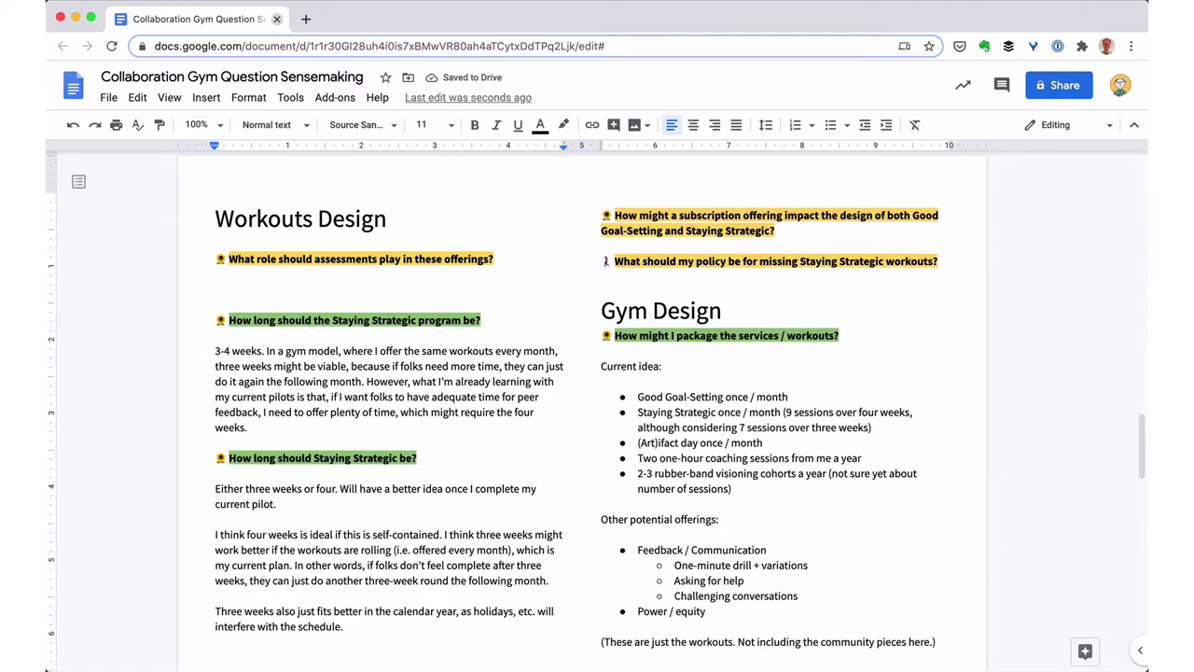
Delete the duplicate question "How long should Staying Strategic be?" and the program-length answer's opening text before "However, what I'm already learning".
{"action": "key", "text": "shift+Down"}
{"action": "key", "text": "BackSpace"}
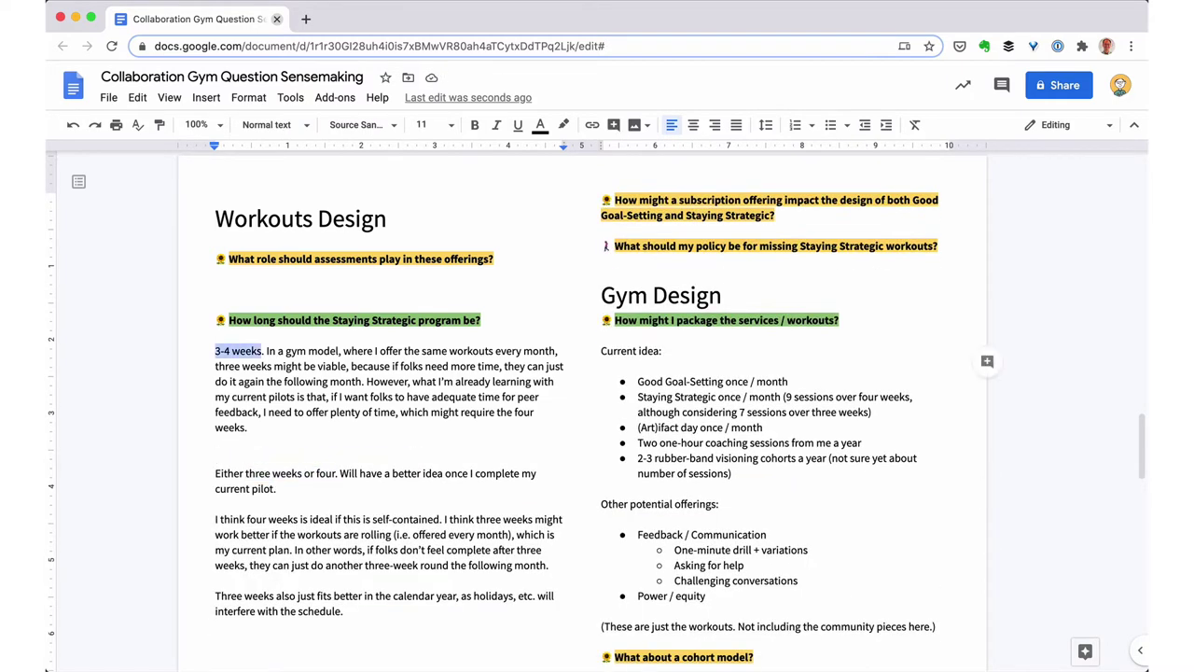
{"action": "triple_click", "coordinate": [375, 480]}
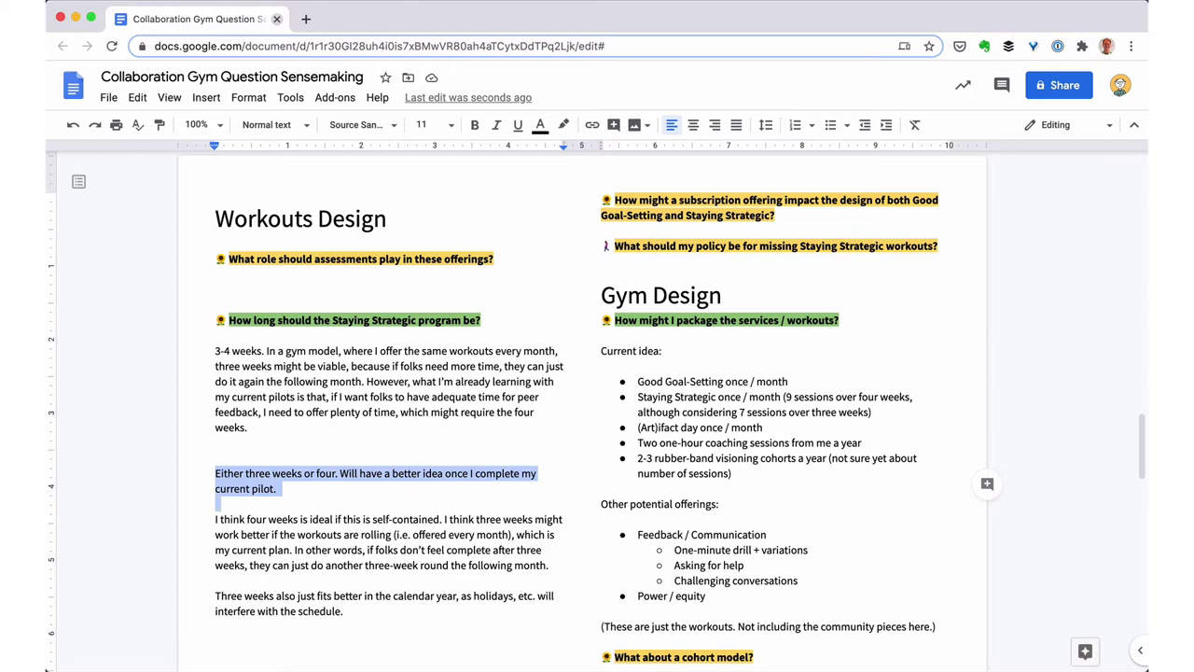
{"action": "left_click", "coordinate": [216, 443]}
{"action": "key", "text": "Up"}
{"action": "key", "text": "Up"}
{"action": "key", "text": "Up"}
{"action": "key", "text": "shift+Down"}
{"action": "key", "text": "shift+Down"}
{"action": "key", "text": "shift+alt+Right"}
{"action": "key", "text": "shift+alt+Right"}
{"action": "key", "text": "shift+alt+Right"}
{"action": "key", "text": "shift+alt+Right"}
{"action": "key", "text": "shift+alt+Right"}
{"action": "key", "text": "shift+alt+Right"}
{"action": "key", "text": "shift+alt+Right"}
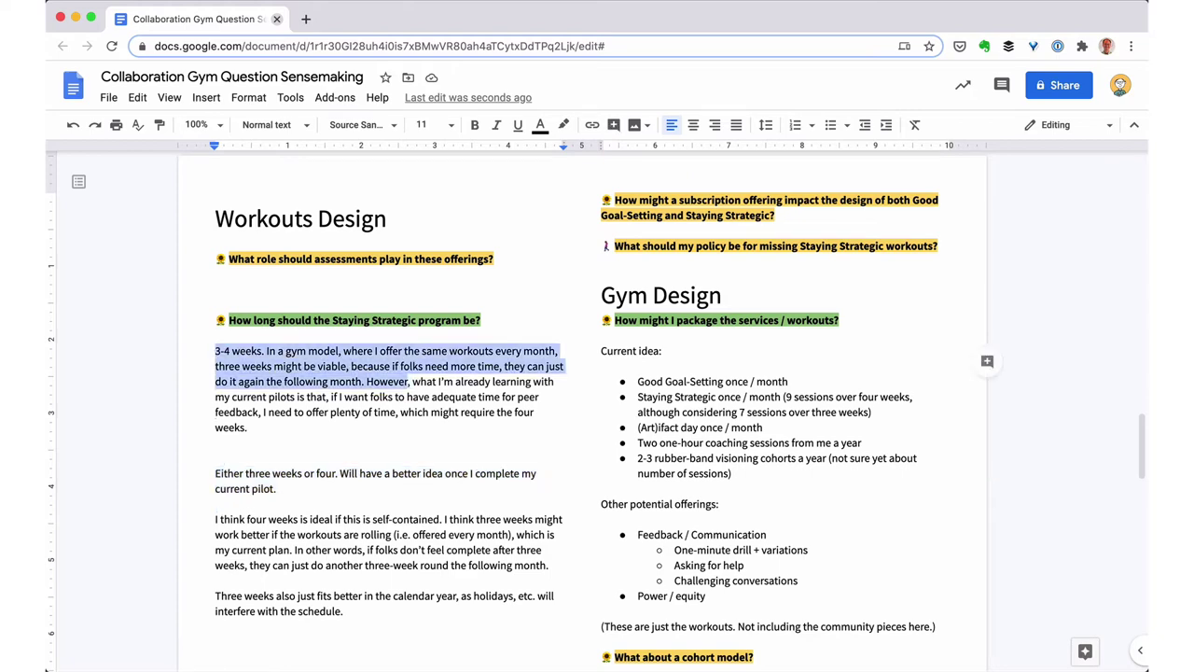
{"action": "key", "text": "BackSpace"}
Move the "However, what I'm already learning with my current pilots" paragraph to the end of the combined program-length answer.
{"action": "key", "text": "shift+Down"}
{"action": "key", "text": "shift+Down"}
{"action": "key", "text": "shift+Down"}
{"action": "key", "text": "shift+Down"}
{"action": "key", "text": "shift+Down"}
{"action": "key", "text": "super+x"}
{"action": "key", "text": "Down"}
{"action": "key", "text": "Down"}
{"action": "key", "text": "Down"}
{"action": "key", "text": "Down"}
{"action": "key", "text": "Down"}
{"action": "key", "text": "Down"}
{"action": "key", "text": "Down"}
{"action": "key", "text": "Down"}
{"action": "key", "text": "Down"}
{"action": "key", "text": "Down"}
{"action": "key", "text": "Down"}
{"action": "key", "text": "super+v"}
{"action": "key", "text": "Delete"}
Move the missing Staying Strategic workouts policy question above the subscription offering question, leaving blank answer lines below it.
{"action": "key", "text": "Down"}
{"action": "key", "text": "Down"}
{"action": "key", "text": "Down"}
{"action": "key", "text": "Down"}
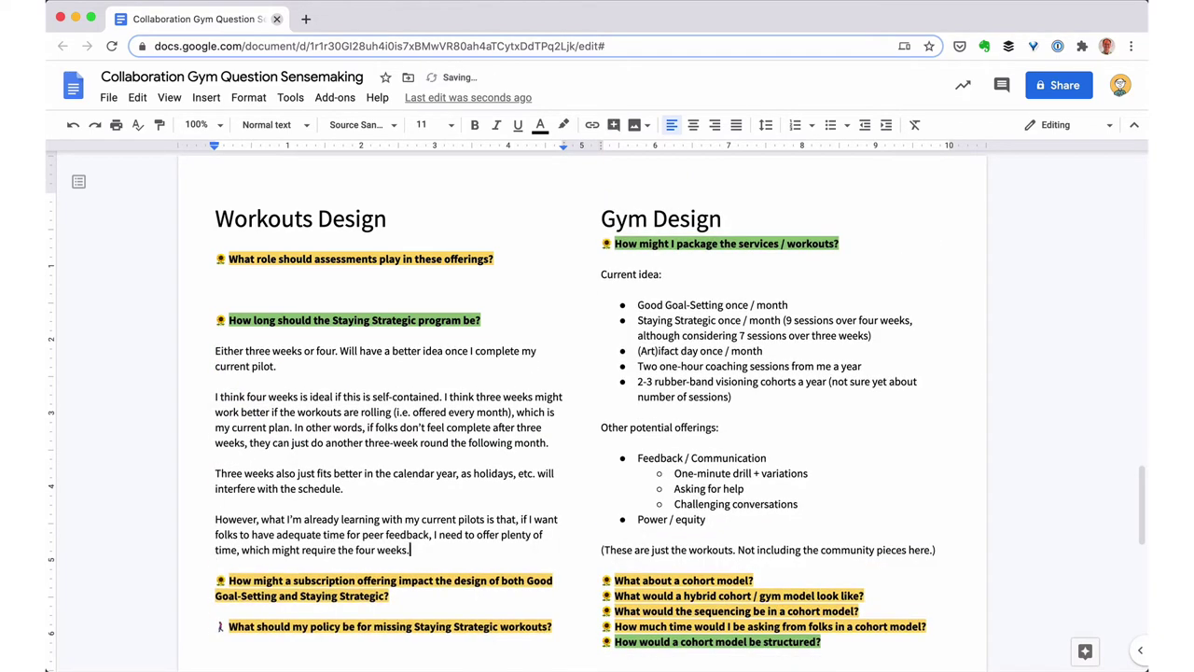
{"action": "key", "text": "shift+Down"}
{"action": "key", "text": "super+x"}
{"action": "key", "text": "Return"}
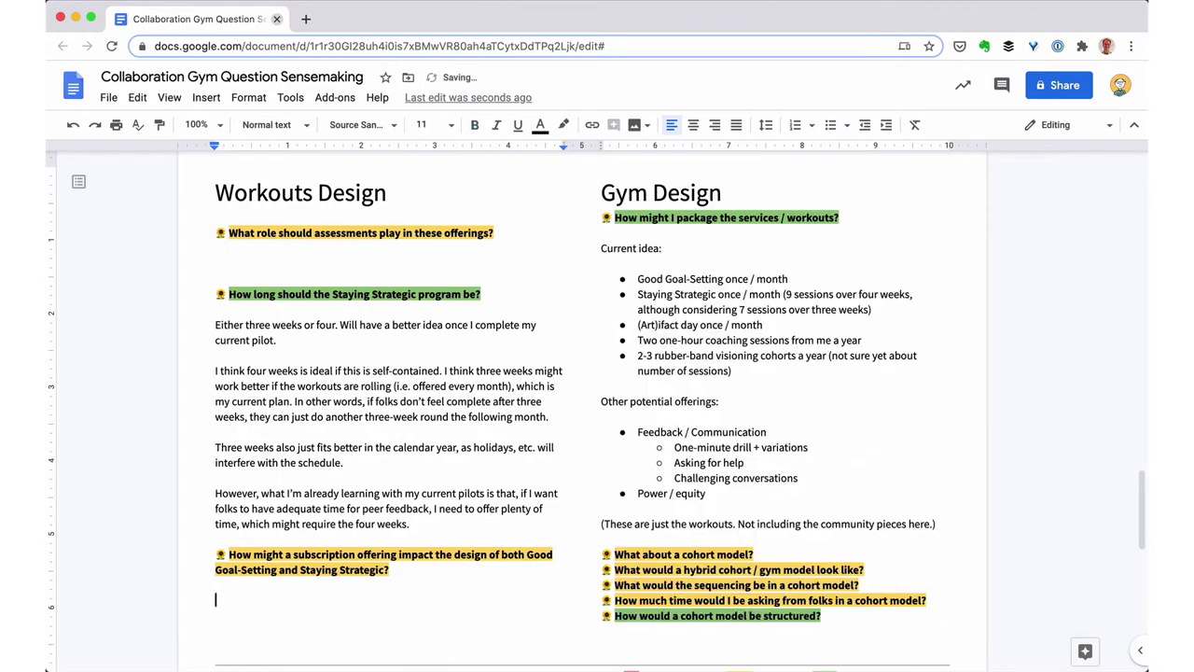
{"action": "key", "text": "Up"}
{"action": "key", "text": "Up"}
{"action": "key", "text": "super+v"}
{"action": "key", "text": "Return"}
{"action": "key", "text": "Down"}
{"action": "key", "text": "Down"}
{"action": "key", "text": "Down"}
{"action": "key", "text": "Up"}
{"action": "scroll", "coordinate": [615, 219], "scroll_direction": "up", "scroll_amount": 2}
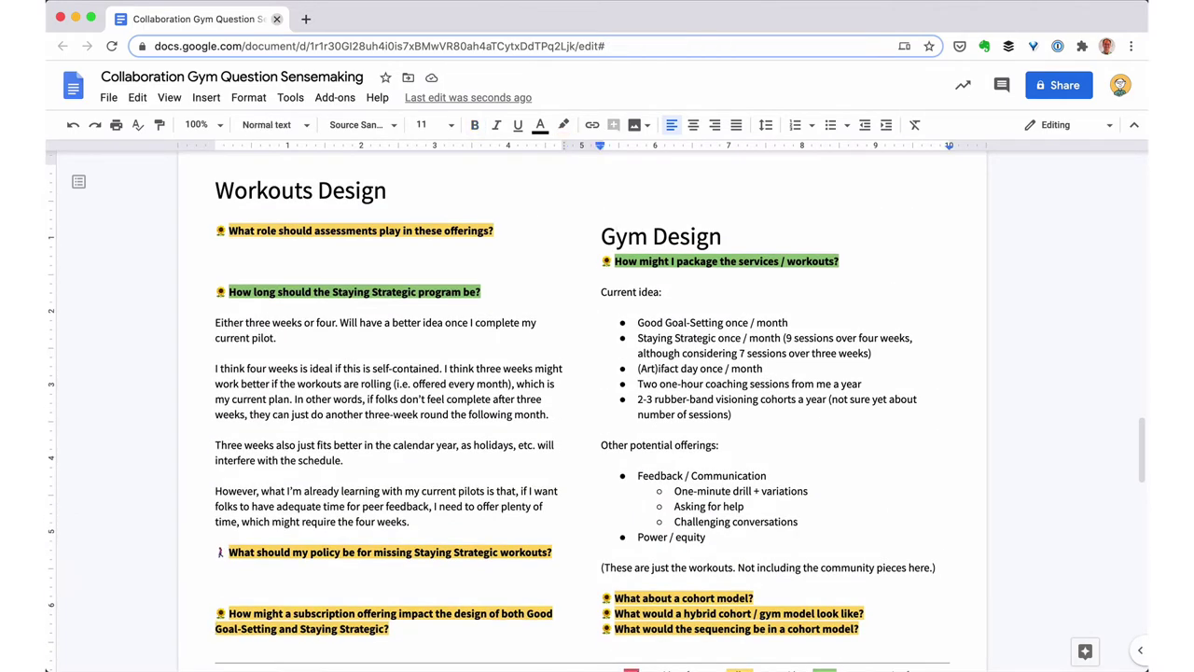
Start the Gym Design section on a new page and add a blank line below its heading.
{"action": "key", "text": "Down"}
{"action": "key", "text": "super+Return"}
{"action": "scroll", "coordinate": [405, 355], "scroll_direction": "up", "scroll_amount": 10}
{"action": "scroll", "coordinate": [405, 354], "scroll_direction": "down", "scroll_amount": 13}
{"action": "left_click", "coordinate": [405, 355]}
{"action": "key", "text": "Return"}
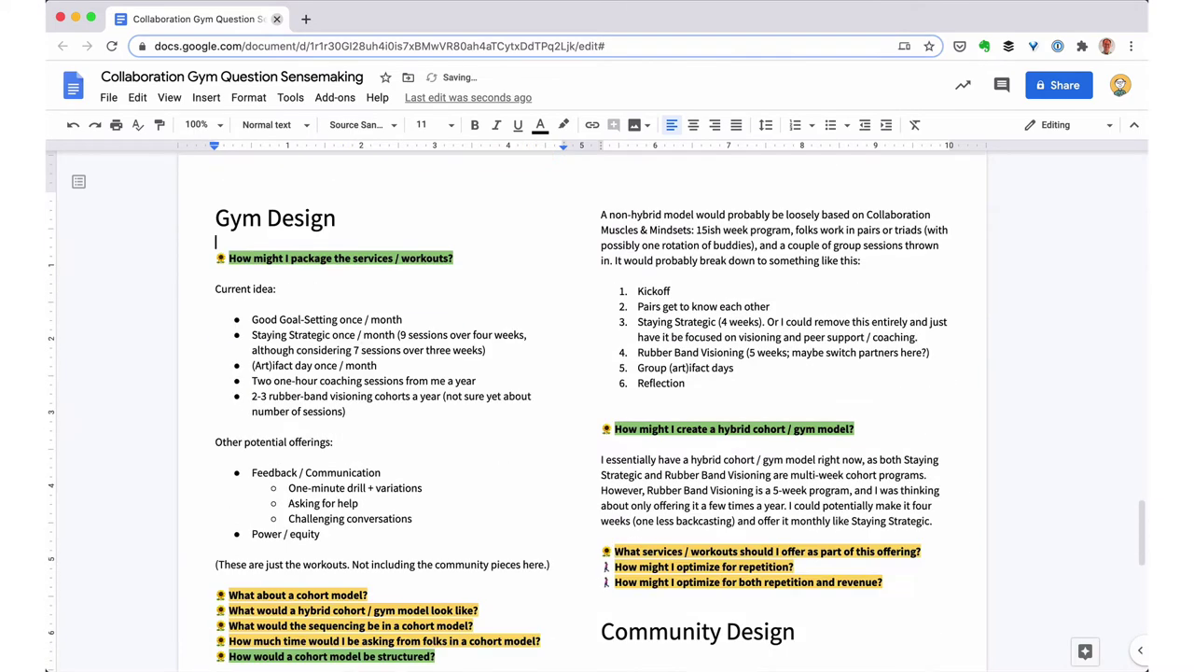
Add a blank line below "What about a cohort model?" and below "What would a hybrid cohort / gym model look like?".
{"action": "scroll", "coordinate": [598, 401], "scroll_direction": "down", "scroll_amount": 1}
{"action": "scroll", "coordinate": [597, 401], "scroll_direction": "down", "scroll_amount": 1}
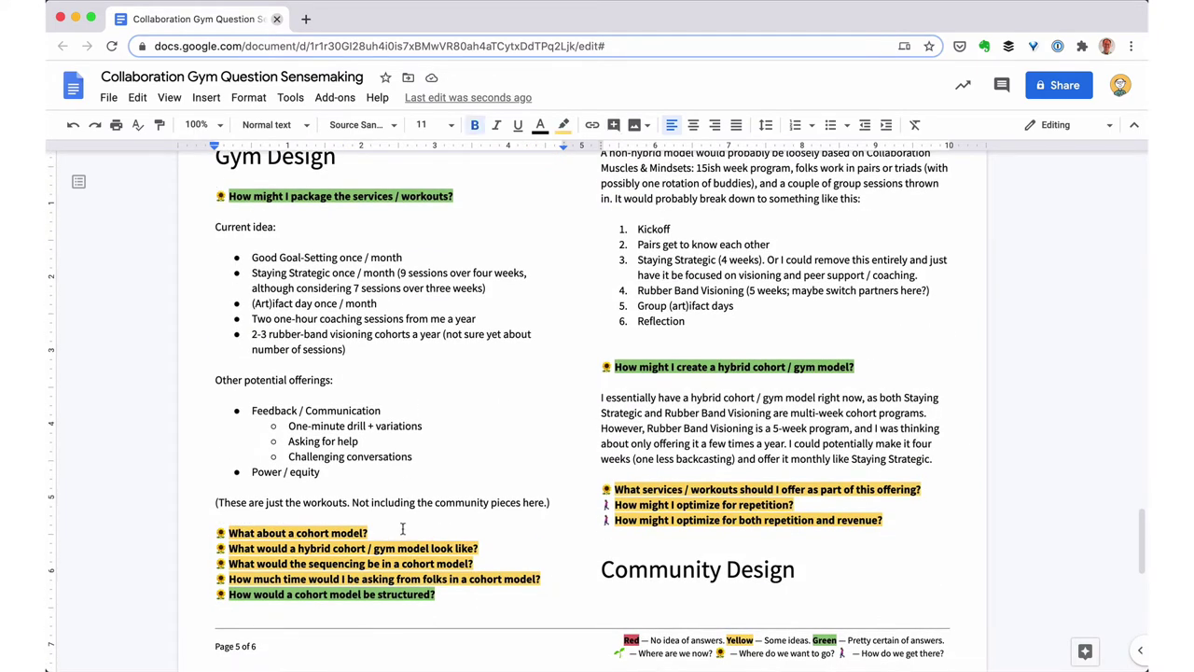
{"action": "key", "text": "Return"}
{"action": "key", "text": "Down"}
{"action": "key", "text": "super+Right"}
{"action": "key", "text": "Return"}
Move the hybrid cohort / gym answer below "What would a hybrid cohort / gym model look like?" and drop the duplicate "How might I create" question.
{"action": "key", "text": "alt+shift+Down"}
{"action": "key", "text": "alt+shift+Down"}
{"action": "key", "text": "alt+shift+Down"}
{"action": "key", "text": "alt+shift+Down"}
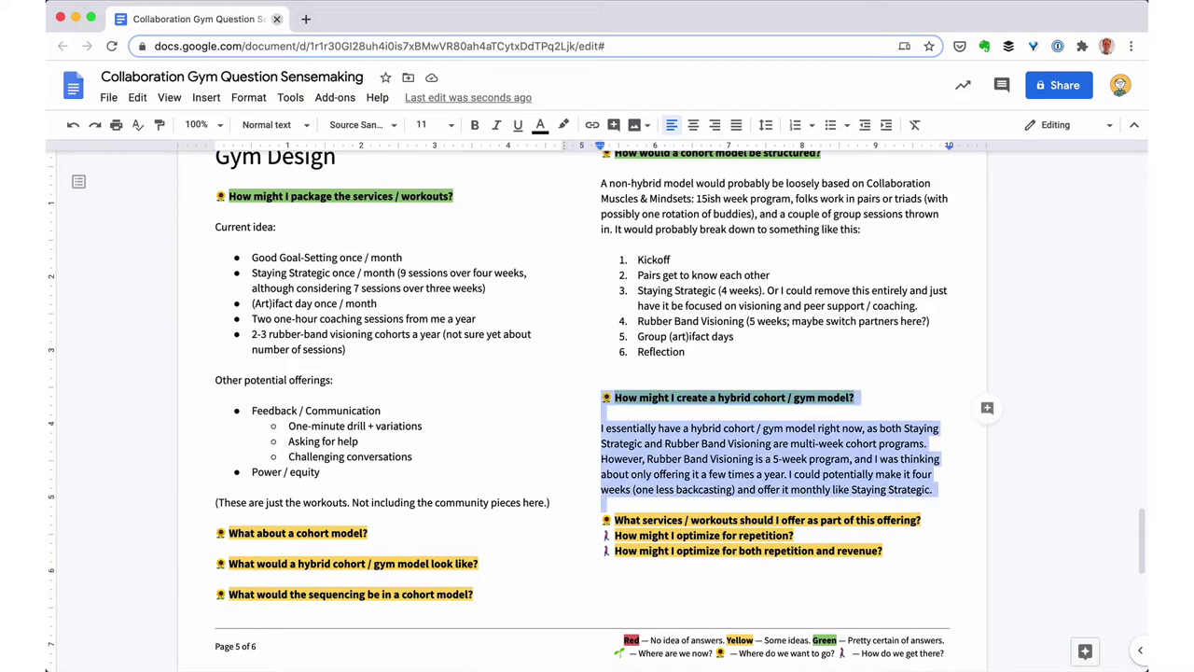
{"action": "key", "text": "super+x"}
{"action": "scroll", "coordinate": [435, 450], "scroll_direction": "down", "scroll_amount": 2}
{"action": "left_click", "coordinate": [435, 450]}
{"action": "key", "text": "super+v"}
{"action": "scroll", "coordinate": [462, 499], "scroll_direction": "up", "scroll_amount": 1}
{"action": "key", "text": "super+z"}
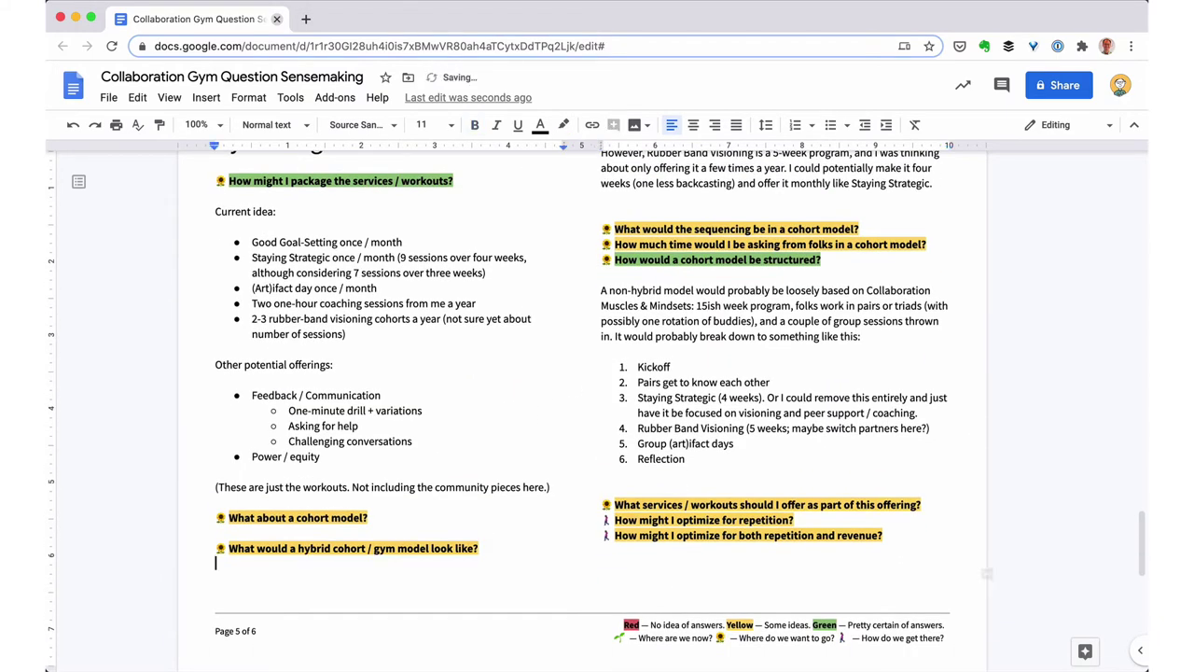
Highlight the question "What would a hybrid cohort / gym model look like?" in green.
{"action": "left_click", "coordinate": [563, 125]}
{"action": "left_click", "coordinate": [637, 248]}
{"action": "scroll", "coordinate": [641, 353], "scroll_direction": "up", "scroll_amount": 2}
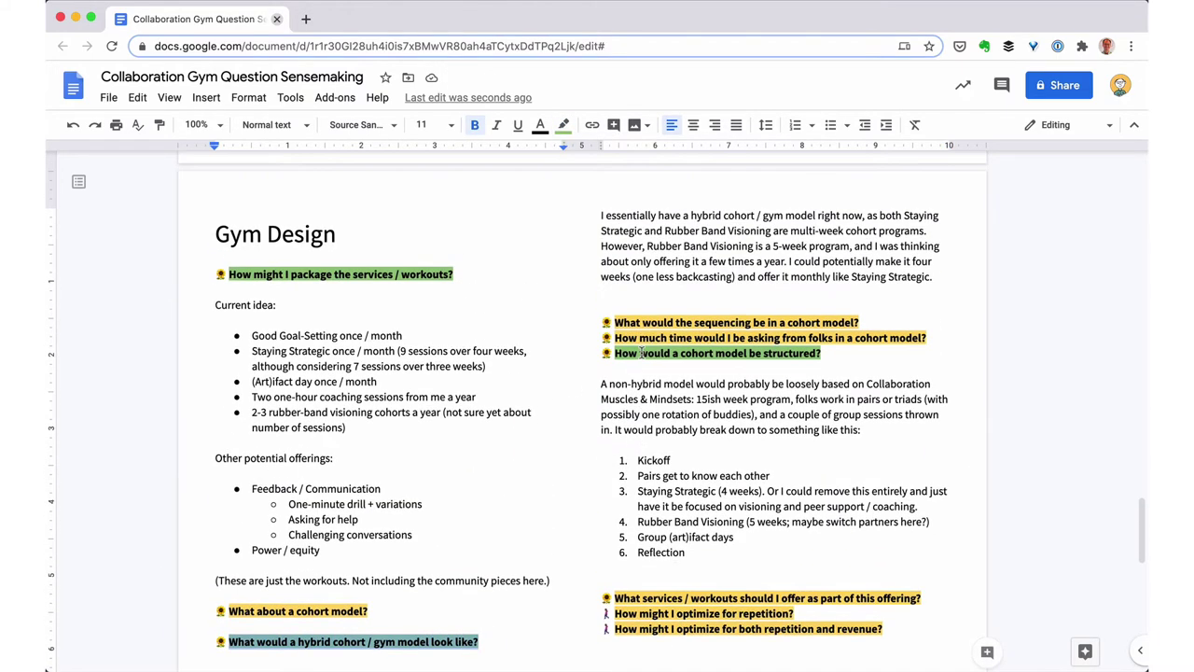
Move "How would a cohort model be structured?" with its answer above the cohort sequencing question, directly below the hybrid model answer.
{"action": "key", "text": "Up"}
{"action": "key", "text": "shift+Down"}
{"action": "key", "text": "shift+Down"}
{"action": "key", "text": "shift+Down"}
{"action": "key", "text": "shift+Down"}
{"action": "key", "text": "shift+Down"}
{"action": "key", "text": "shift+Down"}
{"action": "key", "text": "shift+Down"}
{"action": "key", "text": "shift+Down"}
{"action": "key", "text": "shift+Down"}
{"action": "key", "text": "shift+Down"}
{"action": "key", "text": "shift+Down"}
{"action": "key", "text": "shift+Down"}
{"action": "key", "text": "shift+Down"}
{"action": "key", "text": "shift+Down"}
{"action": "key", "text": "shift+Down"}
{"action": "key", "text": "shift+Down"}
{"action": "key", "text": "super+x"}
{"action": "key", "text": "Up"}
{"action": "key", "text": "Up"}
{"action": "key", "text": "Up"}
{"action": "key", "text": "super+v"}
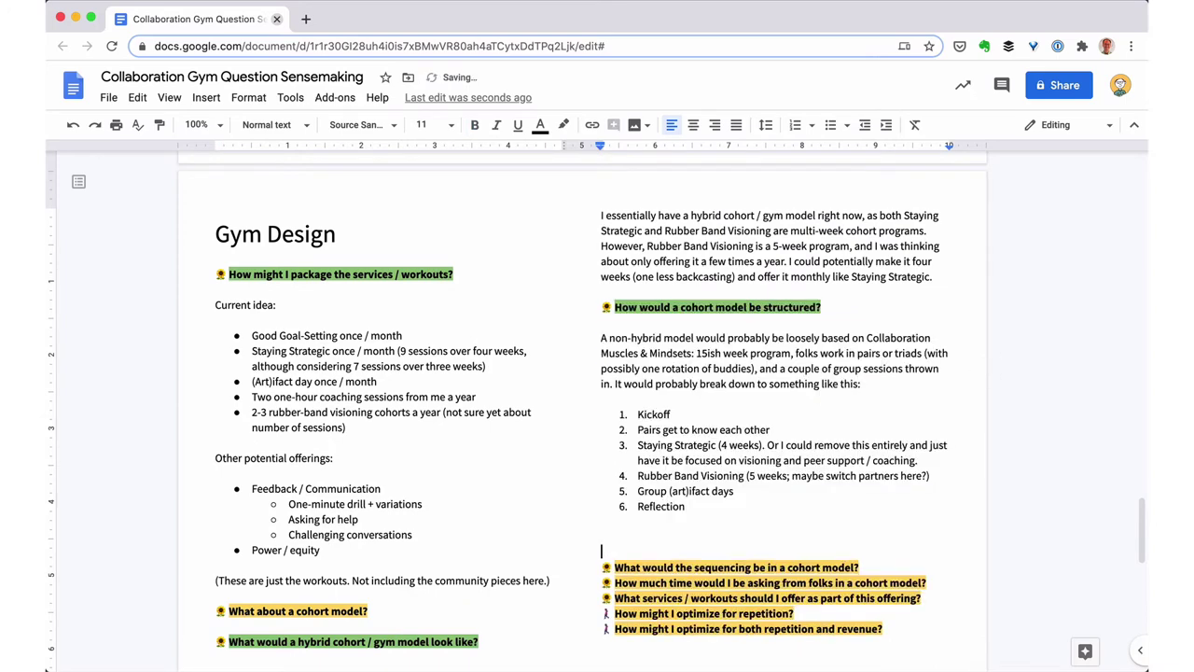
Delete the extra blank line below the cohort structure answer and the questions about cohort sequencing, time asked from folks and services / workouts offered.
{"action": "key", "text": "BackSpace"}
{"action": "key", "text": "BackSpace"}
{"action": "key", "text": "Down"}
{"action": "key", "text": "shift+Down"}
{"action": "key", "text": "super+x"}
{"action": "key", "text": "shift+Down"}
{"action": "key", "text": "shift+Down"}
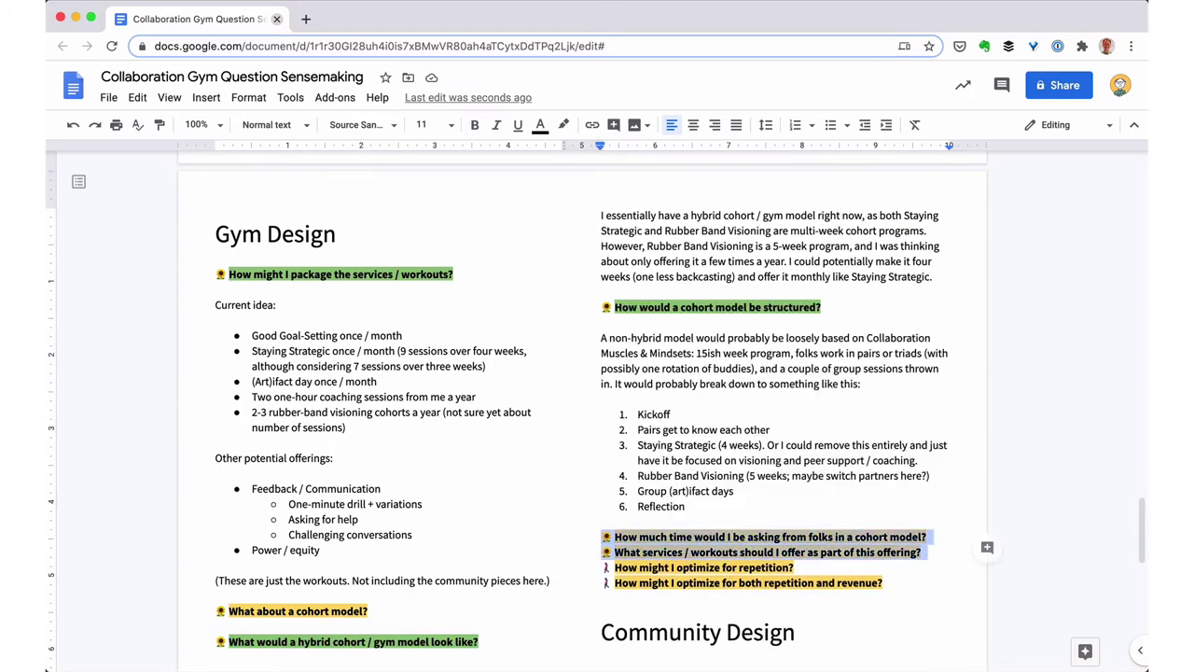
{"action": "key", "text": "super+x"}
Move the two "How might I optimize" questions above "What about a cohort model?", leaving blank answer lines below each.
{"action": "key", "text": "shift+Down"}
{"action": "key", "text": "shift+Down"}
{"action": "key", "text": "super+x"}
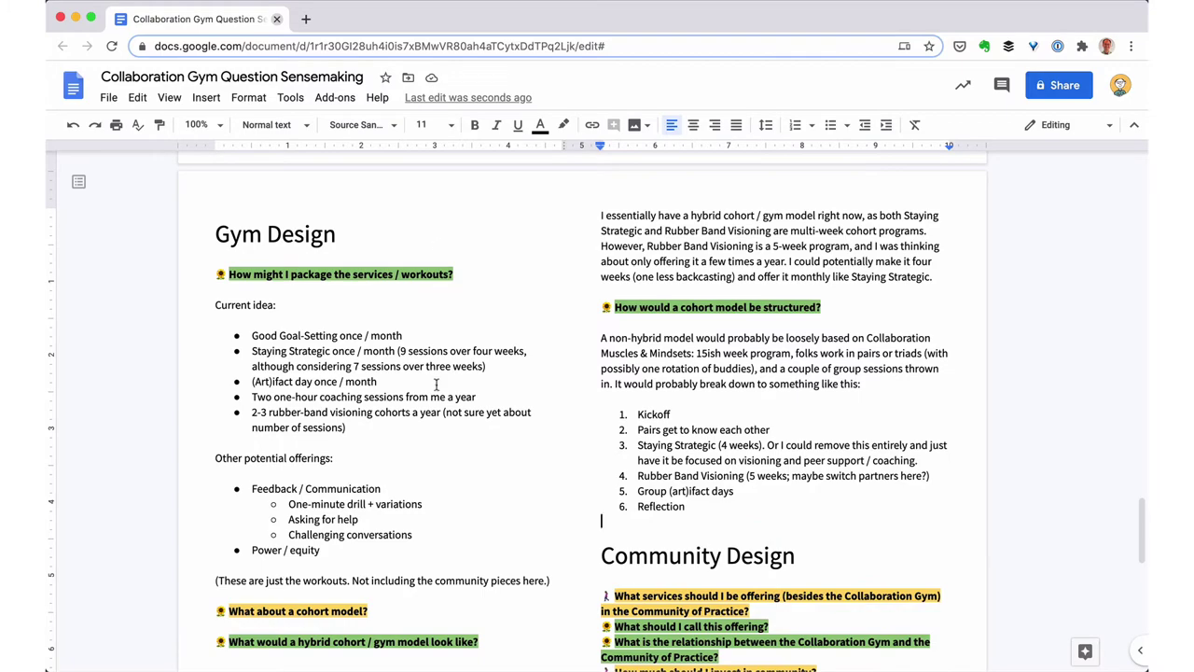
{"action": "scroll", "coordinate": [437, 385], "scroll_direction": "down", "scroll_amount": 1}
{"action": "left_click", "coordinate": [381, 549]}
{"action": "key", "text": "Return"}
{"action": "key", "text": "super+v"}
{"action": "key", "text": "Return"}
{"action": "key", "text": "Return"}
{"action": "key", "text": "Up"}
{"action": "key", "text": "Up"}
{"action": "key", "text": "Up"}
{"action": "key", "text": "Return"}
{"action": "key", "text": "Up"}
{"action": "key", "text": "Return"}
{"action": "key", "text": "Return"}
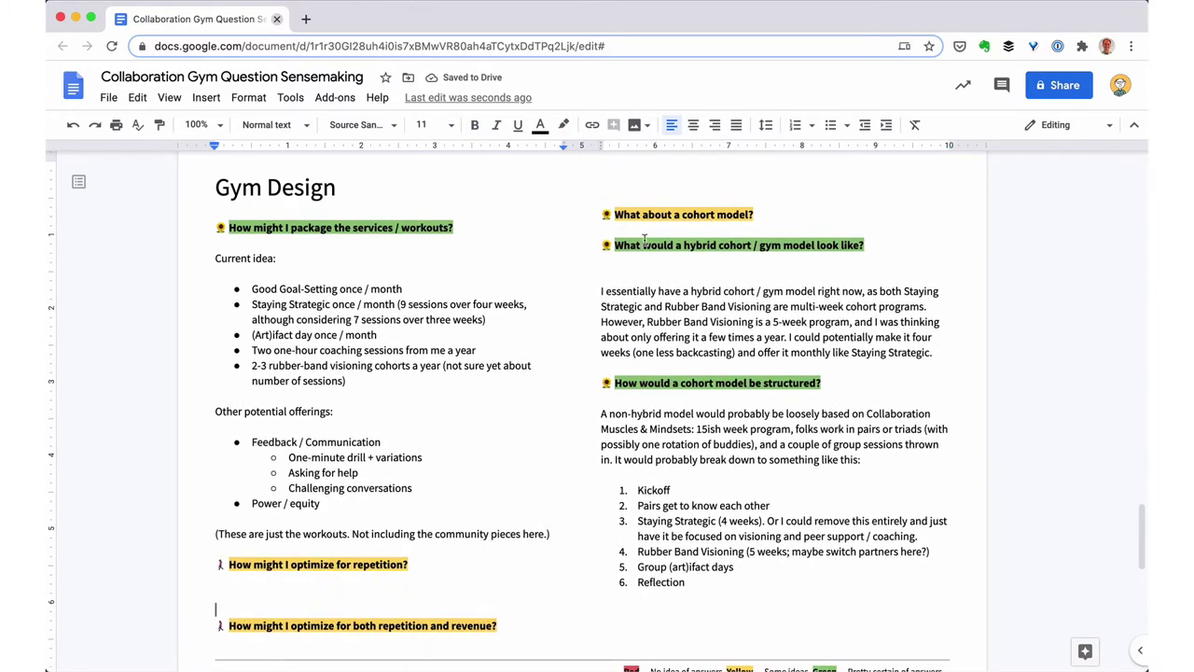
Add two blank lines below "What about a cohort model?" and remove the extra blank line above the hybrid model answer.
{"action": "left_click", "coordinate": [646, 232]}
{"action": "key", "text": "Return"}
{"action": "key", "text": "Return"}
{"action": "key", "text": "Down"}
{"action": "key", "text": "Down"}
{"action": "key", "text": "Down"}
{"action": "key", "text": "BackSpace"}
{"action": "scroll", "coordinate": [486, 402], "scroll_direction": "down", "scroll_amount": 5}
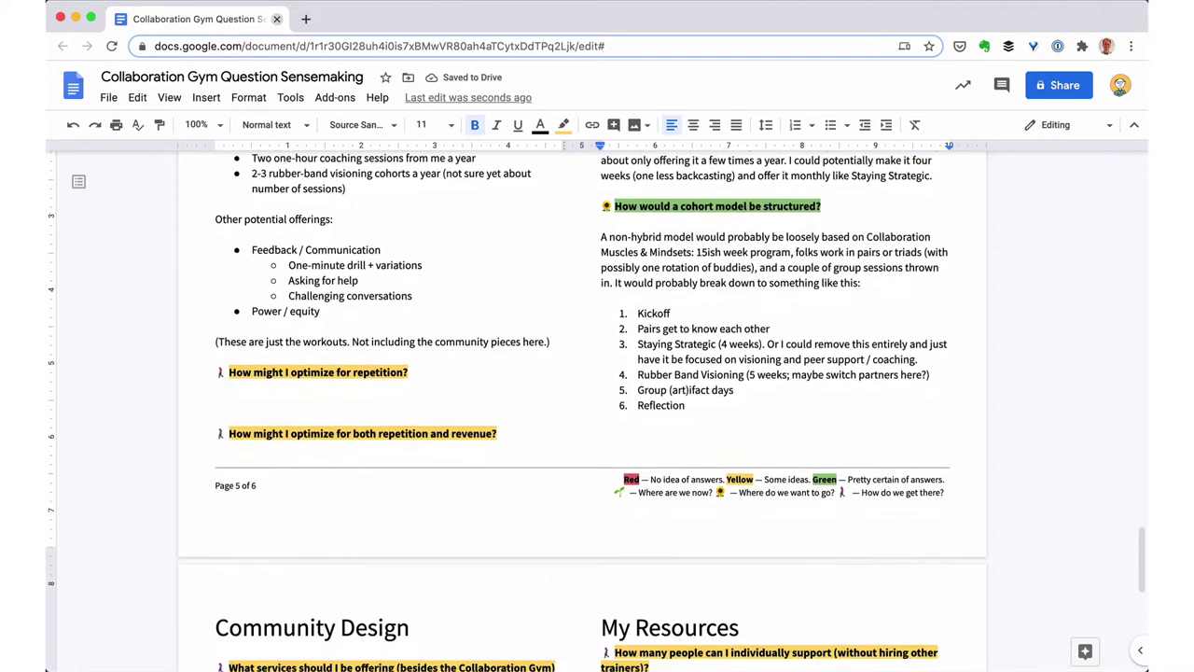
Move "How much should I invest in community?" to the start of the Community Design section, followed by a blank line.
{"action": "left_click", "coordinate": [480, 412]}
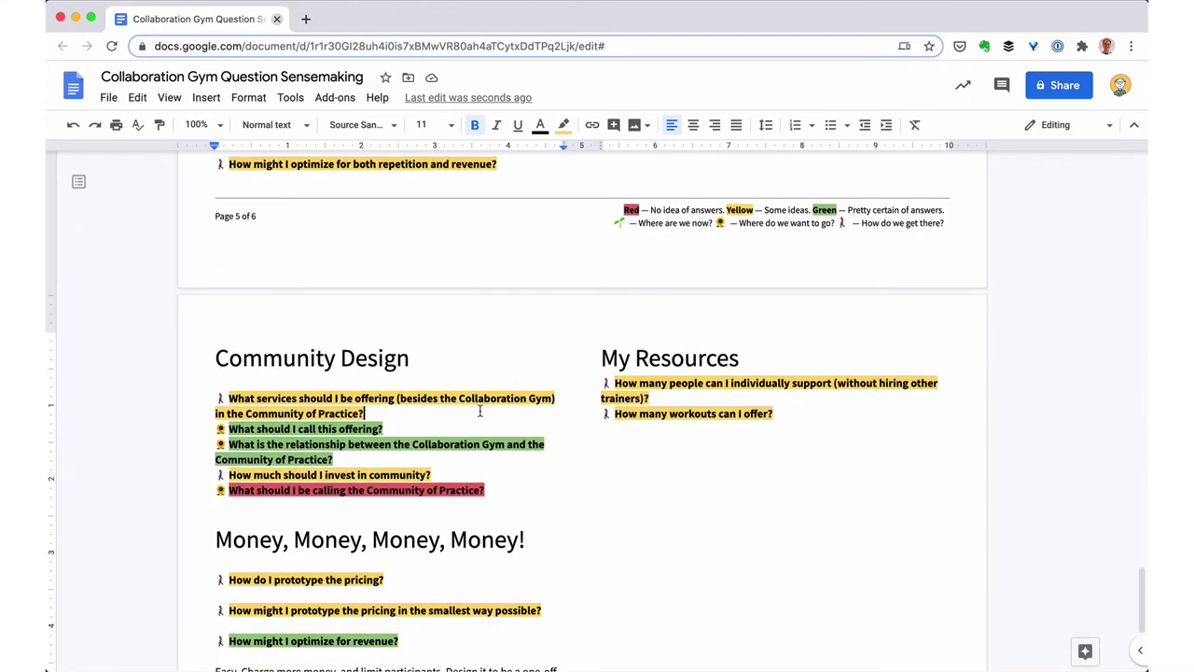
{"action": "key", "text": "Down"}
{"action": "key", "text": "Down"}
{"action": "key", "text": "Down"}
{"action": "key", "text": "Return"}
{"action": "key", "text": "Down"}
{"action": "key", "text": "shift+Down"}
{"action": "key", "text": "super+x"}
{"action": "key", "text": "Up"}
{"action": "key", "text": "Up"}
{"action": "key", "text": "Up"}
{"action": "key", "text": "Up"}
{"action": "key", "text": "Up"}
{"action": "key", "text": "Up"}
{"action": "key", "text": "super+v"}
{"action": "key", "text": "Return"}
Move the question relating the Collaboration Gym to the Community of Practice above the services question, with blank lines separating them.
{"action": "key", "text": "Down"}
{"action": "key", "text": "Down"}
{"action": "key", "text": "Return"}
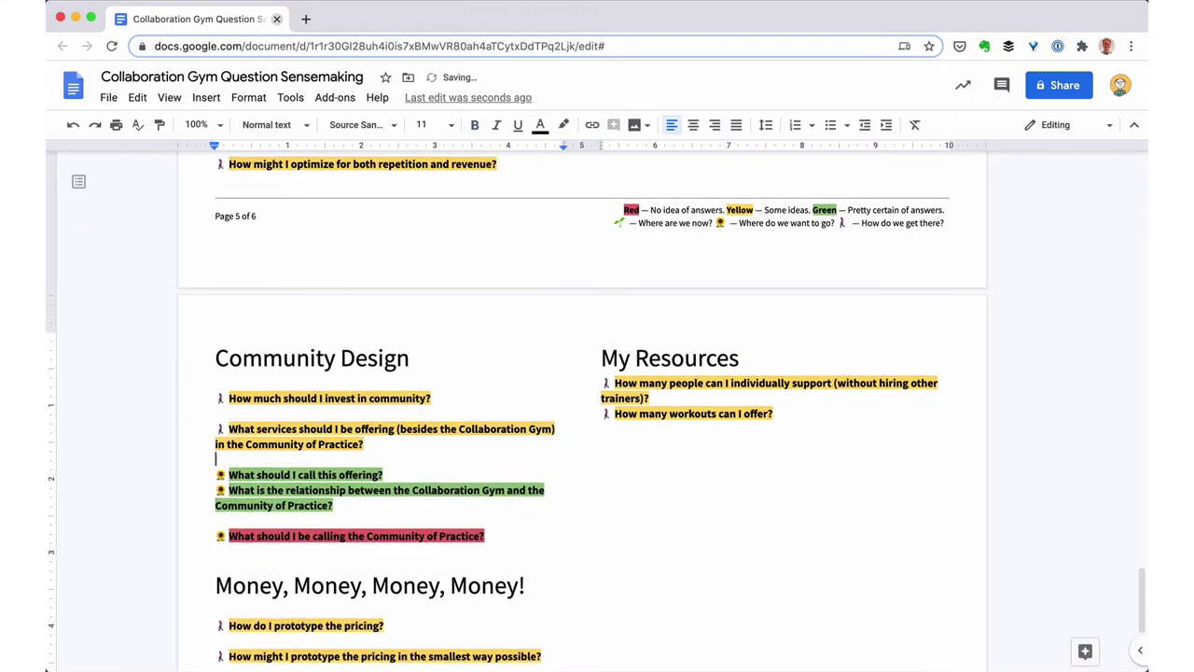
{"action": "key", "text": "shift+Down"}
{"action": "key", "text": "shift+Down"}
{"action": "key", "text": "super+x"}
{"action": "key", "text": "Up"}
{"action": "key", "text": "Up"}
{"action": "key", "text": "Up"}
{"action": "key", "text": "Up"}
{"action": "key", "text": "super+v"}
{"action": "key", "text": "Return"}
Delete the question "What should I call this offering?" from the Community Design section.
{"action": "key", "text": "Down"}
{"action": "key", "text": "Down"}
{"action": "key", "text": "Down"}
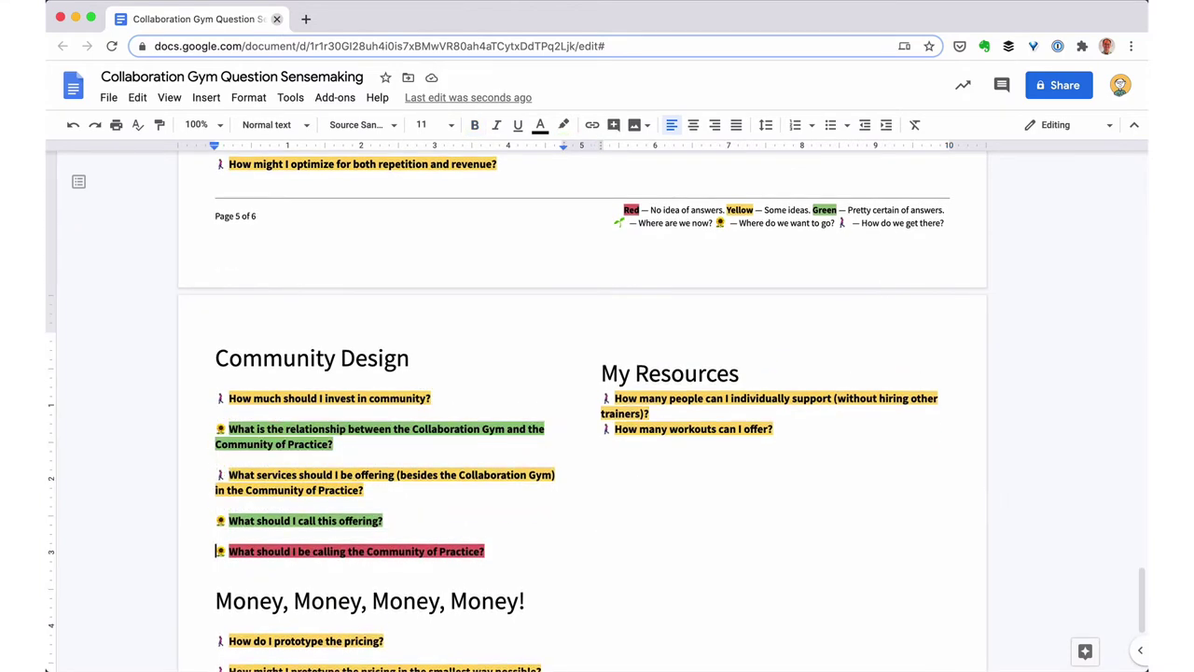
{"action": "key", "text": "super+x"}
Add blank answer lines below each of the remaining Community Design questions.
{"action": "key", "text": "Down"}
{"action": "key", "text": "Return"}
{"action": "key", "text": "Return"}
{"action": "key", "text": "Up"}
{"action": "key", "text": "Up"}
{"action": "key", "text": "Up"}
{"action": "key", "text": "Up"}
{"action": "key", "text": "Return"}
{"action": "key", "text": "Return"}
{"action": "key", "text": "Up"}
{"action": "key", "text": "Up"}
{"action": "key", "text": "Up"}
{"action": "key", "text": "Up"}
{"action": "key", "text": "Up"}
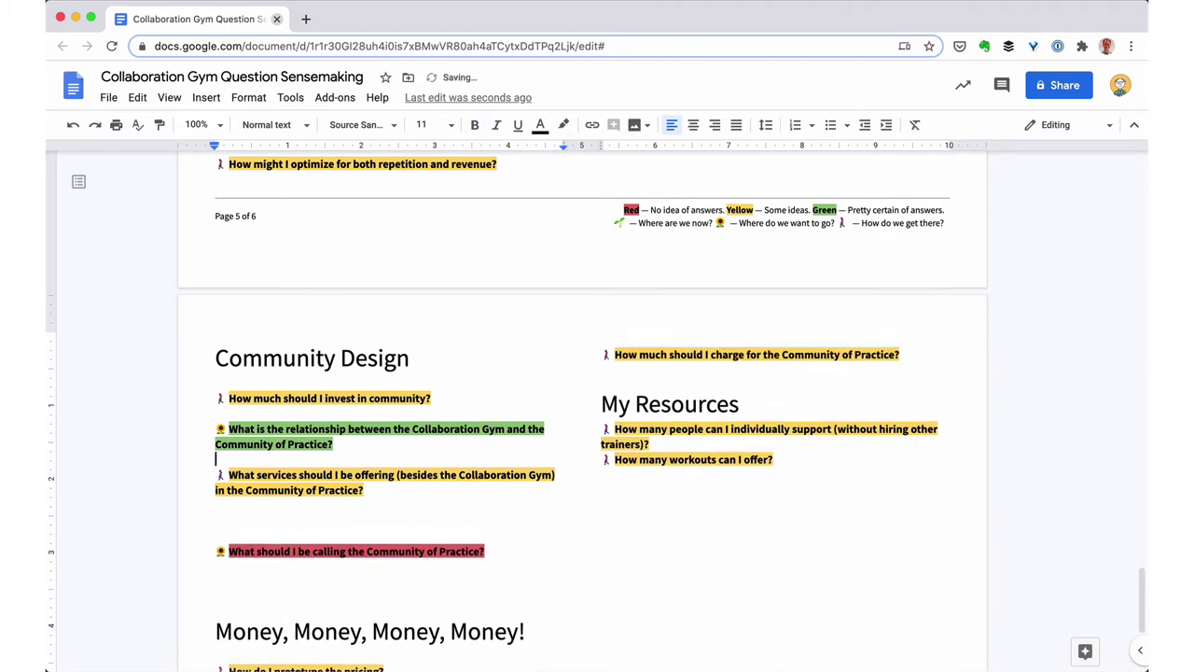
{"action": "key", "text": "Return"}
{"action": "key", "text": "Return"}
{"action": "key", "text": "Up"}
{"action": "key", "text": "Up"}
{"action": "key", "text": "Up"}
{"action": "key", "text": "Up"}
{"action": "key", "text": "Up"}
{"action": "key", "text": "Return"}
{"action": "key", "text": "Return"}
Start the "Money, Money, Money, Money!" section on a new page.
{"action": "key", "text": "Down"}
{"action": "key", "text": "Down"}
{"action": "key", "text": "Down"}
{"action": "key", "text": "Down"}
{"action": "key", "text": "Down"}
{"action": "key", "text": "Down"}
{"action": "left_click", "coordinate": [216, 608]}
{"action": "key", "text": "super+Return"}
{"action": "scroll", "coordinate": [582, 410], "scroll_direction": "down", "scroll_amount": 6}
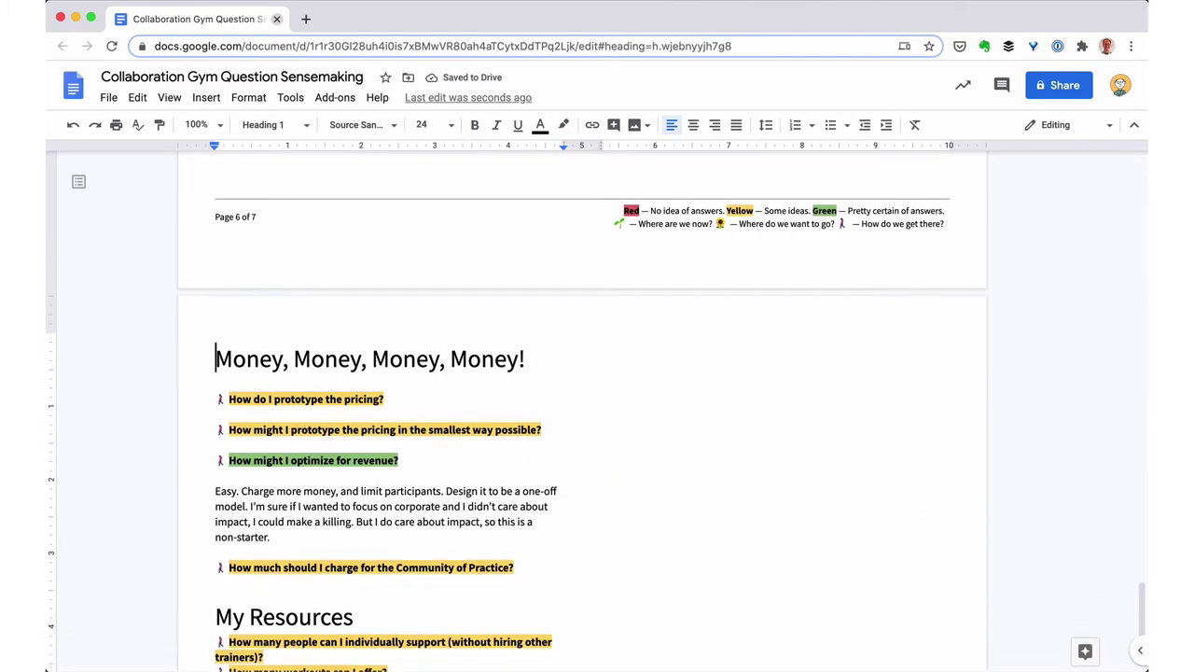
Move the pricing prototype questions below the Community of Practice charge question, dropping "How do I prototype the pricing?" and leaving blank answer lines.
{"action": "mouse_move", "coordinate": [215, 418]}
{"action": "left_mouse_down"}
{"action": "mouse_move", "coordinate": [405, 419]}
{"action": "mouse_move", "coordinate": [270, 498]}
{"action": "left_mouse_up"}
{"action": "key", "text": "super+x"}
{"action": "left_click", "coordinate": [216, 371]}
{"action": "key", "text": "ctrl+z"}
{"action": "key", "text": "ctrl+z"}
{"action": "key", "text": "ctrl+z"}
{"action": "key", "text": "ctrl+z"}
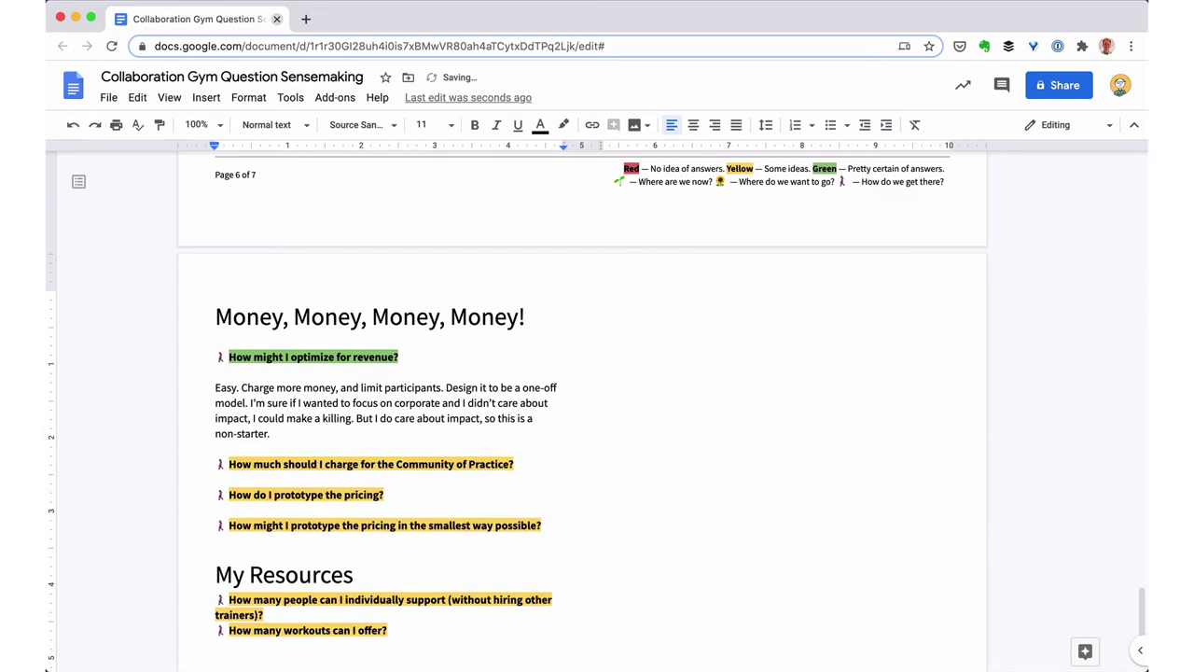
{"action": "key", "text": "super+z"}
Set the question "How might I prototype the pricing in the smallest way possible?" to font size 14.
{"action": "left_click_drag", "start_coordinate": [229, 525], "coordinate": [541, 525]}
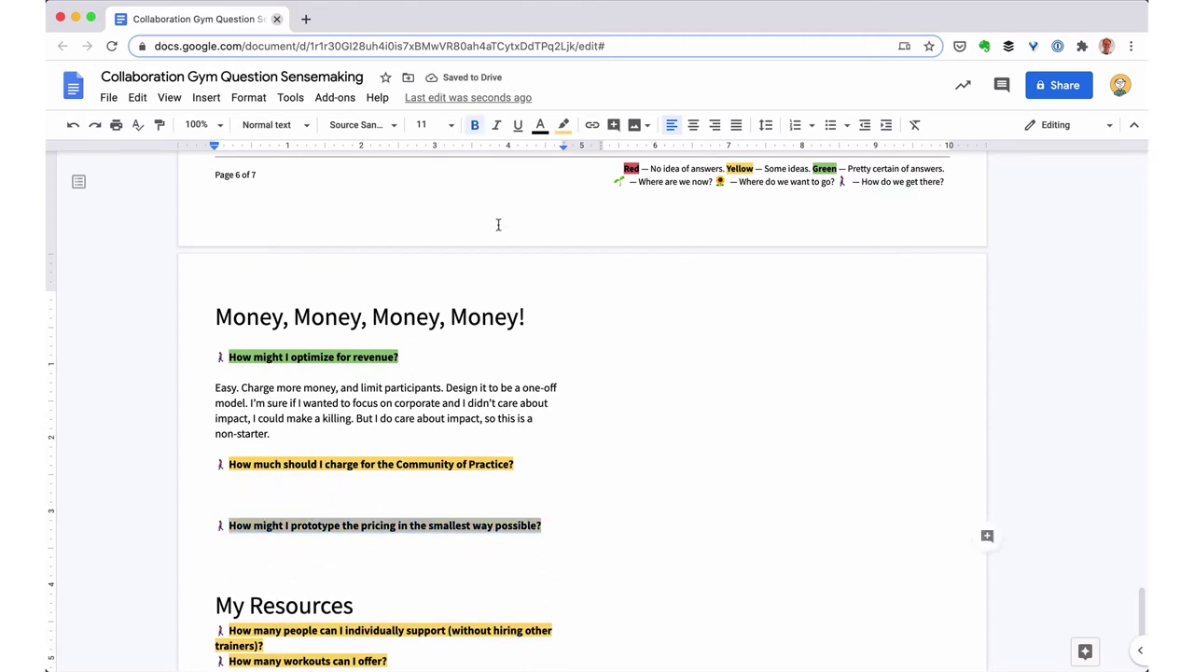
{"action": "left_click", "coordinate": [435, 124]}
{"action": "left_click", "coordinate": [431, 275]}
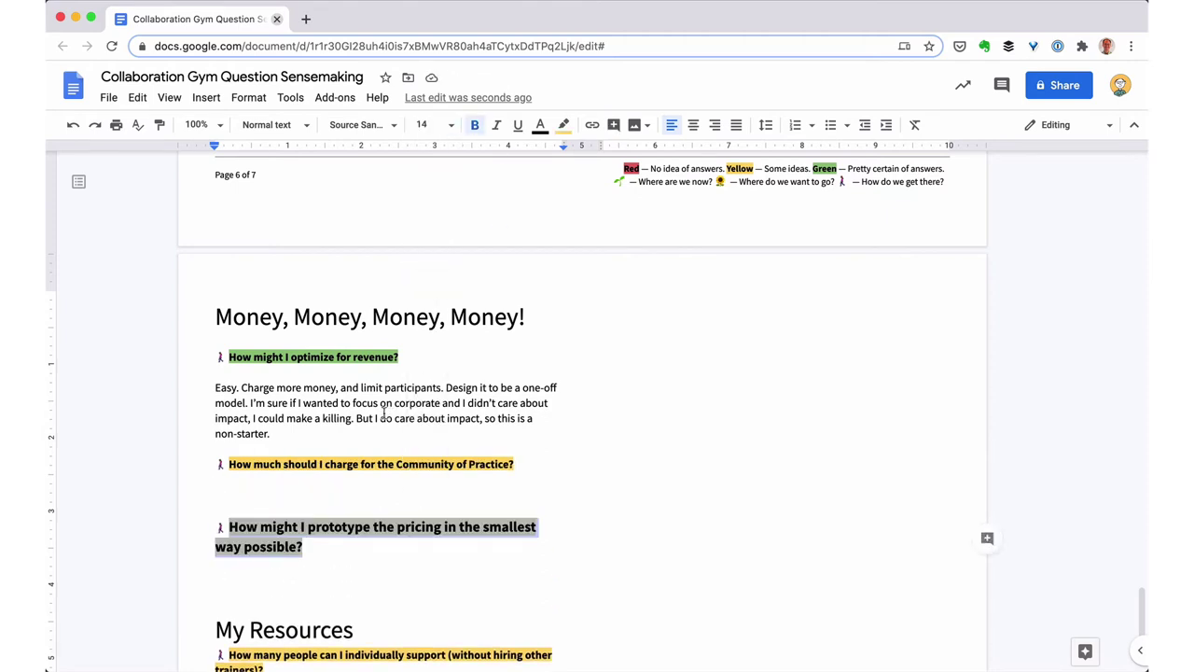
Set the answer paragraph below "How might I optimize for revenue?" to font size 14.
{"action": "triple_click", "coordinate": [385, 413]}
{"action": "left_click", "coordinate": [427, 124]}
{"action": "left_click", "coordinate": [426, 274]}
{"action": "left_click", "coordinate": [456, 392]}
{"action": "scroll", "coordinate": [456, 391], "scroll_direction": "down", "scroll_amount": 1}
{"action": "left_click", "coordinate": [419, 501]}
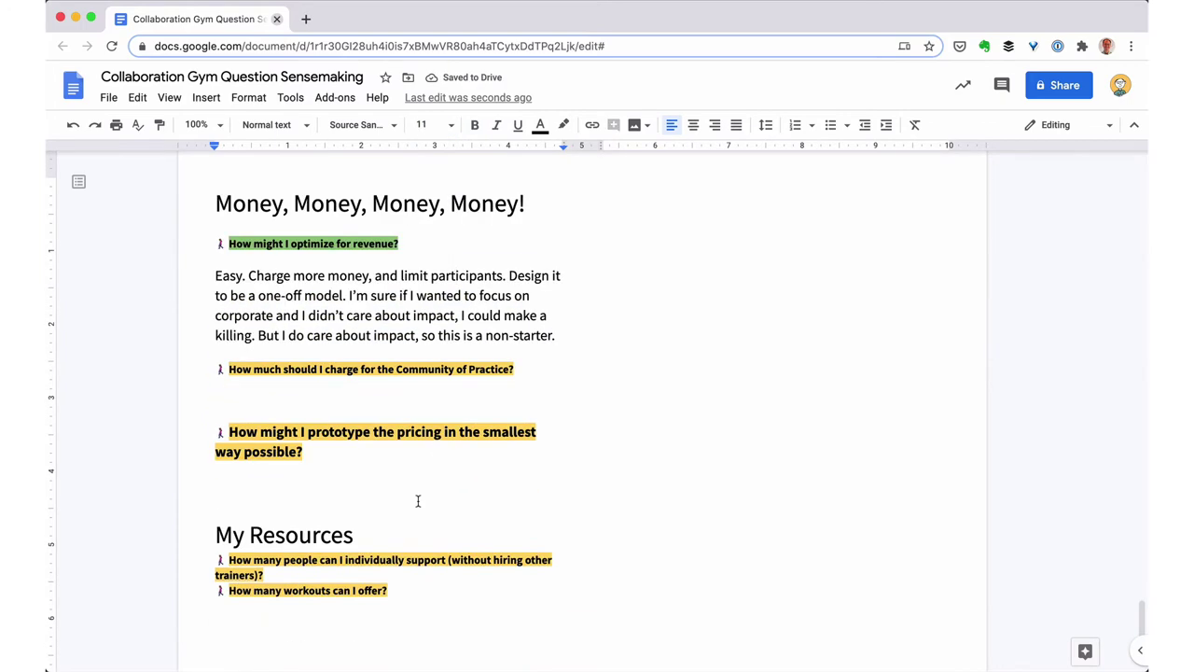
Start the "My Resources" section on a new page and leave blank answer lines below its two questions.
{"action": "key", "text": "super+Return"}
{"action": "key", "text": "Return"}
{"action": "key", "text": "Down"}
{"action": "key", "text": "Down"}
{"action": "key", "text": "Return"}
{"action": "key", "text": "Down"}
{"action": "key", "text": "Down"}
{"action": "key", "text": "Return"}
{"action": "scroll", "coordinate": [581, 392], "scroll_direction": "up", "scroll_amount": 20}
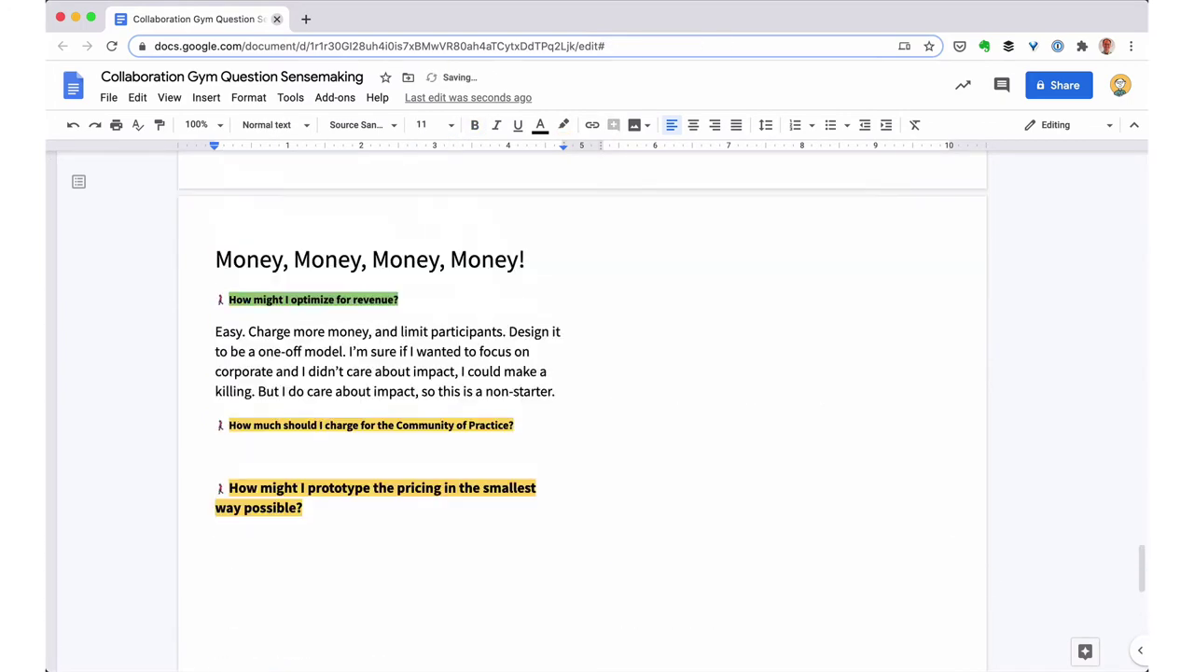
Insert a blank page before the "I Want, I Want, I Want!!!" section and enter the title "Collaboration Gym" on it.
{"action": "left_click", "coordinate": [217, 236]}
{"action": "key", "text": "Return"}
{"action": "key", "text": "Up"}
{"action": "key", "text": "super+alt+0"}
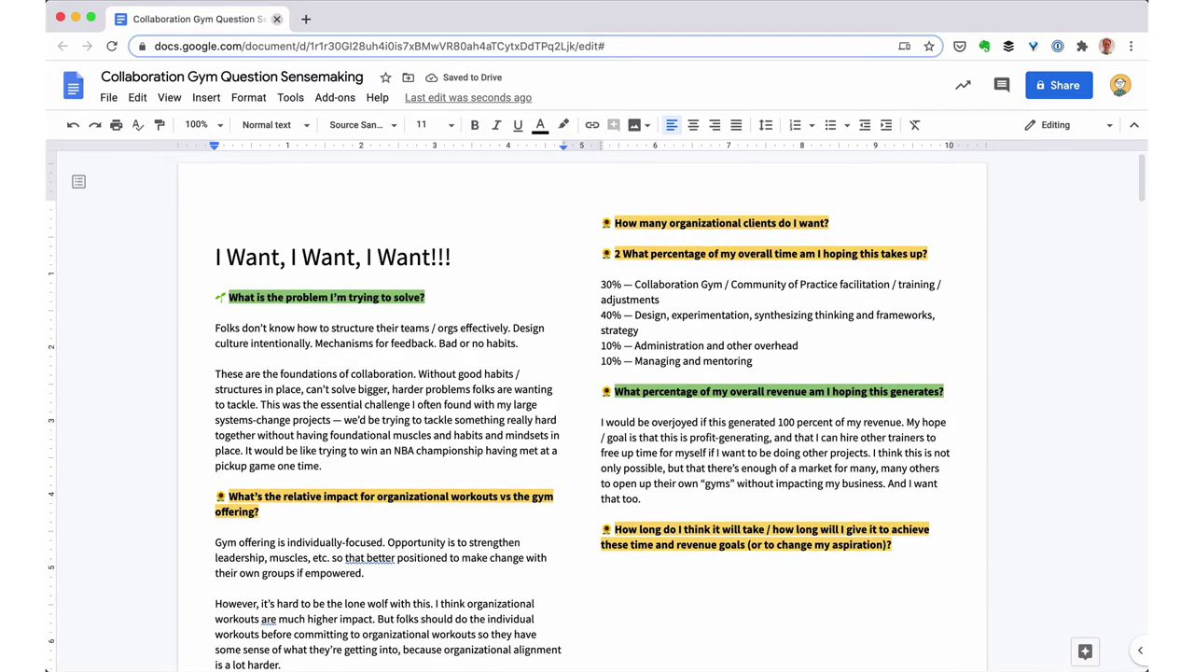
{"action": "key", "text": "super+Return"}
{"action": "key", "text": "Up"}
{"action": "type", "text": "Collaboration Gym"}
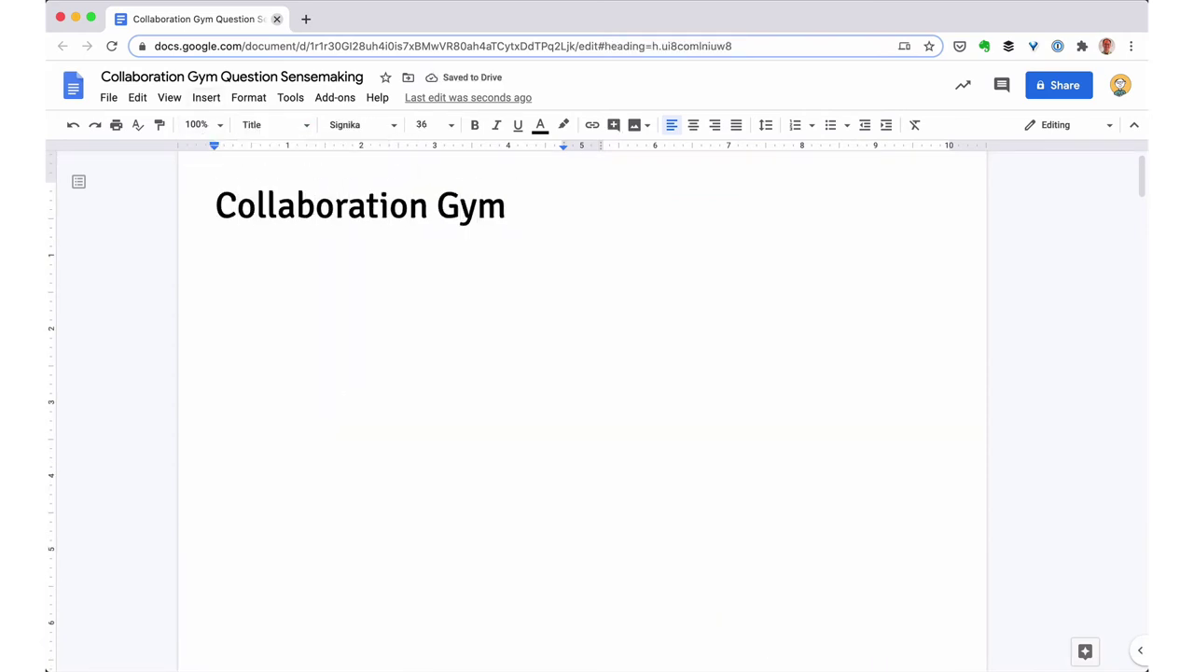
Add "Strategy" as the title's second line and a Subtitle-style line "Last Updated: July 14, 2020" below it.
{"action": "key", "text": "Return"}
{"action": "type", "text": "Strategy"}
{"action": "key", "text": "Return"}
{"action": "left_click", "coordinate": [275, 124]}
{"action": "left_click", "coordinate": [299, 246]}
{"action": "type", "text": "Last Updated: July 14, 2020"}
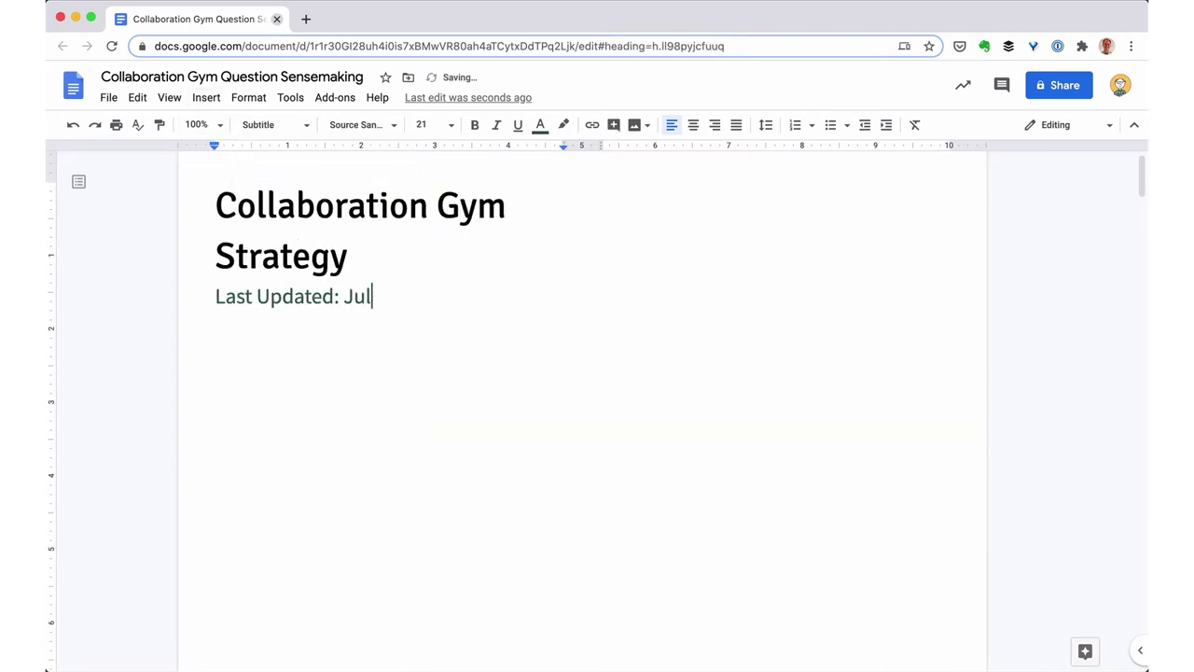
Add a bold "Table of Contents" label below the subtitle at font size 14.
{"action": "key", "text": "Return"}
{"action": "key", "text": "Return"}
{"action": "key", "text": "Return"}
{"action": "type", "text": "Table of Contents"}
{"action": "key", "text": "super+shift+Left"}
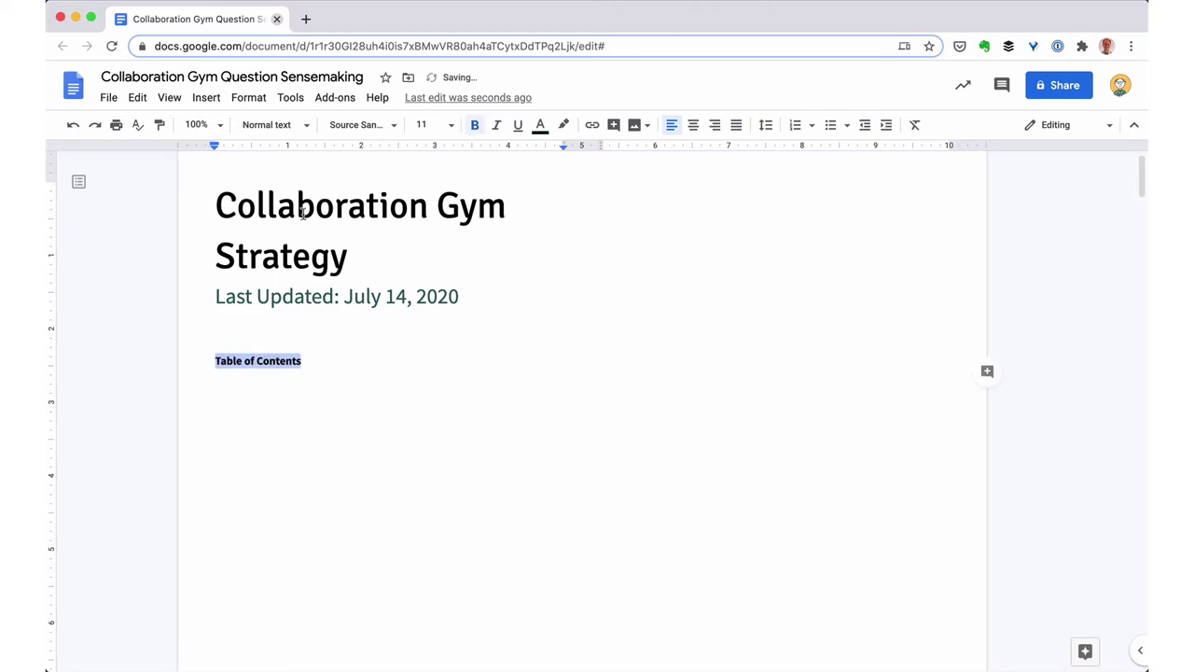
{"action": "left_click", "coordinate": [422, 124]}
{"action": "left_click", "coordinate": [430, 271]}
Insert an automatic table of contents with blue links below the "Table of Contents" label.
{"action": "left_click", "coordinate": [206, 97]}
{"action": "mouse_move", "coordinate": [277, 520]}
{"action": "left_click", "coordinate": [436, 549]}
{"action": "left_click", "coordinate": [398, 370]}
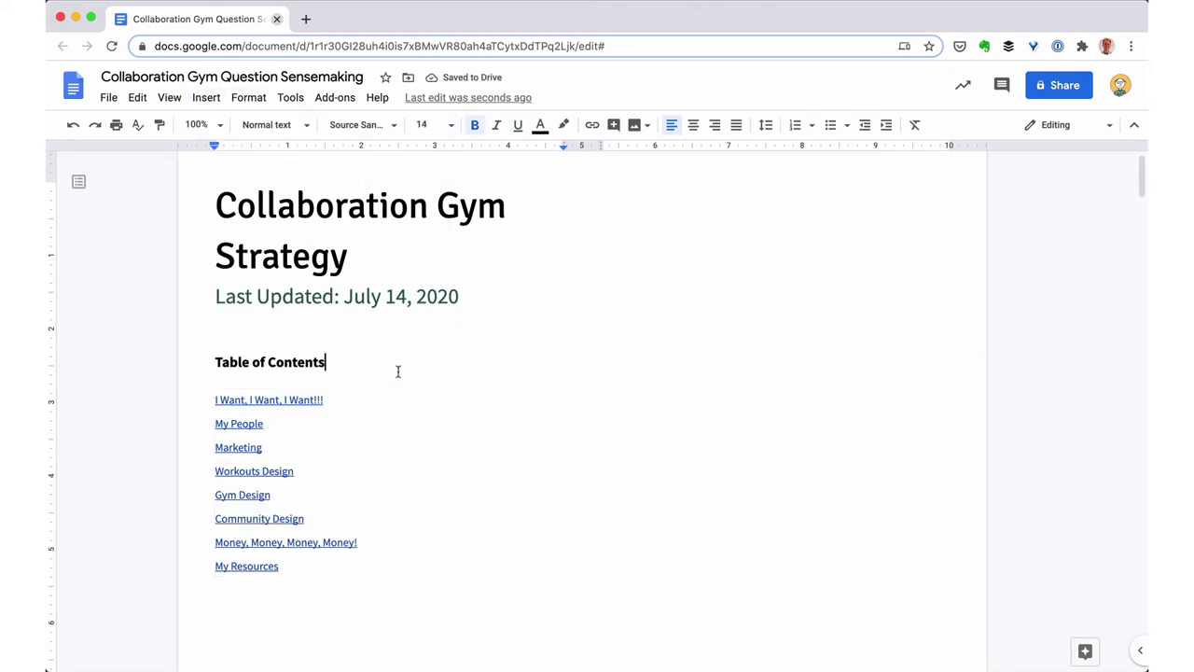
{"action": "key", "text": "Down"}
Rename the Marketing heading to "Gettin' the Word Out" and the design headings to "Design: Workouts", "Design: Gym" and "Design: Community".
{"action": "scroll", "coordinate": [261, 448], "scroll_direction": "down", "scroll_amount": 20}
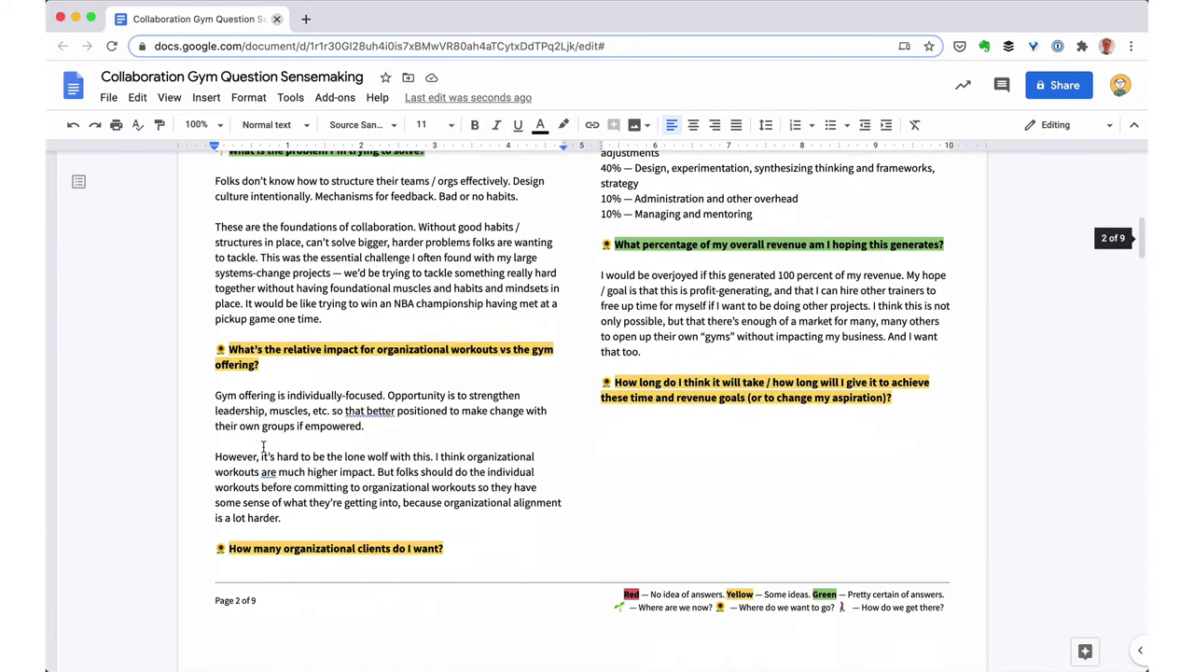
{"action": "double_click", "coordinate": [261, 425]}
{"action": "type", "text": "Gettin' the Word Out"}
{"action": "scroll", "coordinate": [582, 406], "scroll_direction": "up", "scroll_amount": 3}
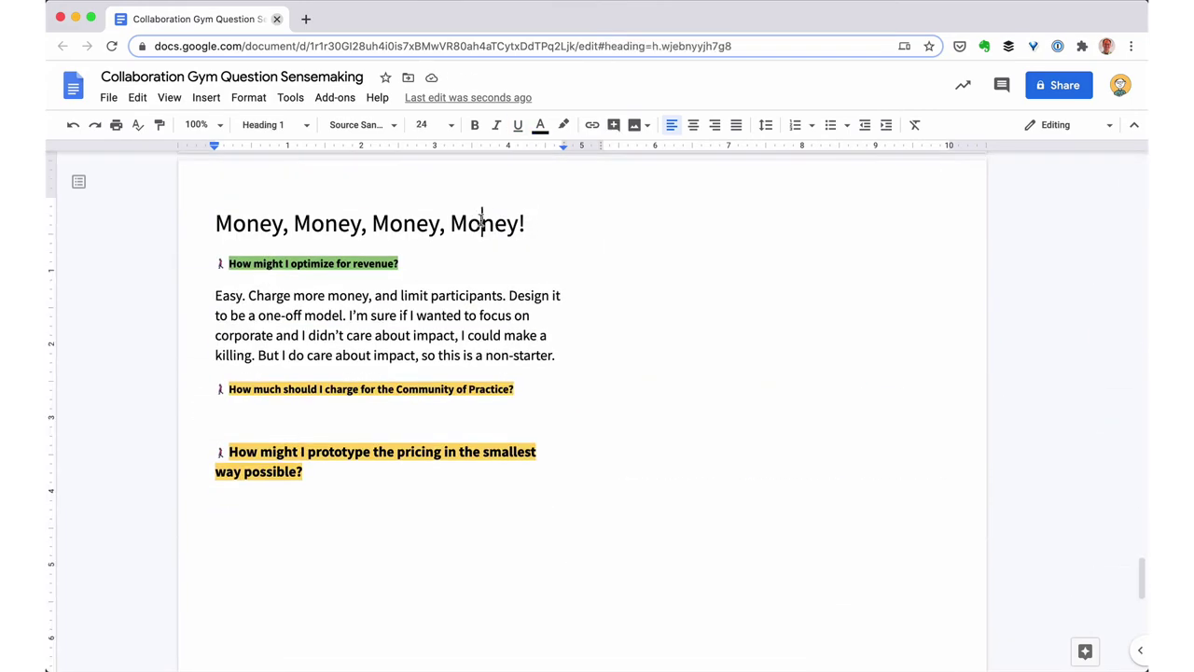
Change the money heading to "Money, Money, Money, Mo-ney!" and rename the "My Resources" heading to "My Limits".
{"action": "scroll", "coordinate": [582, 411], "scroll_direction": "down", "scroll_amount": 5}
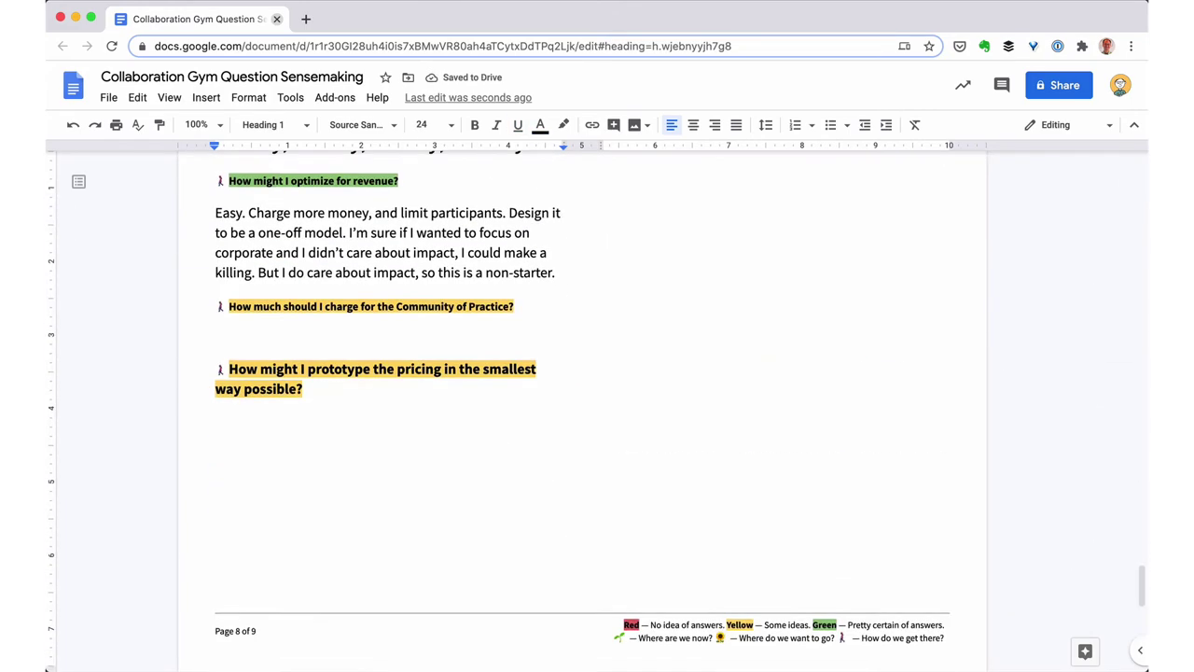
{"action": "double_click", "coordinate": [301, 422]}
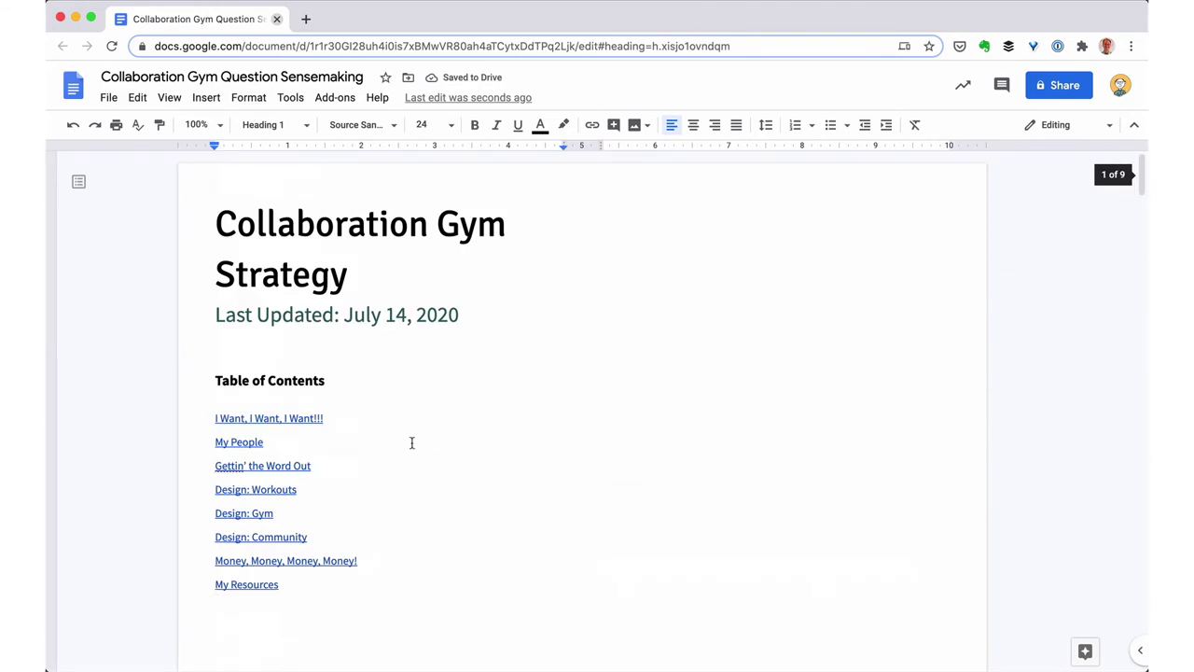
Rename the "I Want, I Want, I Want!!!" heading to "What I Want" and update the table of contents.
{"action": "left_click", "coordinate": [288, 401]}
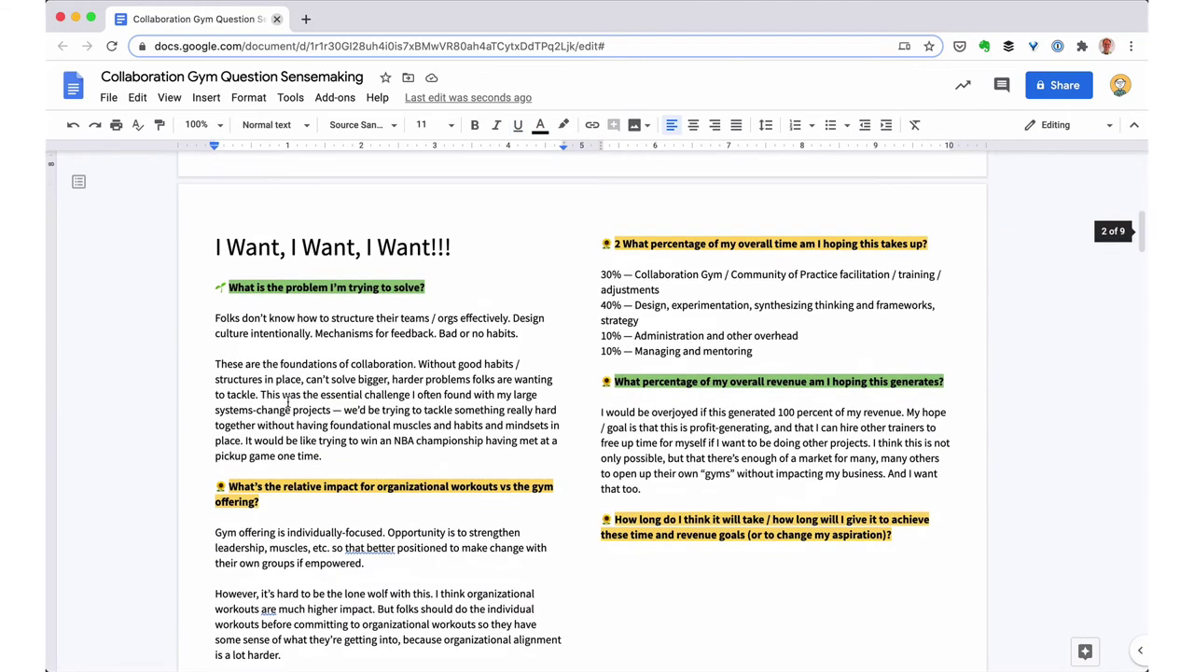
{"action": "double_click", "coordinate": [418, 242]}
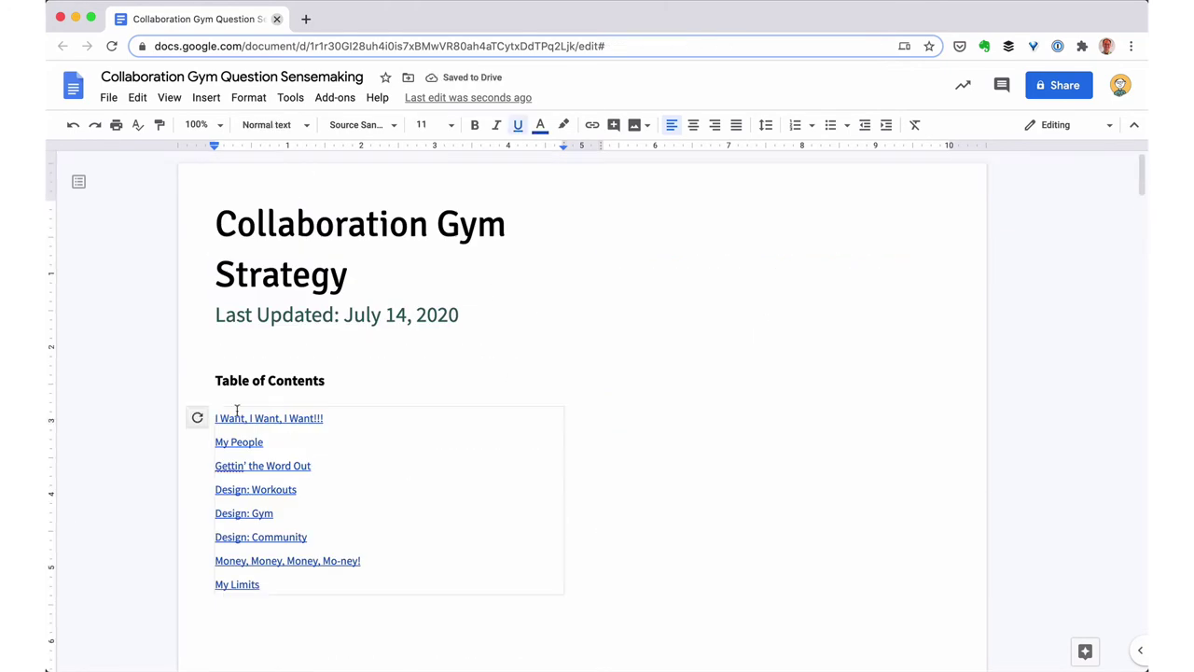
{"action": "left_click", "coordinate": [197, 418]}
{"action": "left_click", "coordinate": [216, 400]}
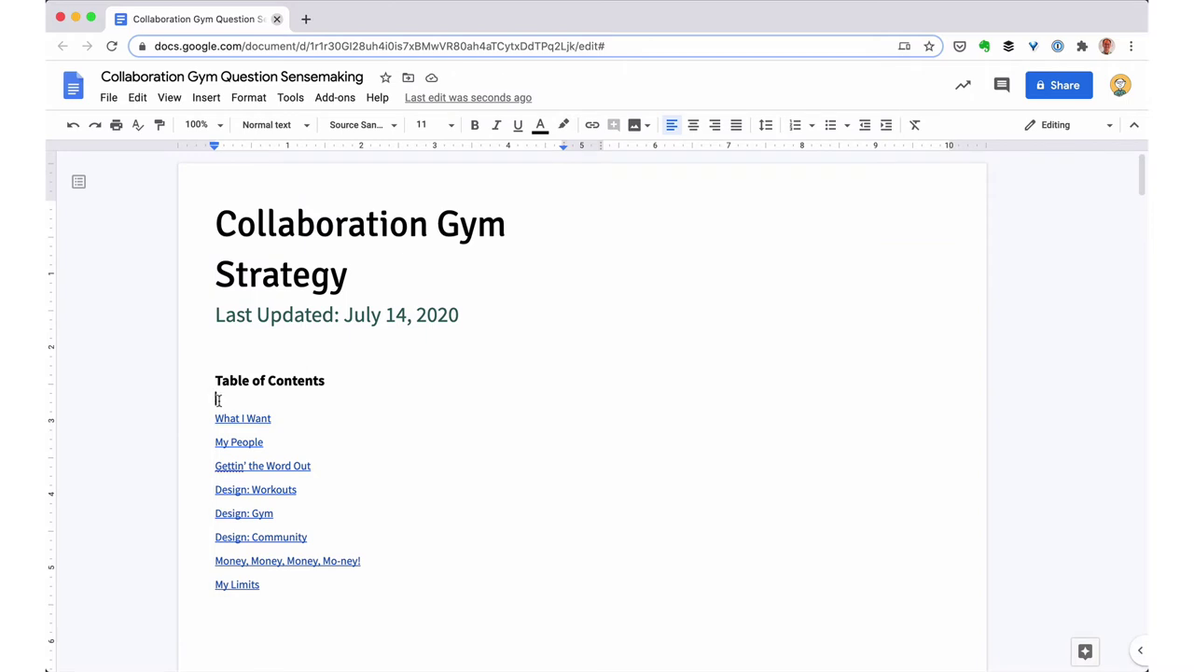